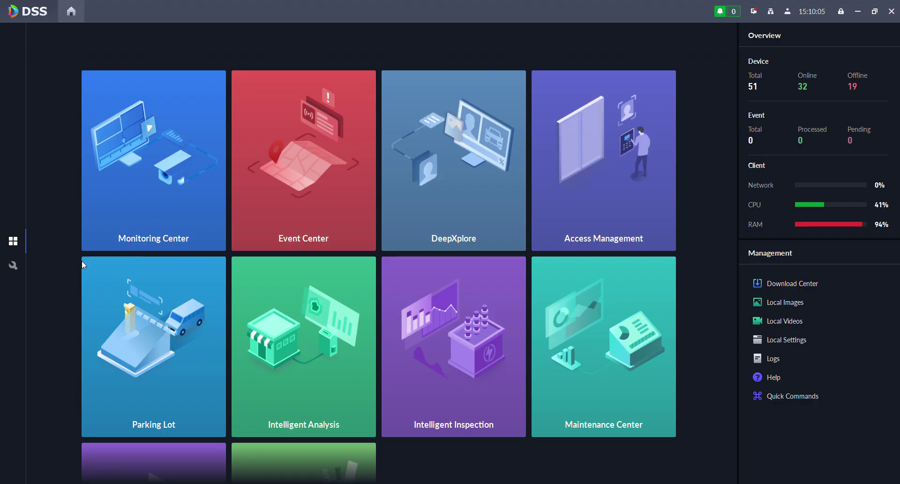
- Go through the Config tiles to the Device page listing the Swift organization's devices
left_click(14, 265)
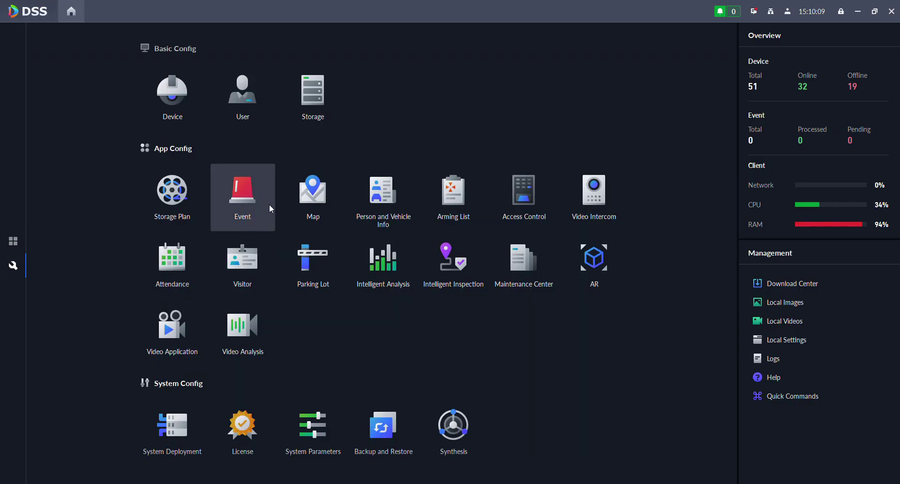
left_click(18, 244)
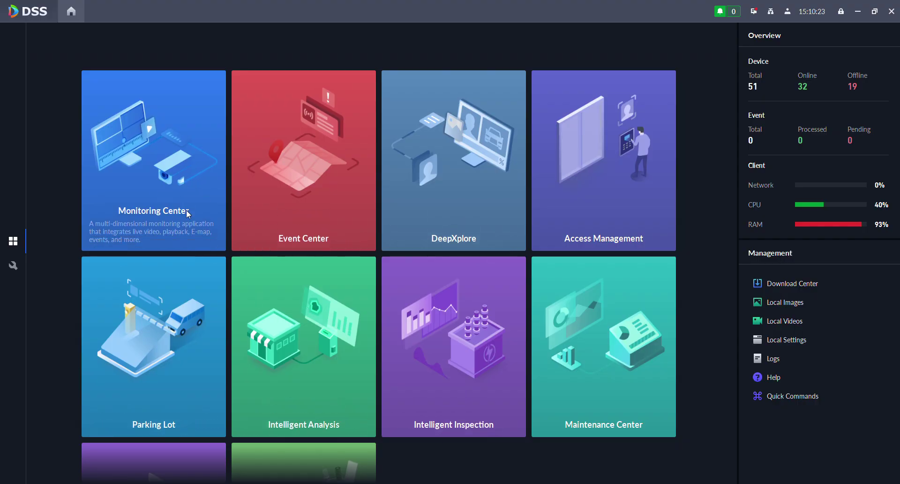
left_click(13, 267)
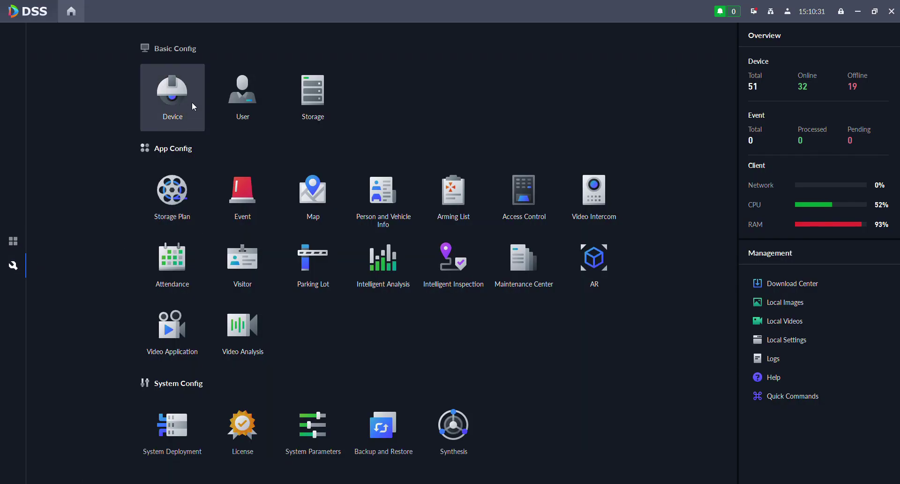
left_click(168, 92)
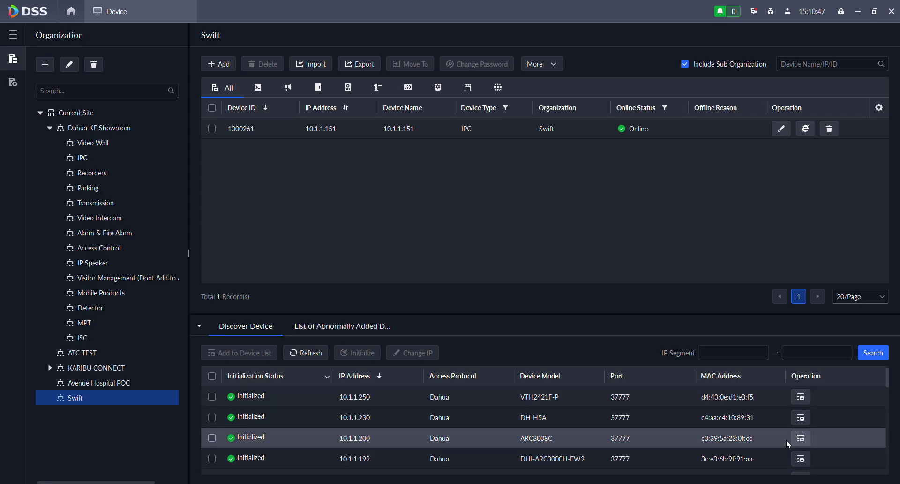
- Tick discovered devices 10.1.1.250, 10.1.1.230 and 10.1.1.200, then start editing camera 10.1.1.151
left_click(212, 396)
left_click(212, 417)
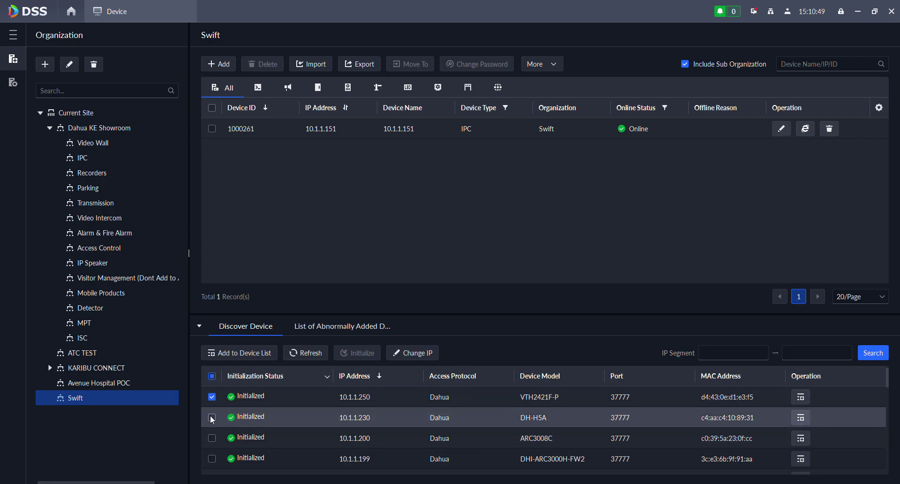
left_click(211, 438)
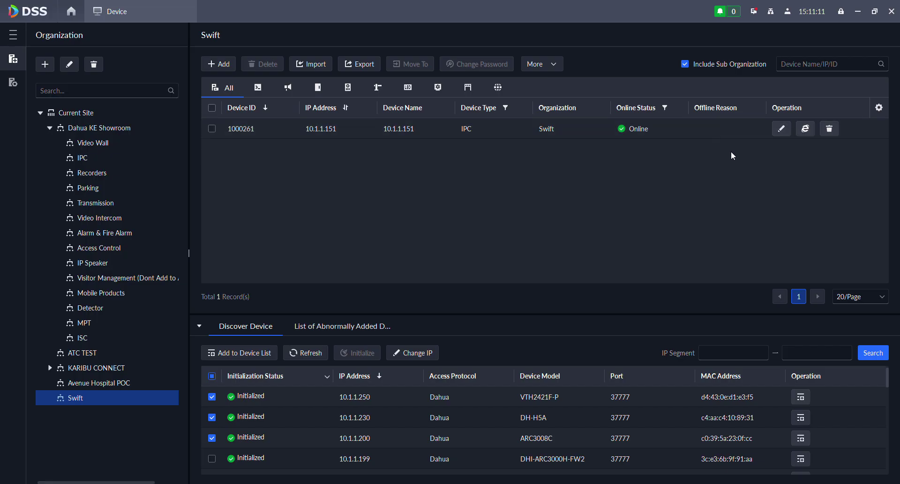
left_click(781, 128)
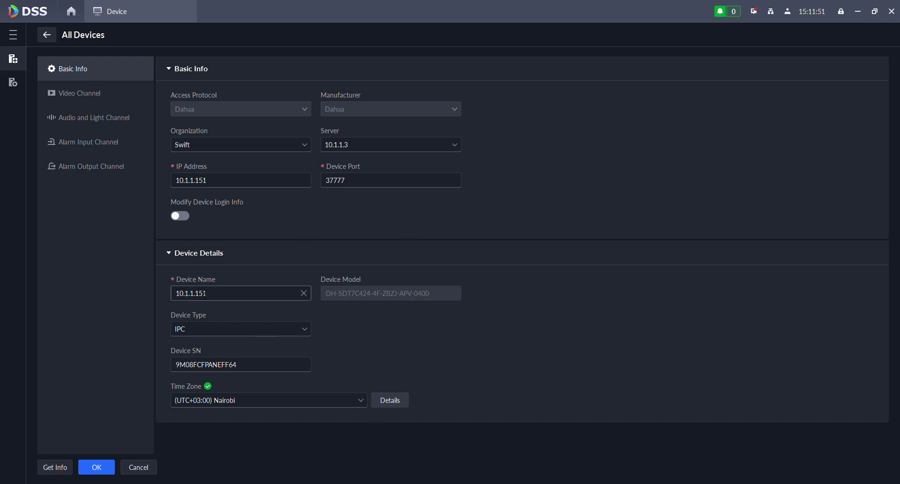
- Rename camera 10.1.1.151 to SDT and view its two video channels
double_click(192, 293)
type("SDT")
left_click(520, 255)
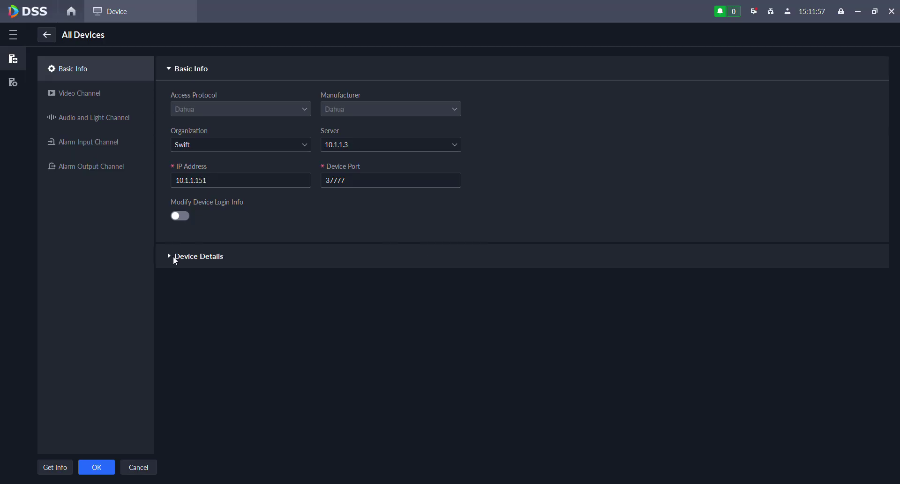
left_click(173, 256)
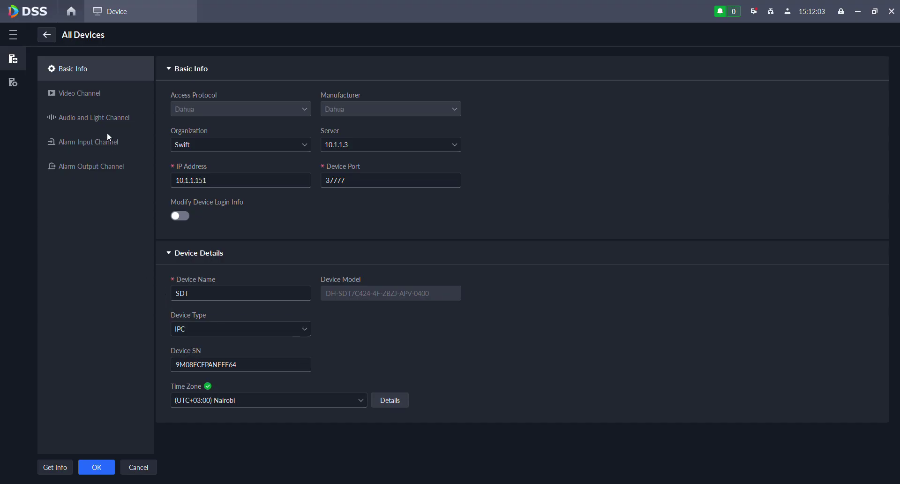
left_click(99, 92)
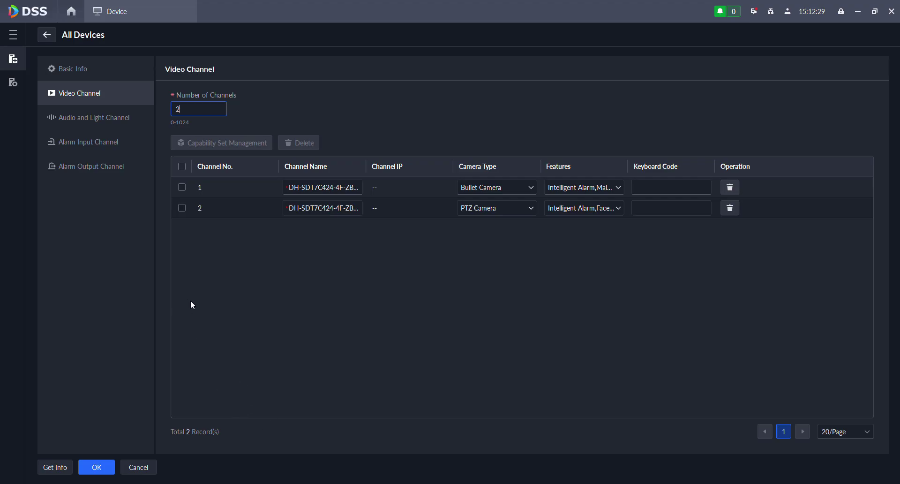
- Review the camera's Audio and Light channel names
left_click(314, 318)
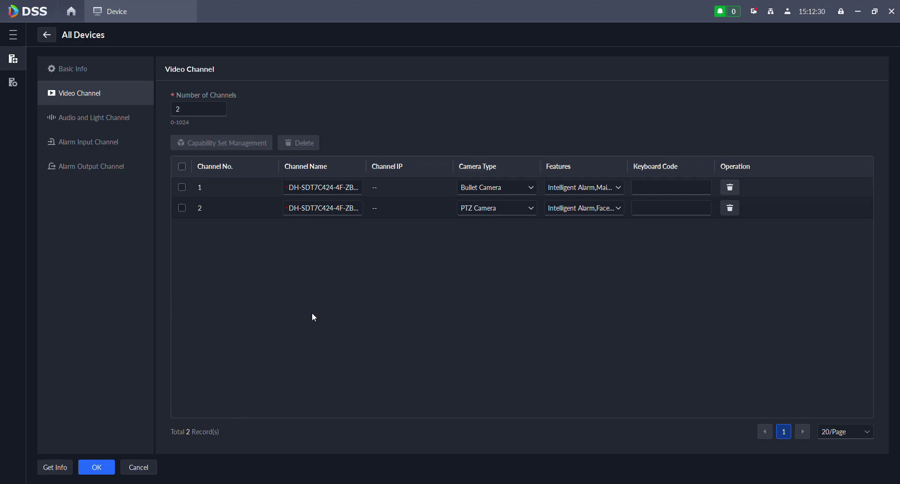
left_click(103, 118)
left_click(402, 168)
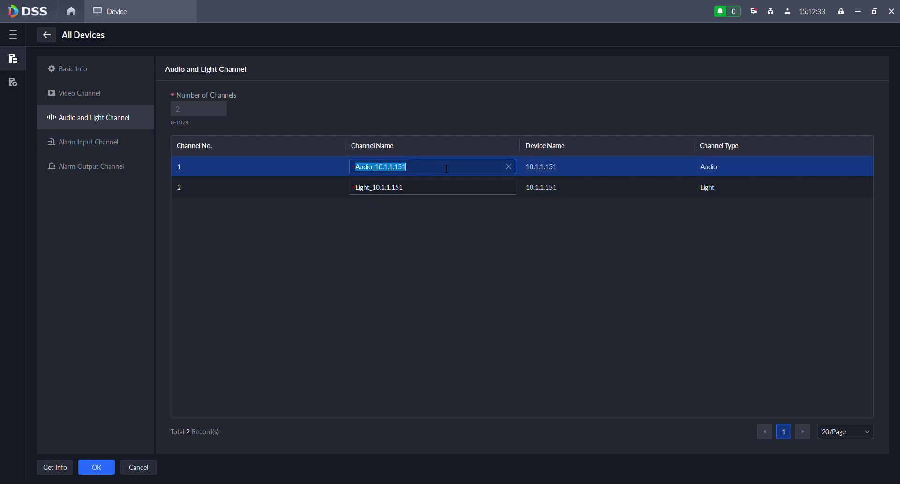
left_click(446, 182)
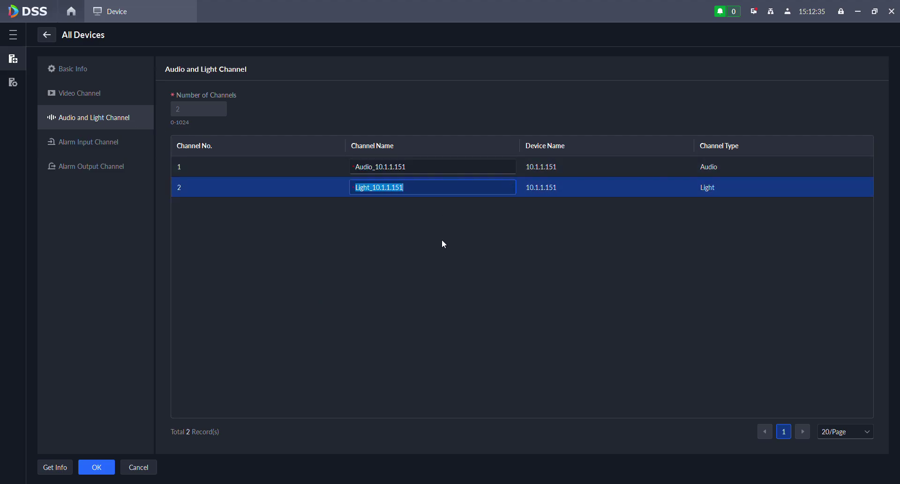
left_click(440, 263)
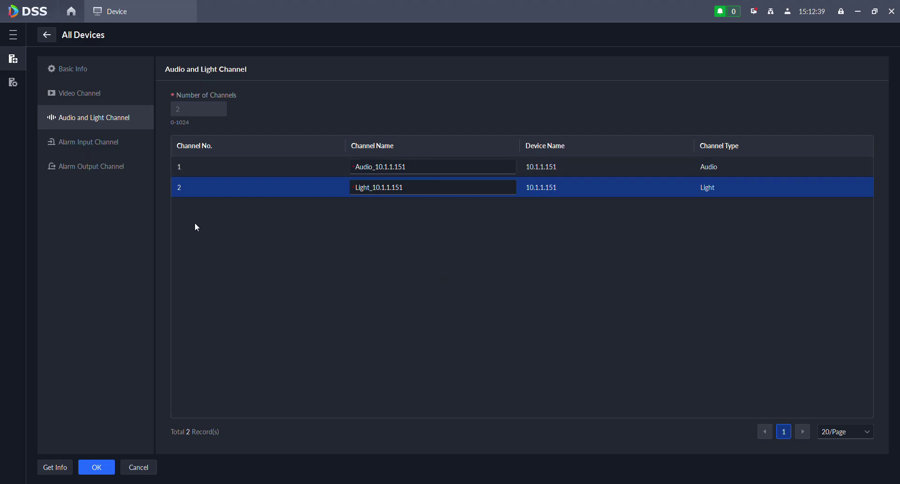
- Check the alarm input and alarm output channels, then confirm the device edits
left_click(103, 143)
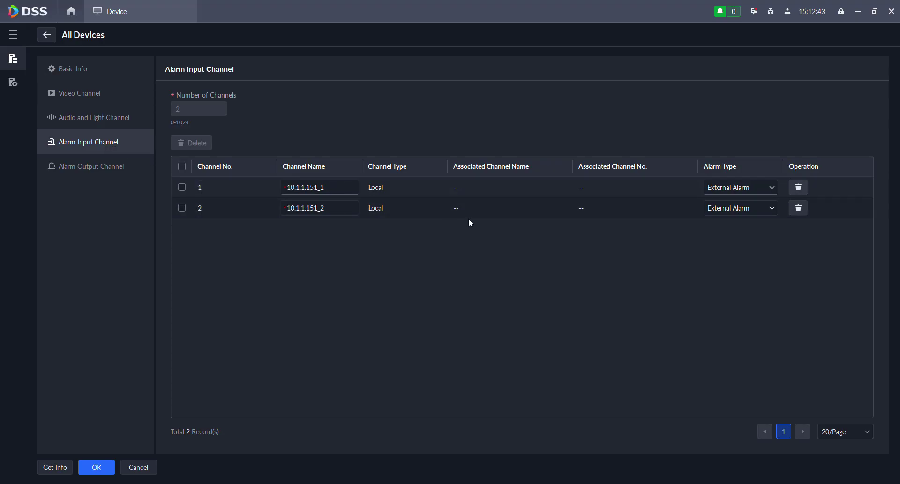
left_click(111, 172)
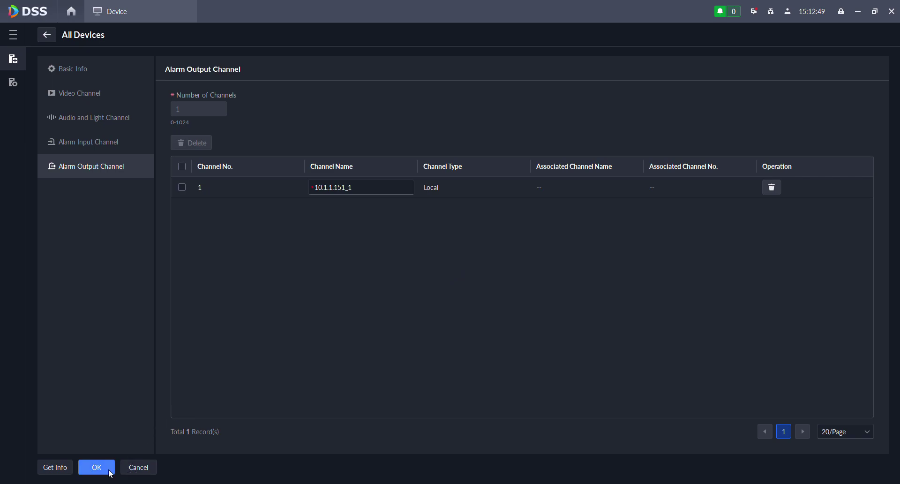
left_click(155, 464)
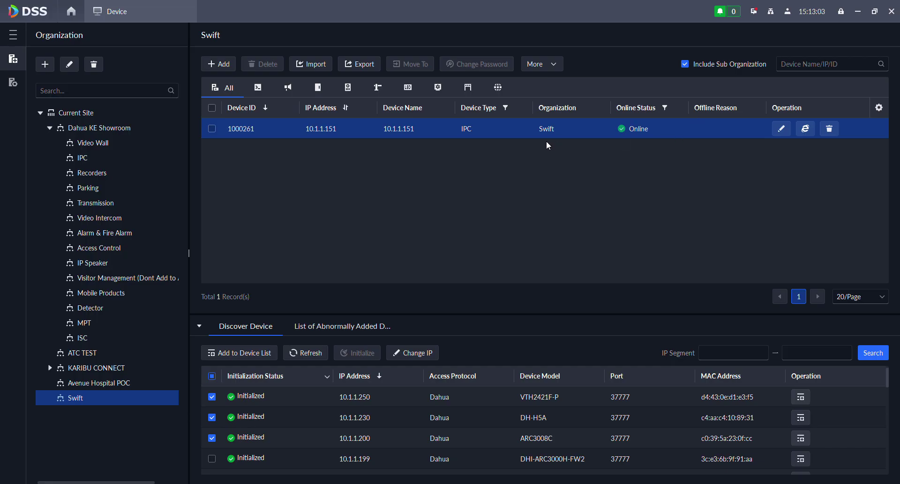
- Open Device Config and expand Swift > 10.1.1.151 to list its channels
left_click(17, 35)
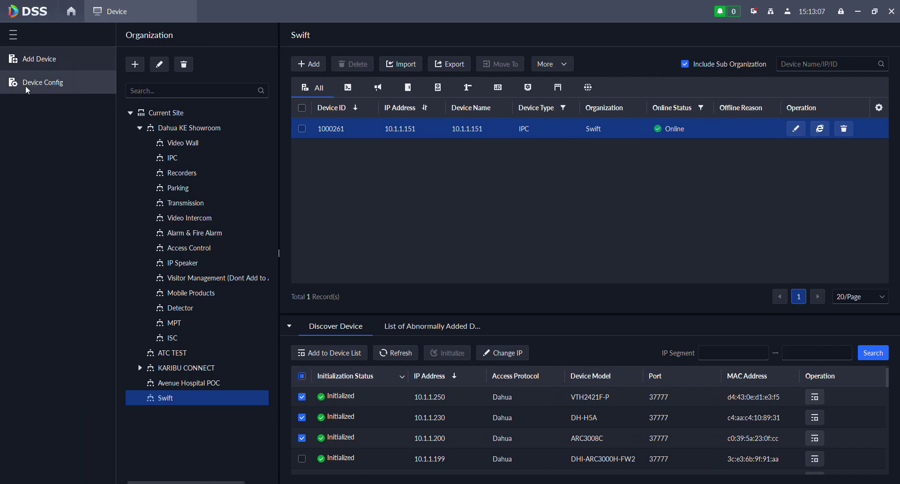
left_click(50, 85)
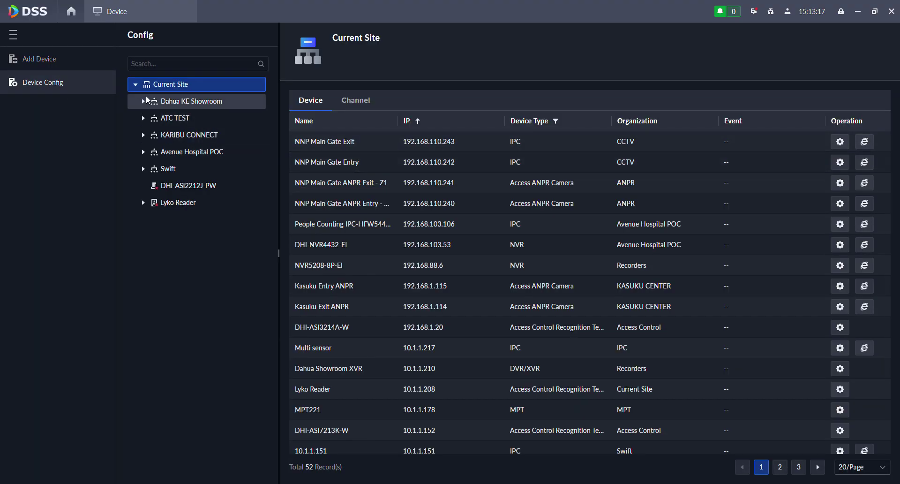
left_click(142, 169)
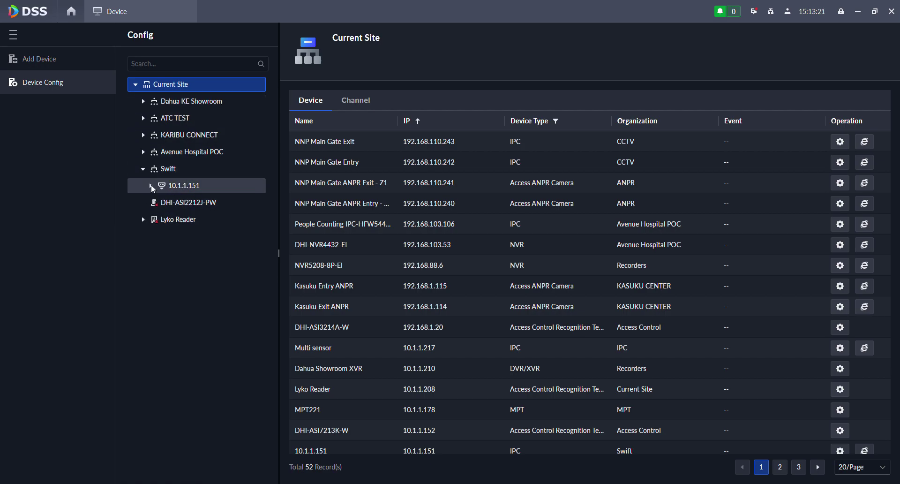
left_click(151, 185)
- Inspect the bullet, PTZ and alarm input 10.1.1.151_1/_2 channels, ending on the bullet camera
left_click(196, 203)
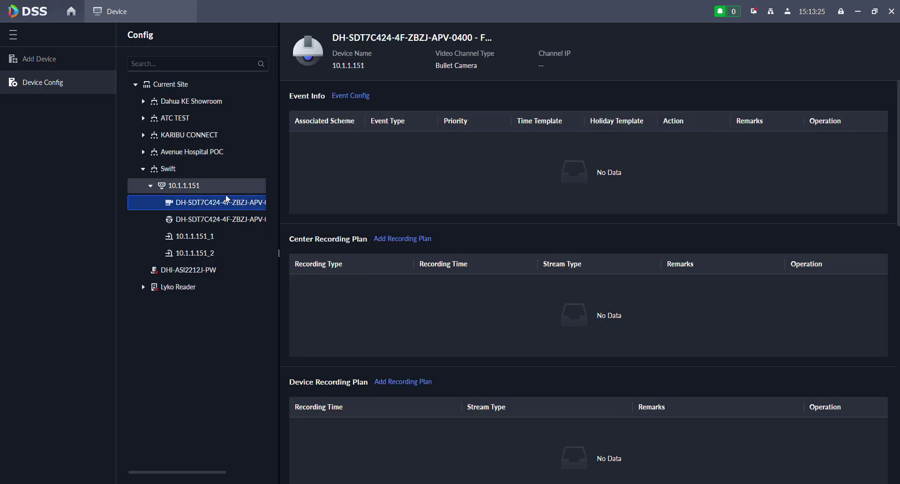
left_click(202, 219)
left_click(192, 204)
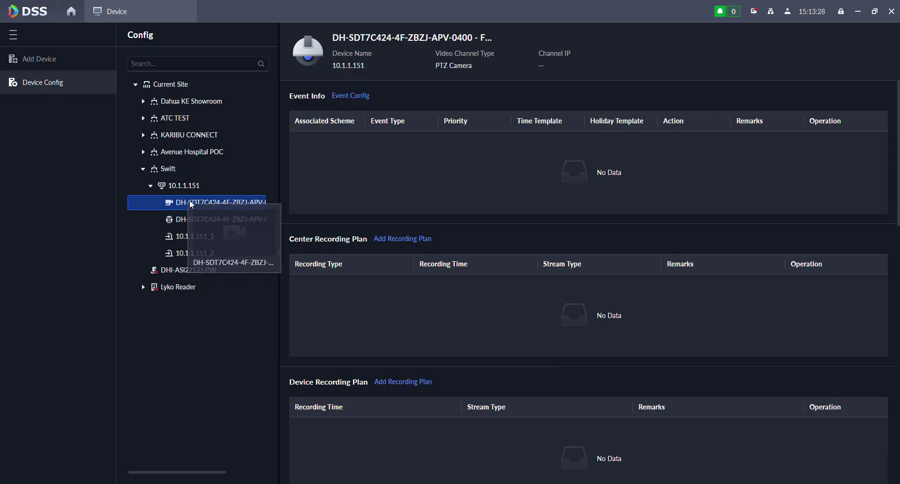
left_click(173, 220)
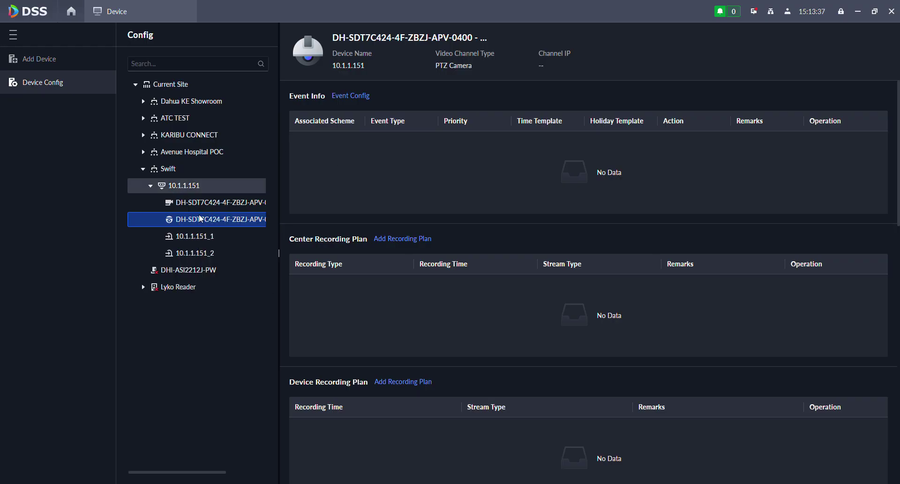
left_click(212, 237)
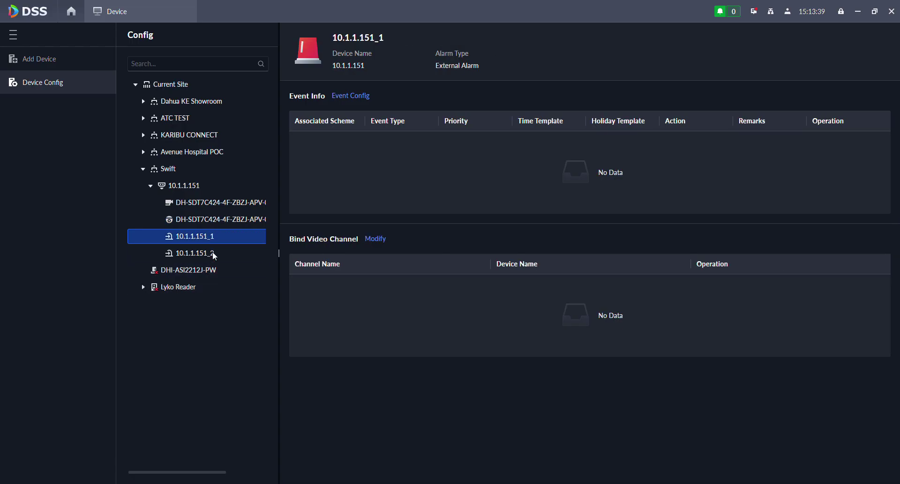
left_click(214, 255)
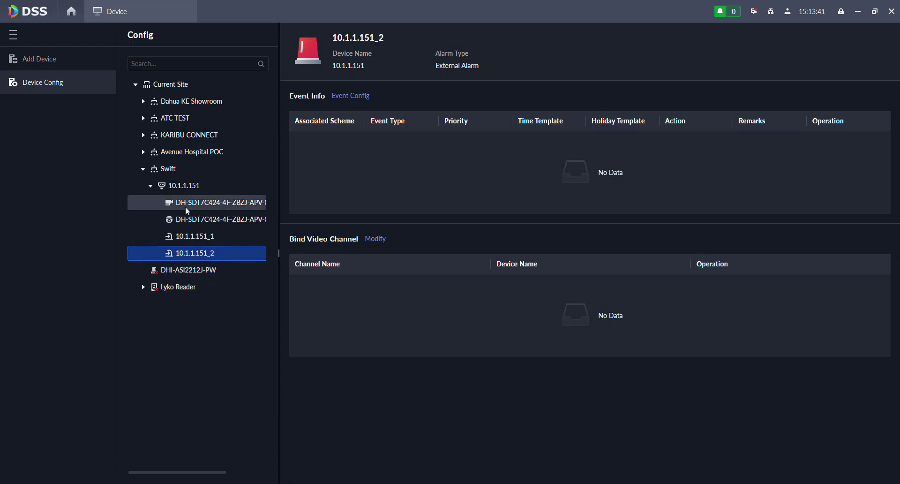
left_click(200, 207)
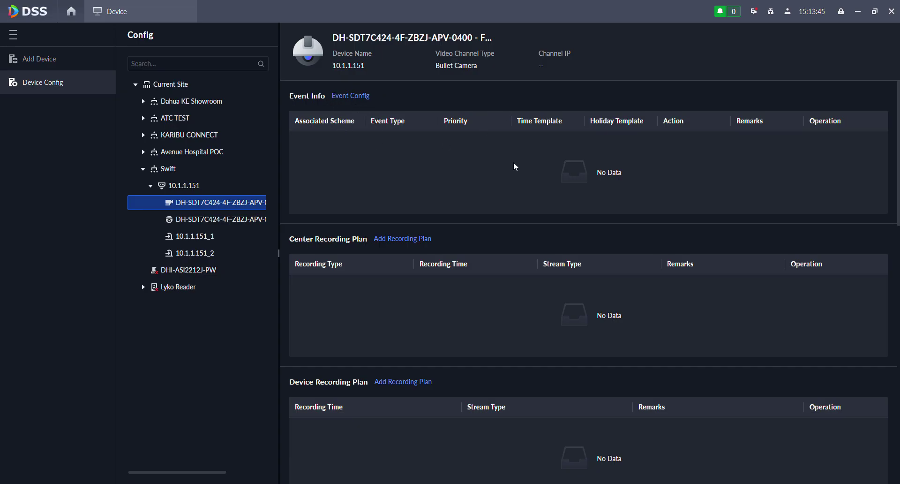
- Scroll to Central Recording Storage Config: General and Alarm Video retention both 30 days, disabled
scroll(461, 188, "down", 1)
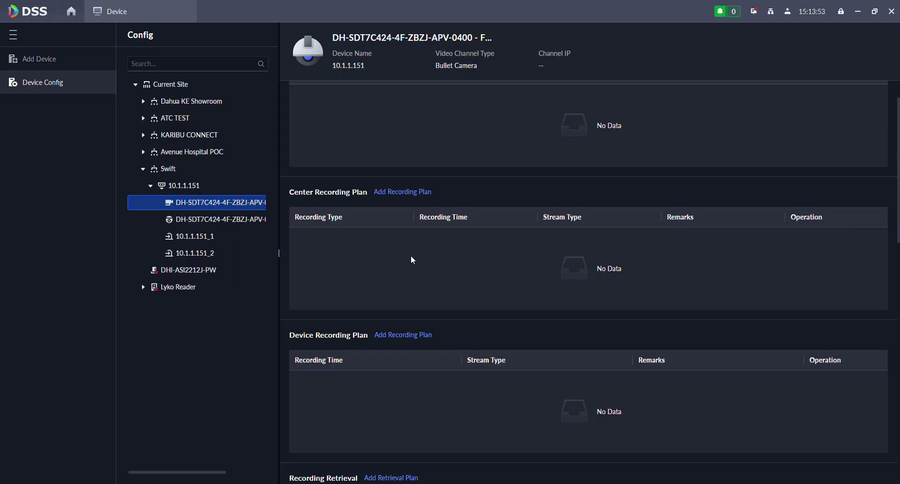
scroll(412, 255, "down", 2)
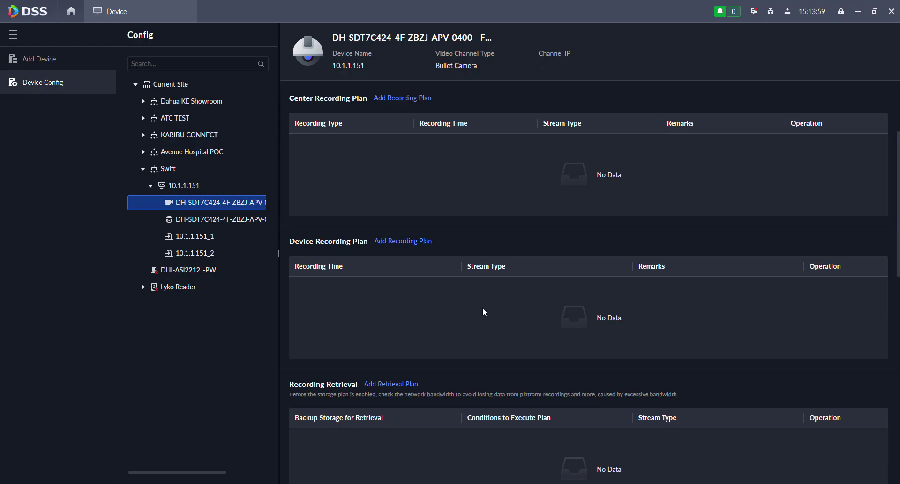
scroll(504, 301, "down", 2)
scroll(506, 300, "up", 1)
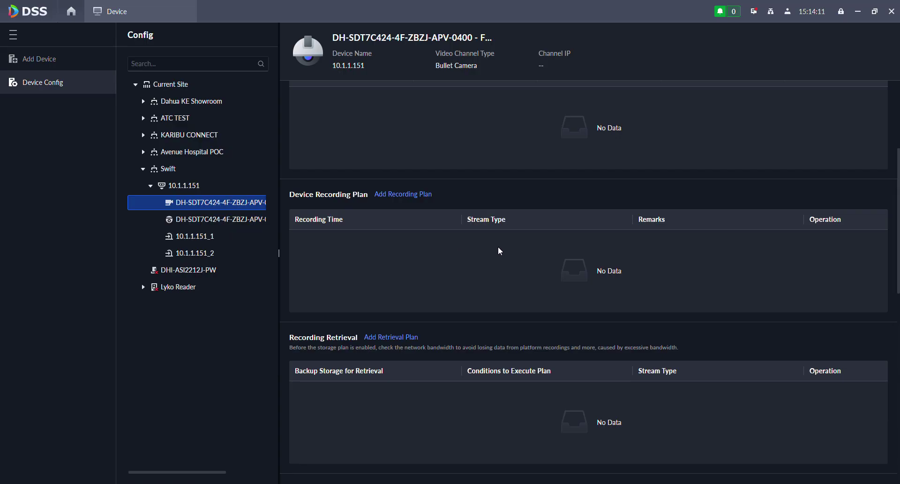
scroll(500, 289, "down", 3)
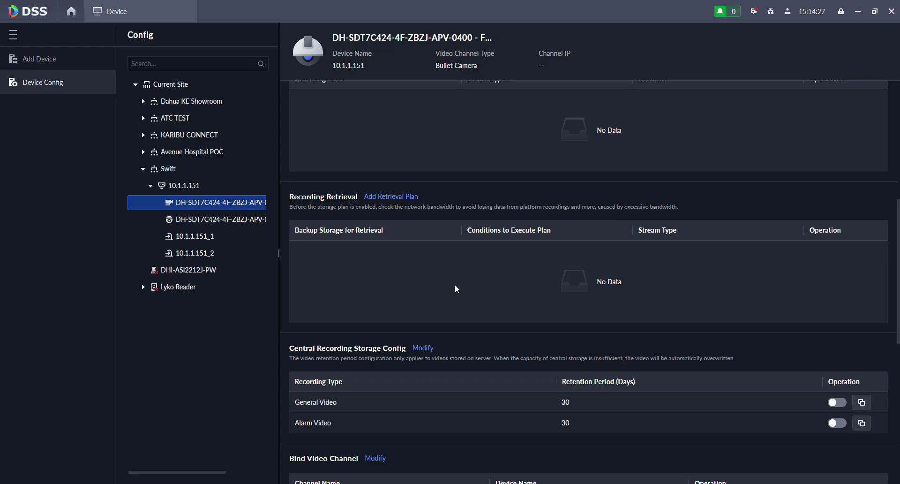
scroll(474, 298, "down", 1)
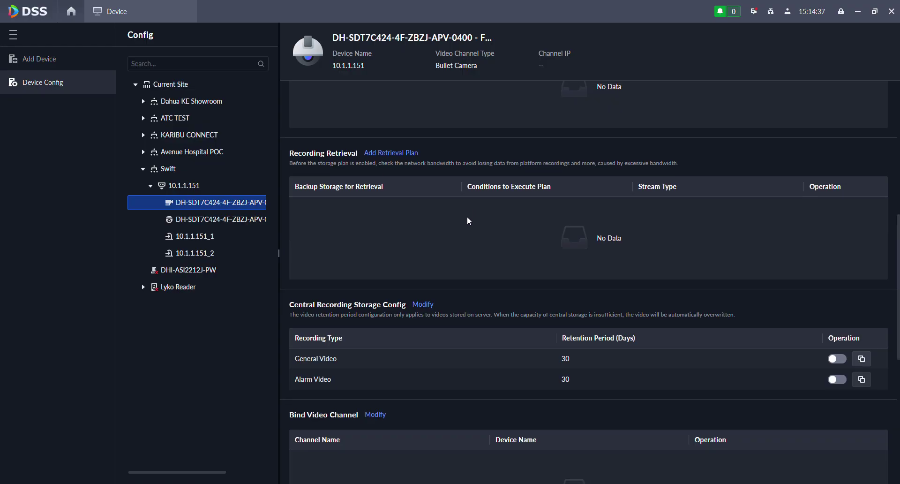
scroll(467, 219, "up", 1)
scroll(460, 235, "down", 1)
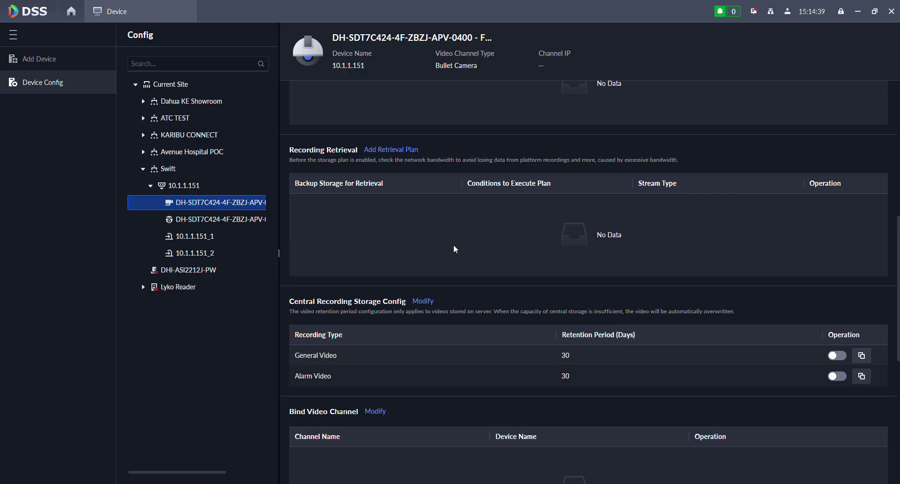
scroll(439, 280, "down", 1)
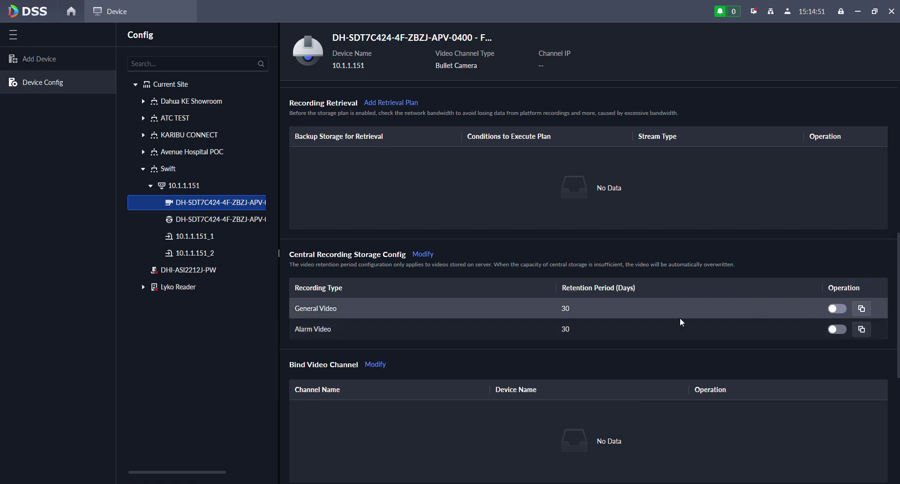
left_click(838, 309)
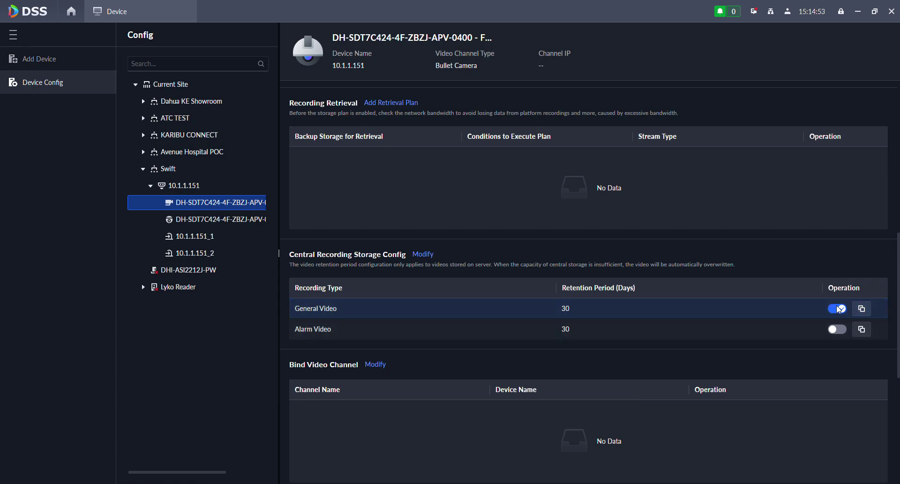
left_click(568, 310)
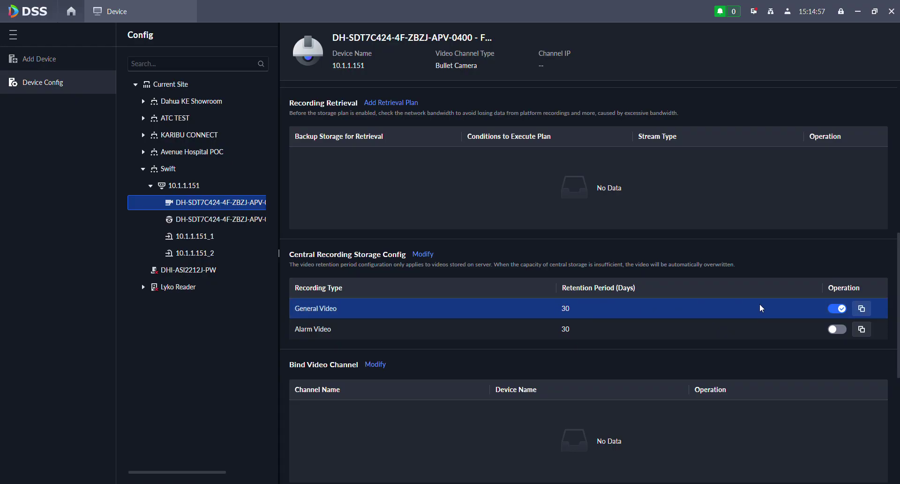
left_click(836, 308)
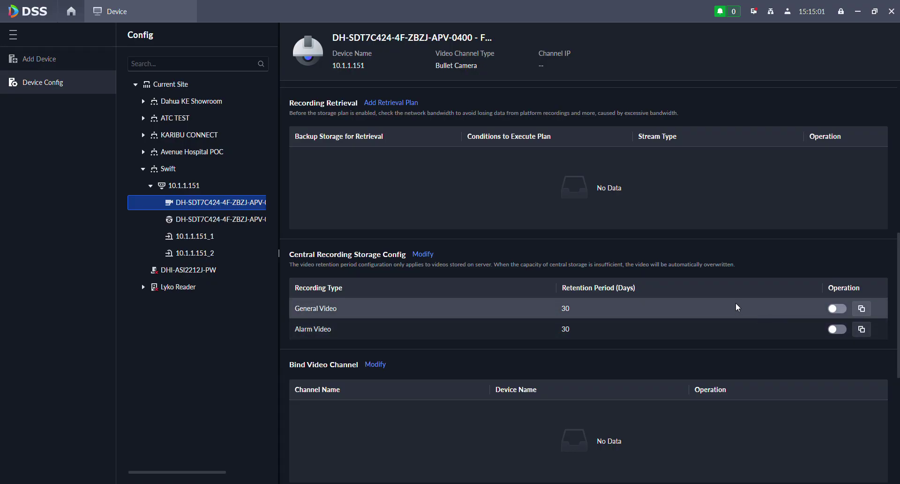
left_click(634, 315)
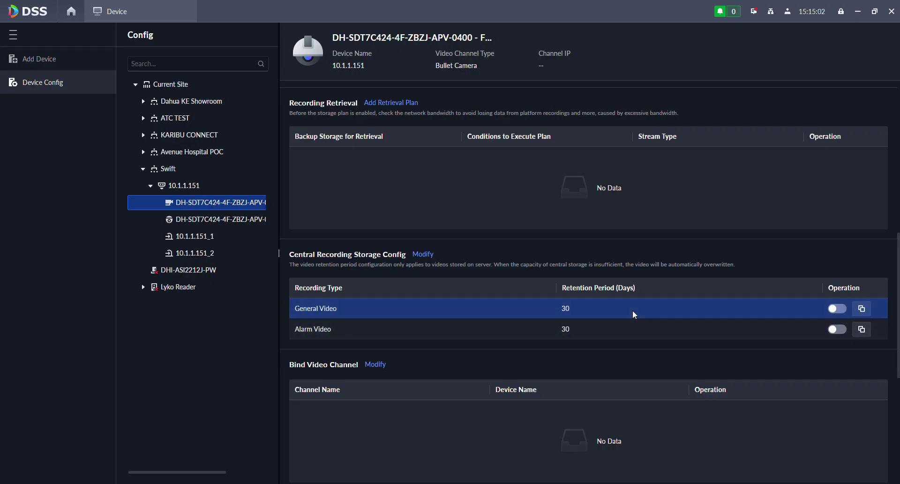
left_click(862, 309)
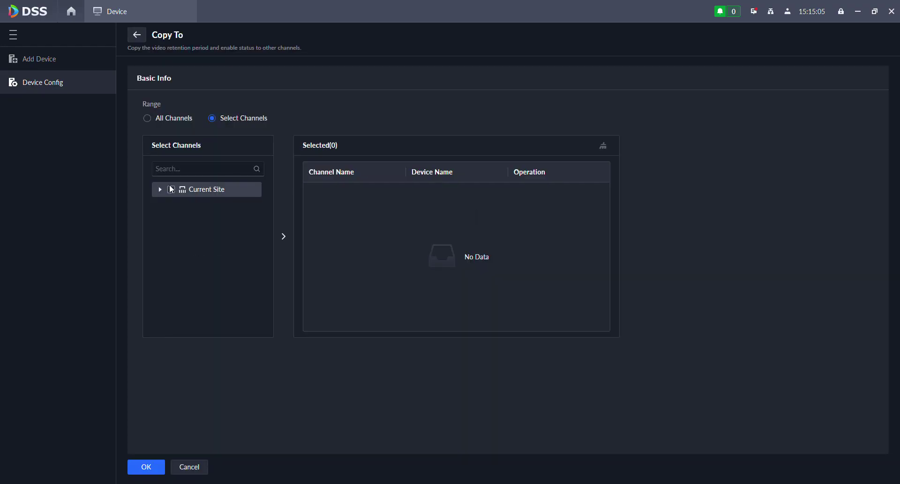
left_click(140, 35)
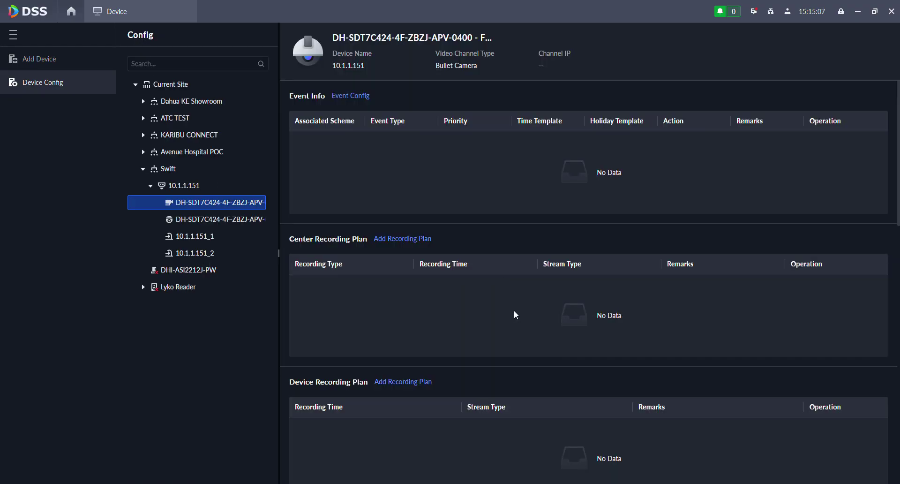
scroll(516, 290, "down", 5)
scroll(518, 293, "down", 3)
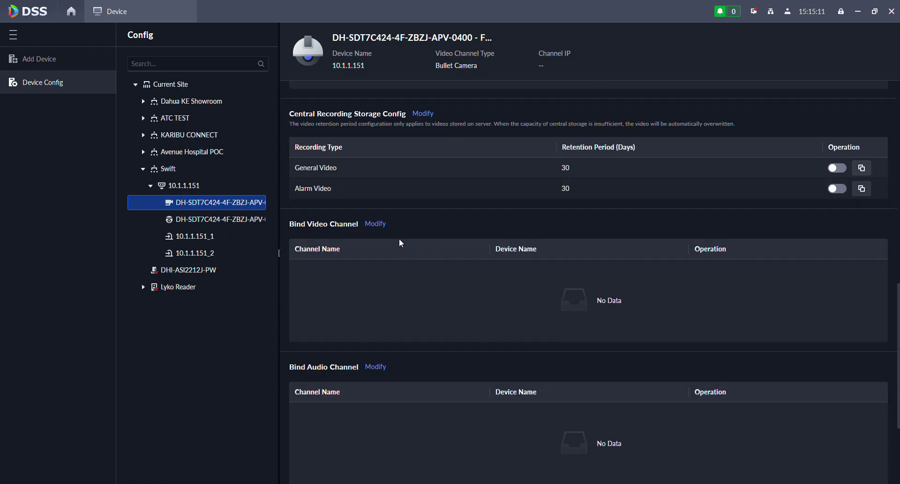
scroll(399, 245, "down", 1)
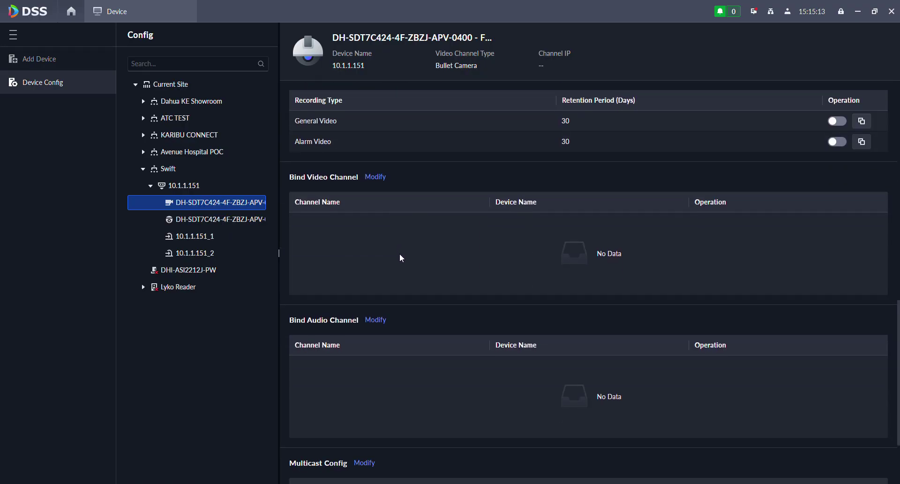
scroll(402, 258, "down", 1)
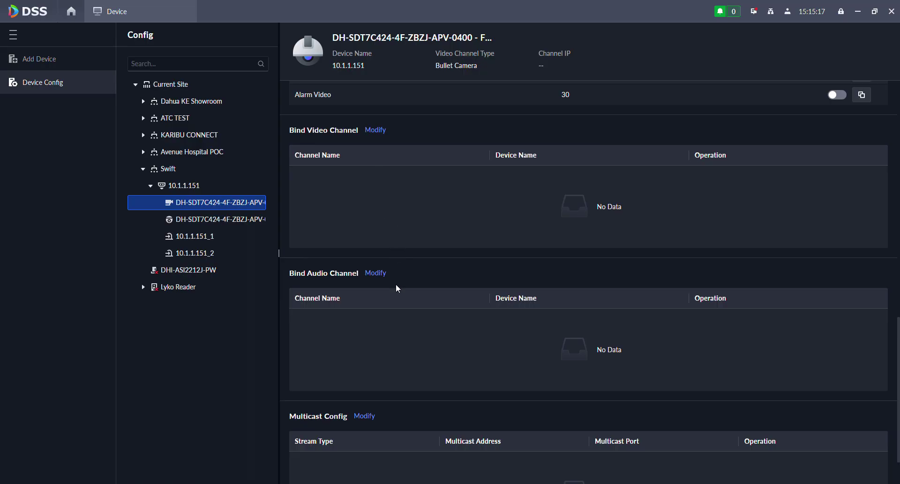
scroll(395, 303, "down", 1)
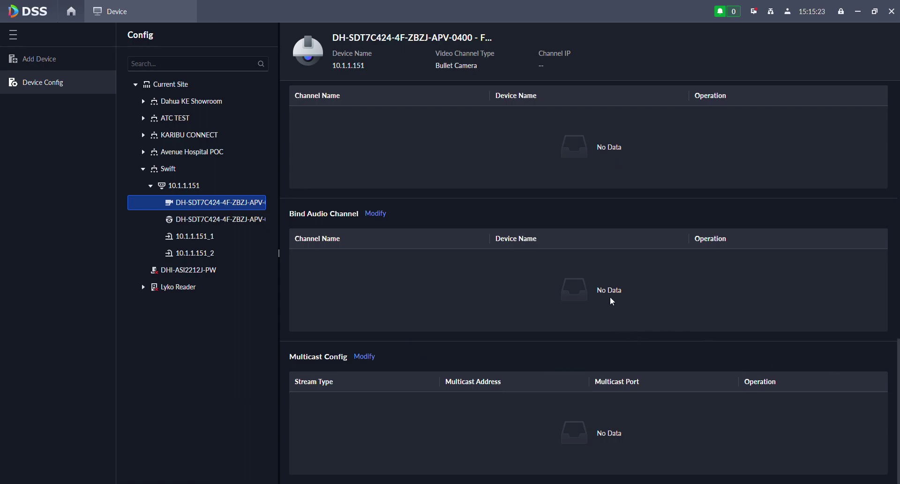
scroll(614, 299, "up", 4)
scroll(468, 188, "up", 4)
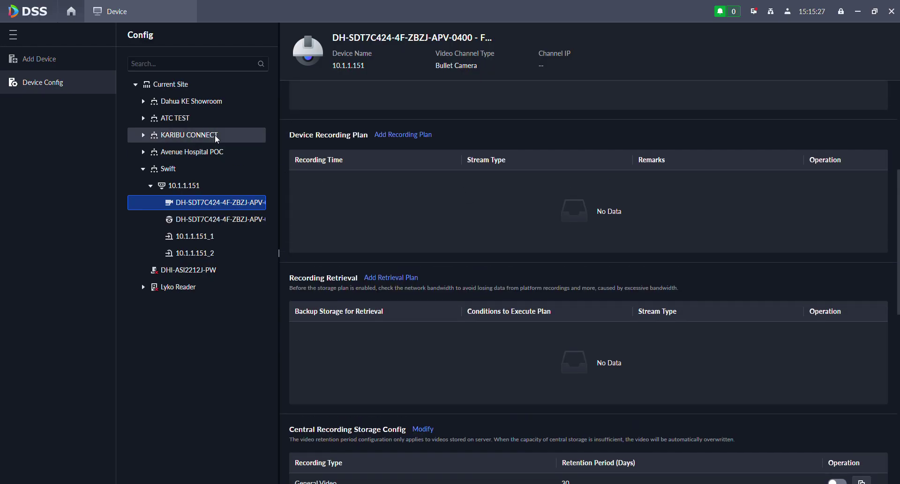
scroll(505, 252, "up", 3)
scroll(505, 255, "up", 2)
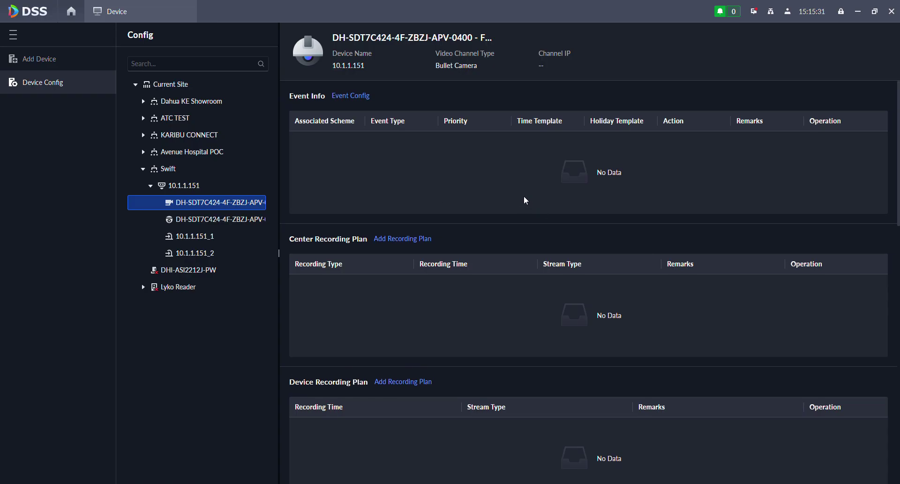
scroll(524, 200, "down", 4)
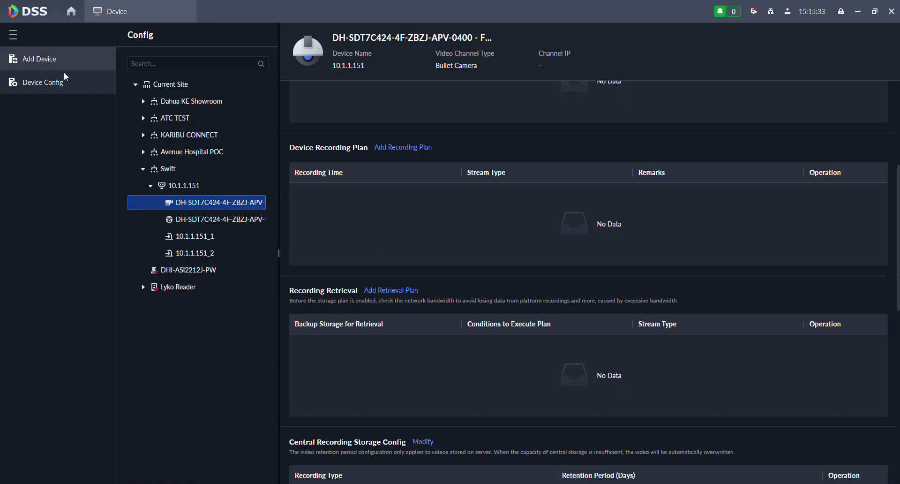
- Check the List of Abnormally Added Devices, then return to the configuration home page
left_click(41, 62)
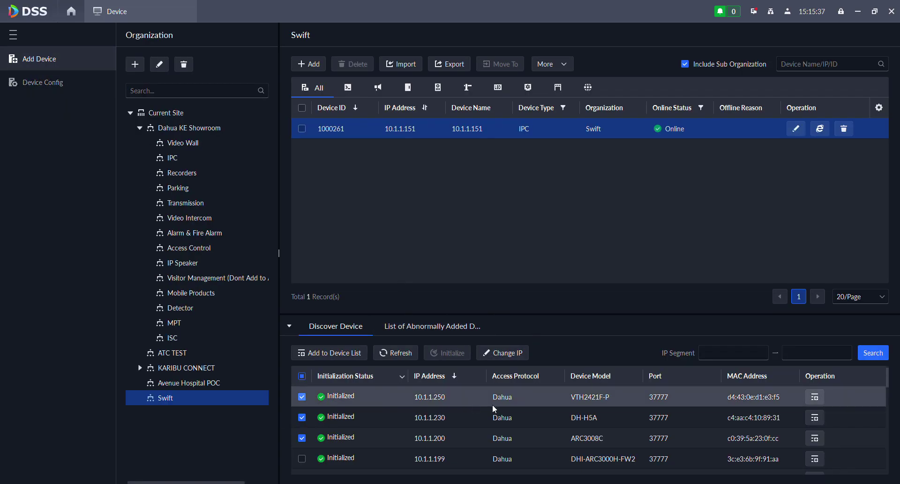
left_click(432, 328)
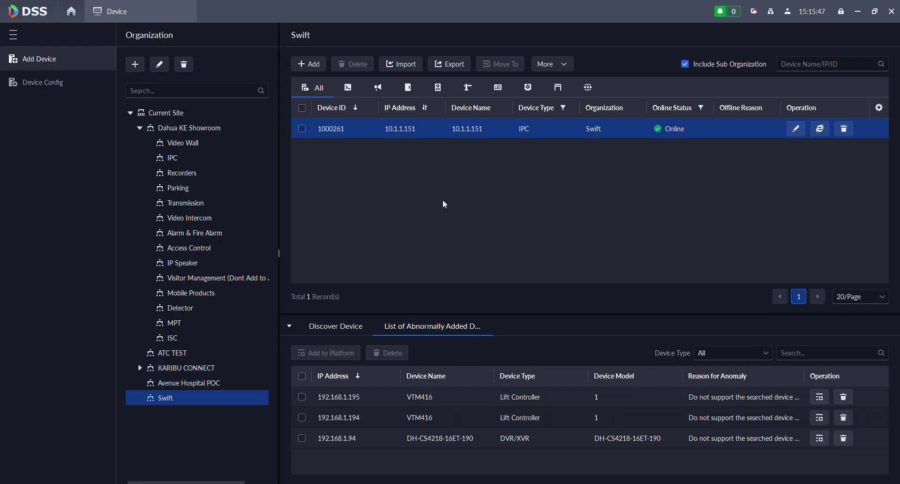
left_click(74, 11)
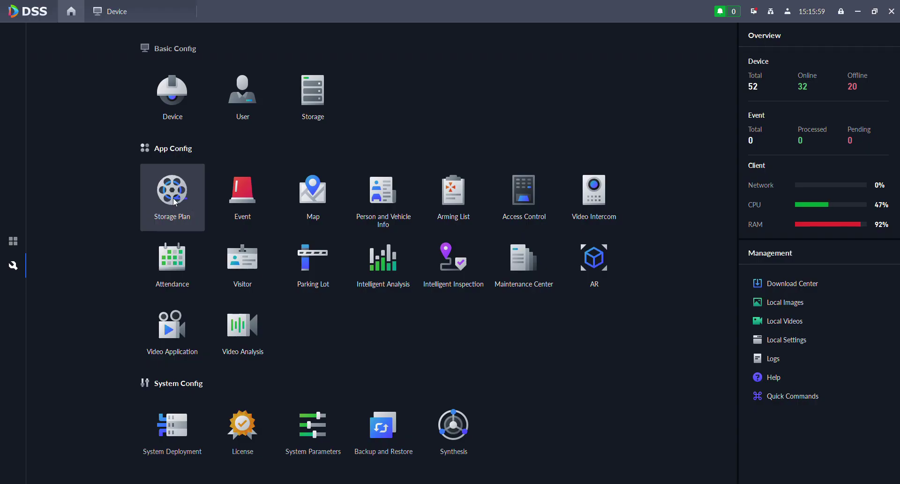
- Open Storage Plan's General Recording Plan filtered to Swift, which shows 0 records
left_click(173, 198)
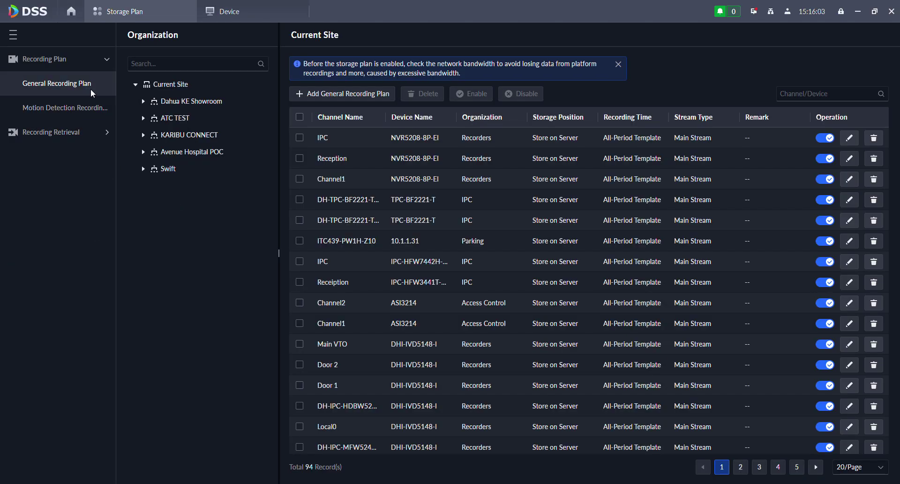
left_click(63, 60)
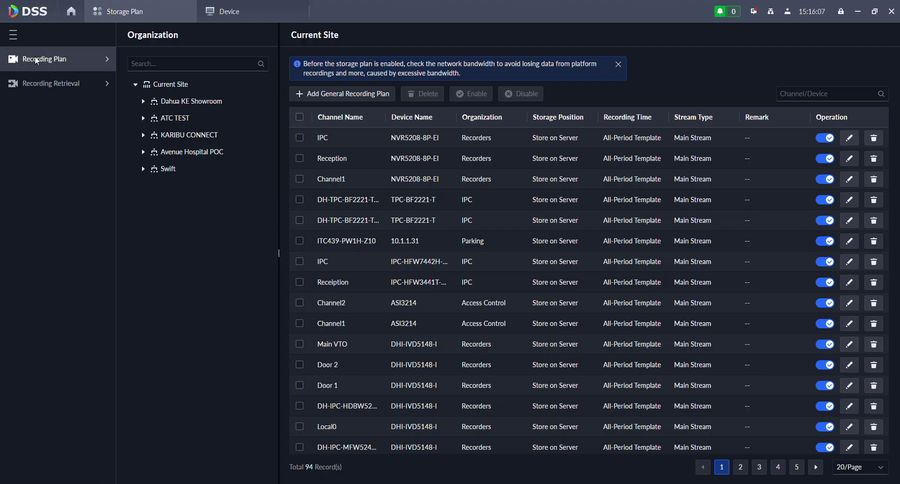
left_click(78, 60)
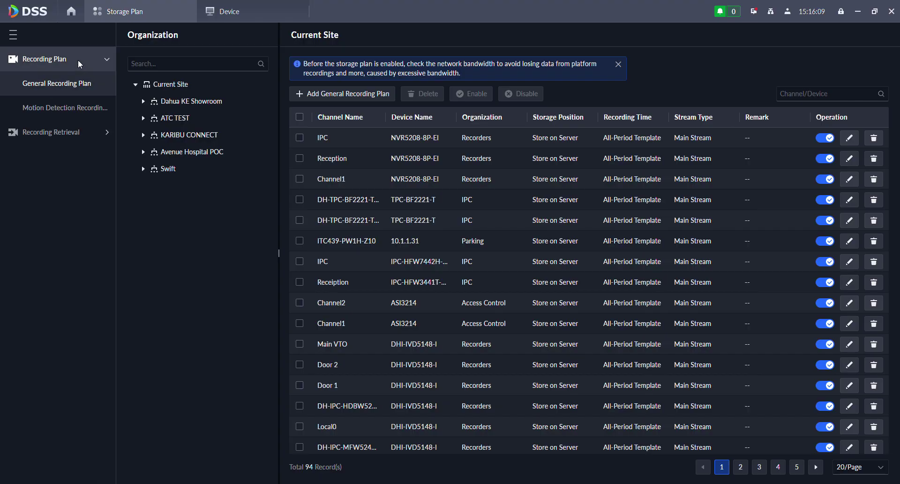
left_click(167, 170)
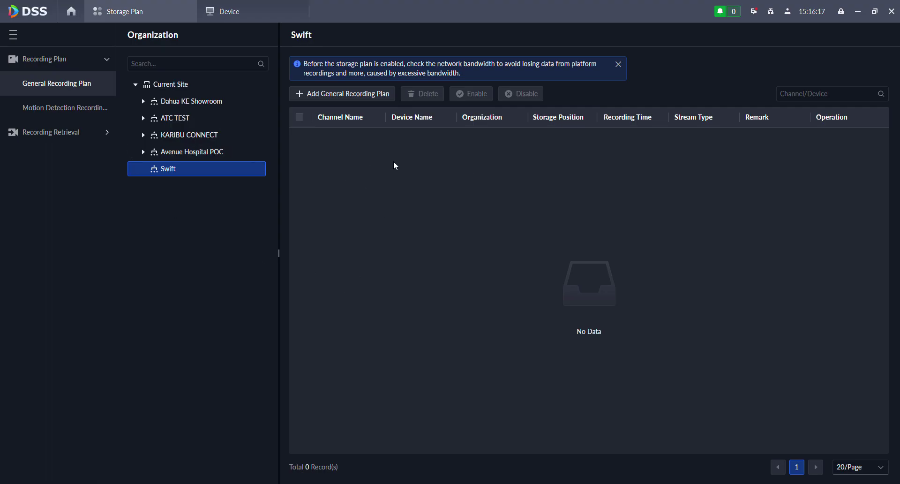
- Start a general recording plan using Main Stream and the All-Period Template
left_click(336, 94)
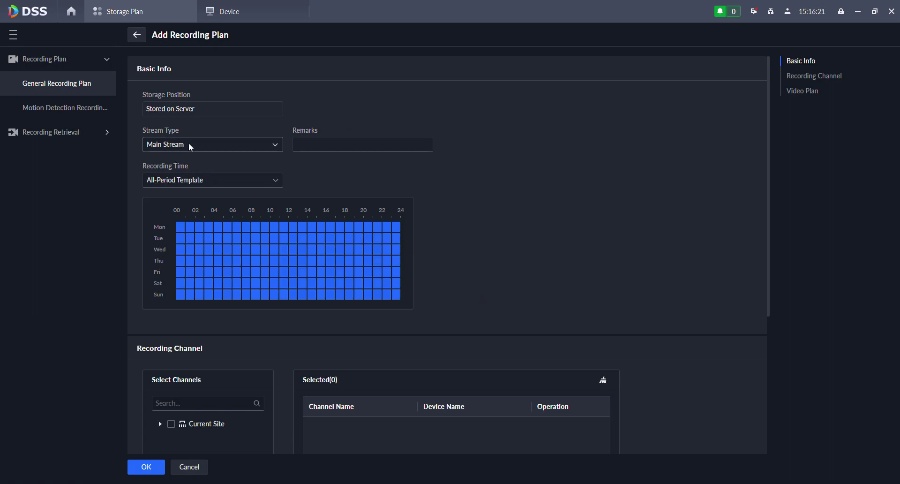
left_click(188, 144)
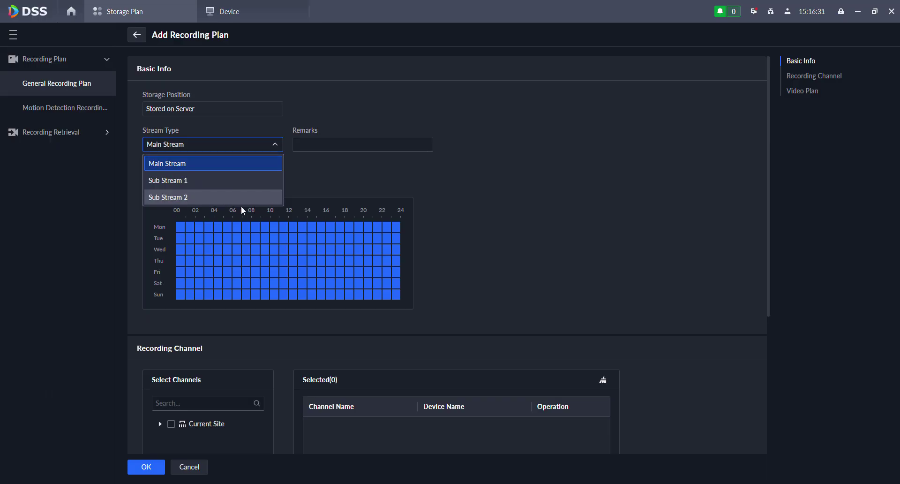
left_click(512, 170)
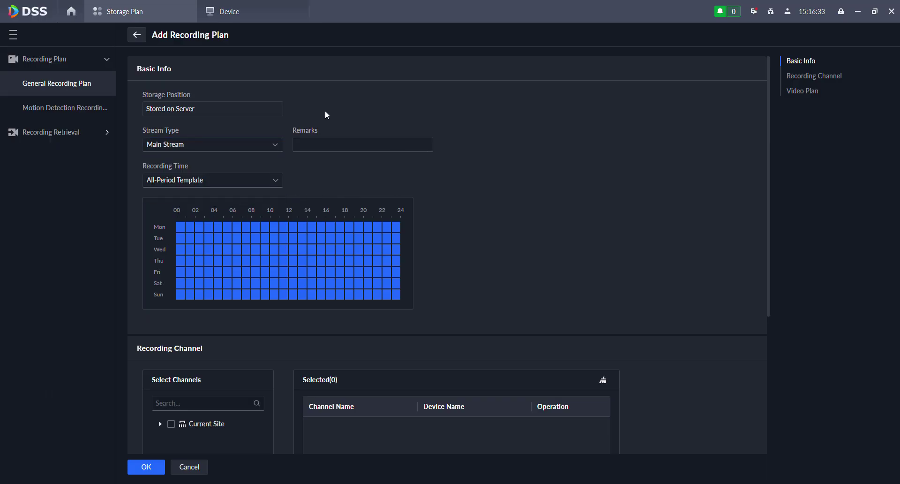
scroll(326, 114, "down", 2)
left_click(210, 92)
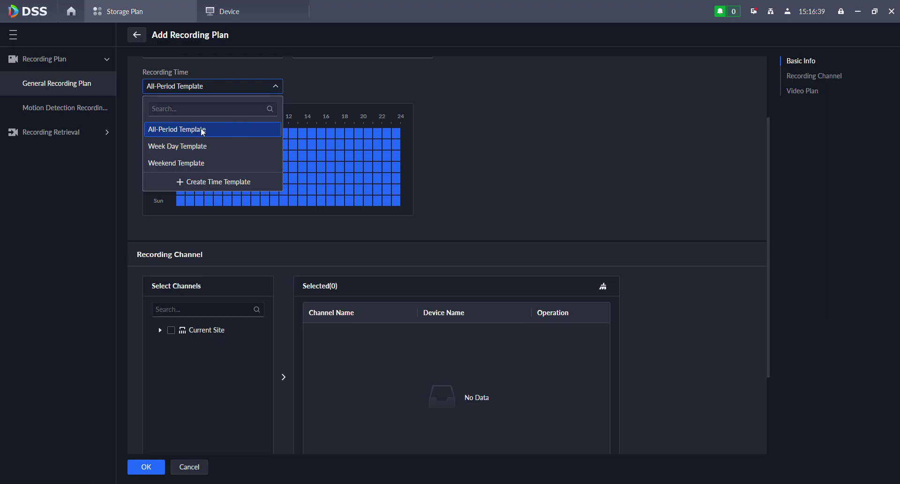
left_click(475, 155)
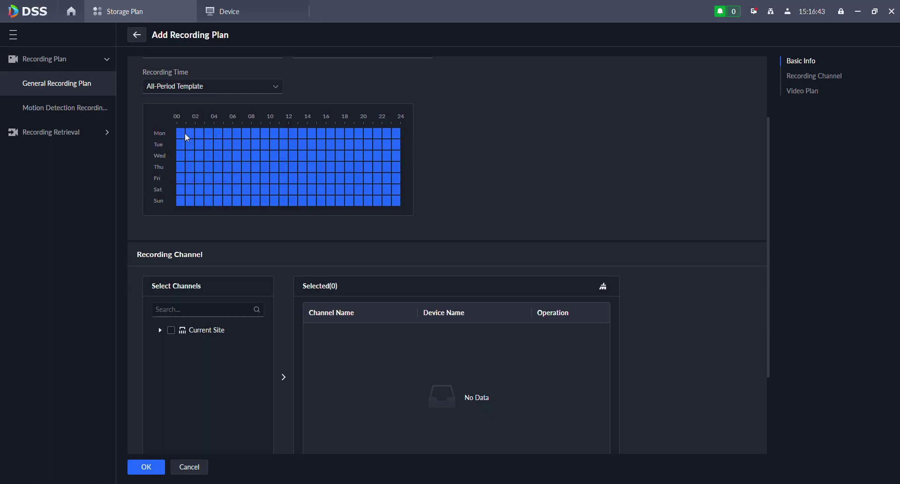
scroll(562, 159, "up", 2)
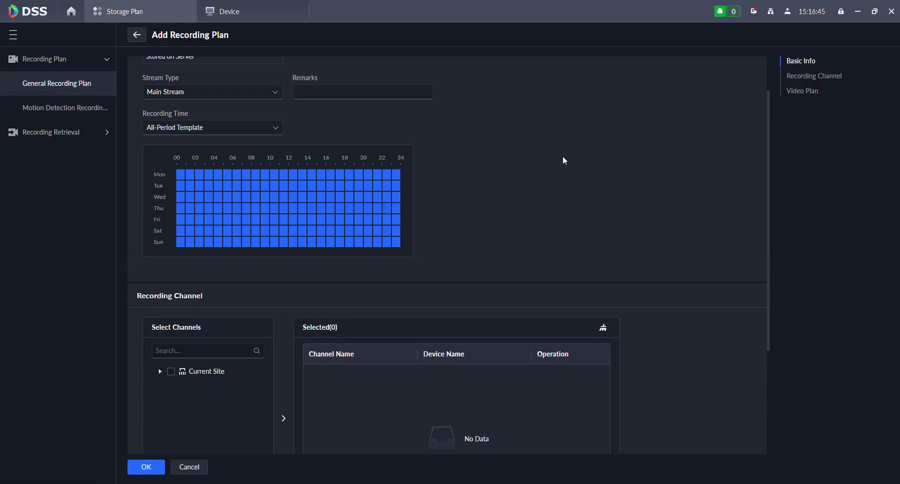
scroll(516, 199, "down", 3)
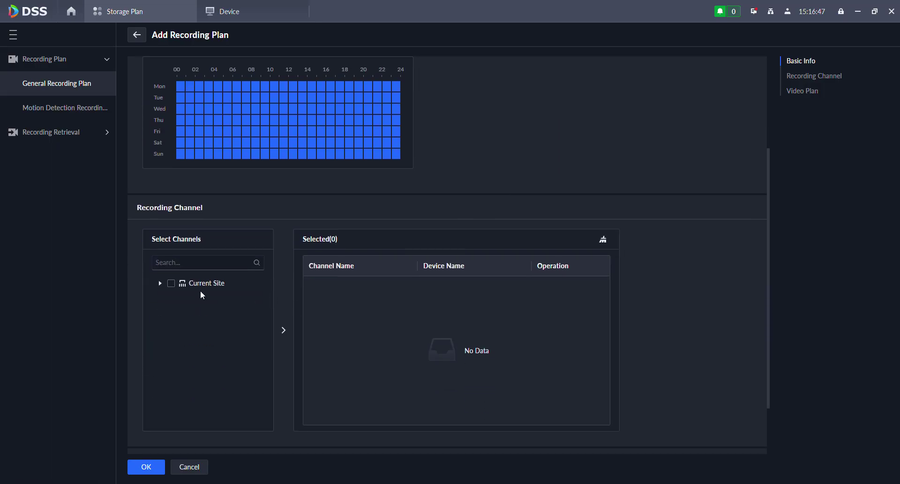
- Add device 10.1.1.151 under Current Site > Swift to the plan and save it
left_click(159, 283)
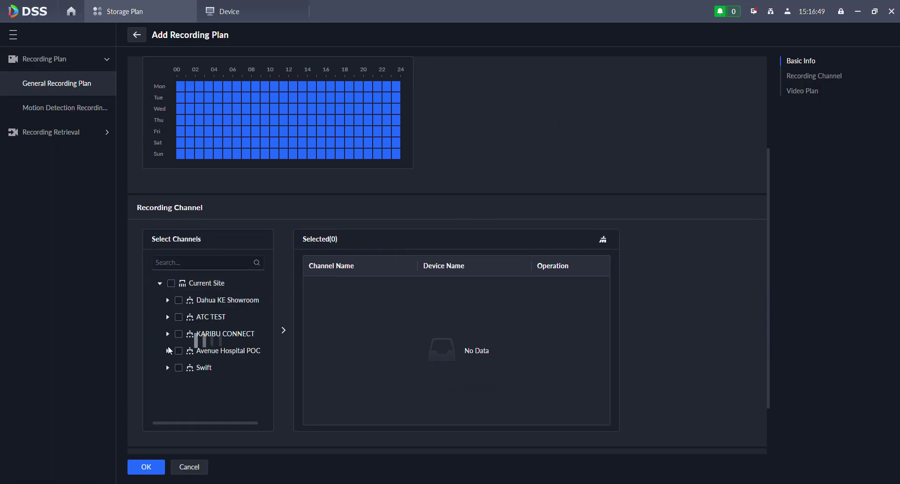
left_click(168, 368)
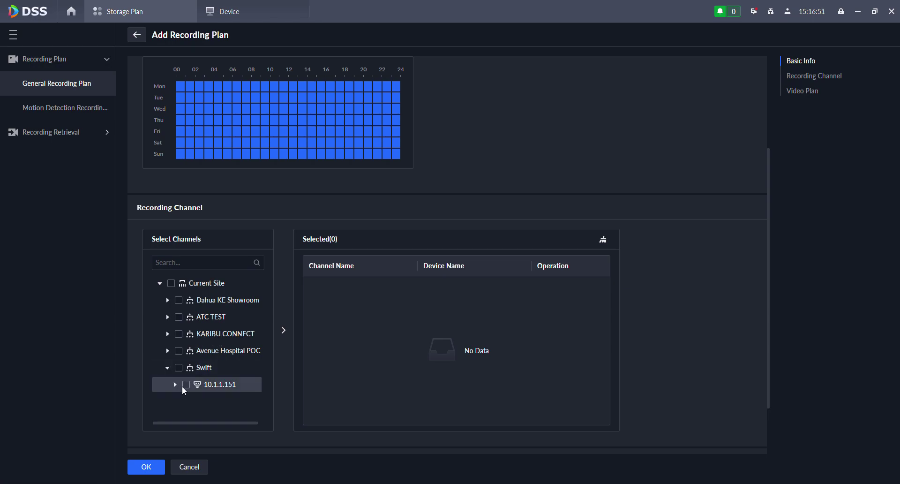
left_click(186, 384)
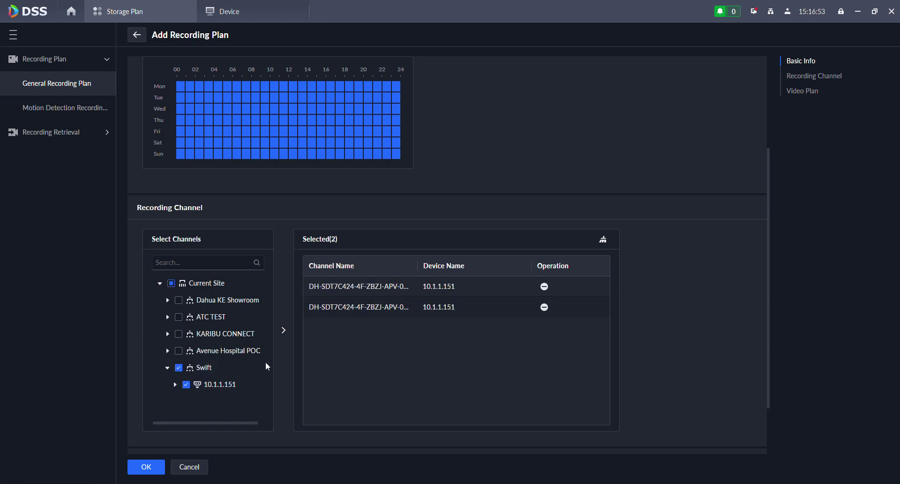
left_click(175, 384)
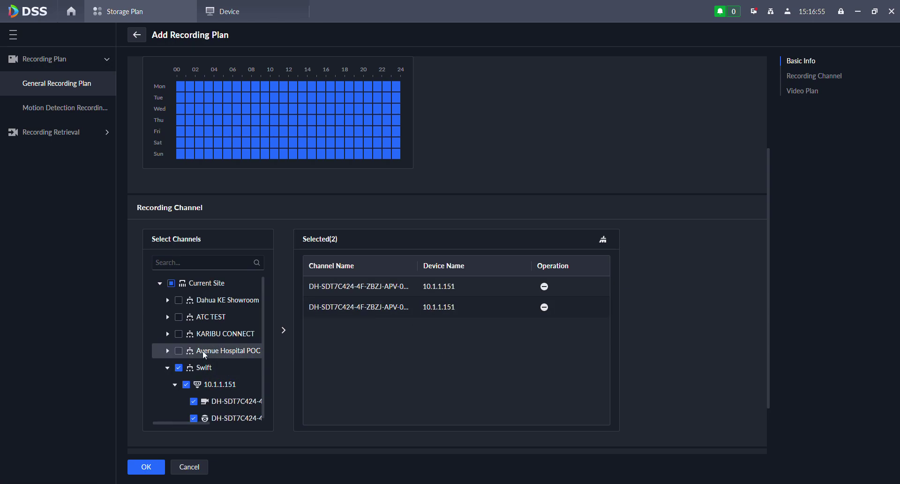
scroll(203, 350, "down", 1)
scroll(711, 218, "down", 2)
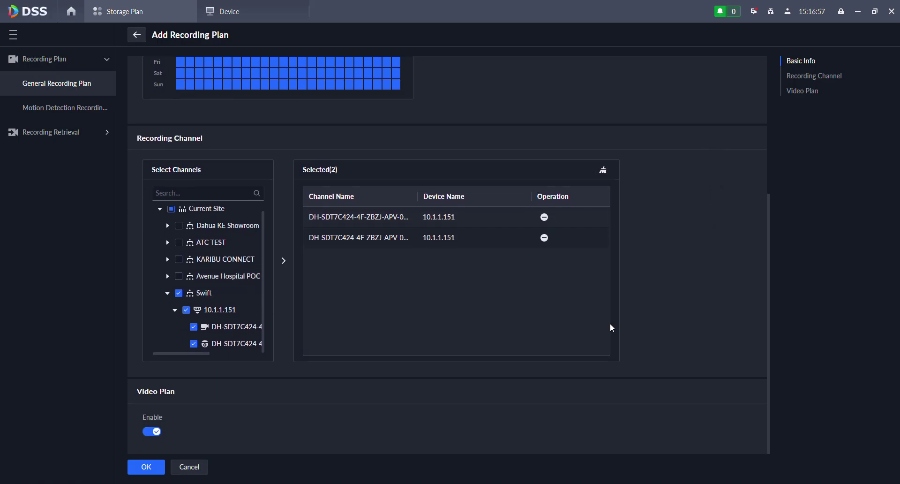
left_click(156, 467)
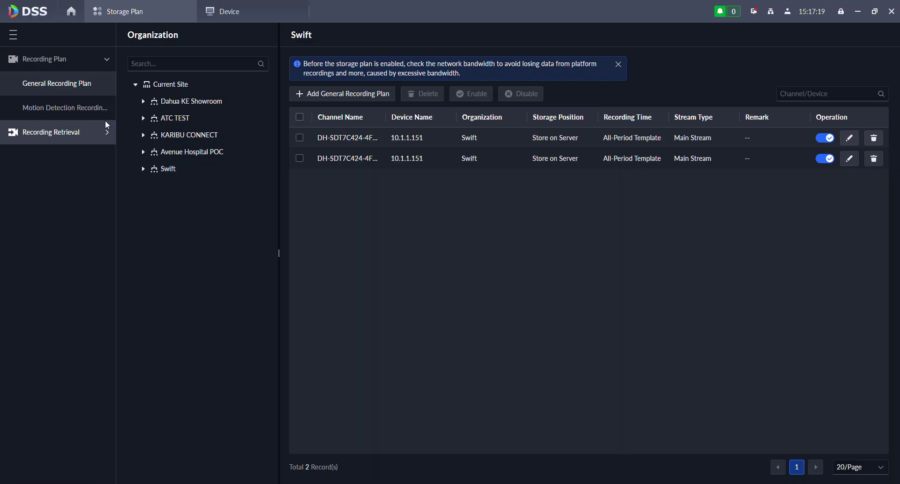
- Add a Swift motion detection recording plan covering all Swift channels with default server storage
left_click(65, 108)
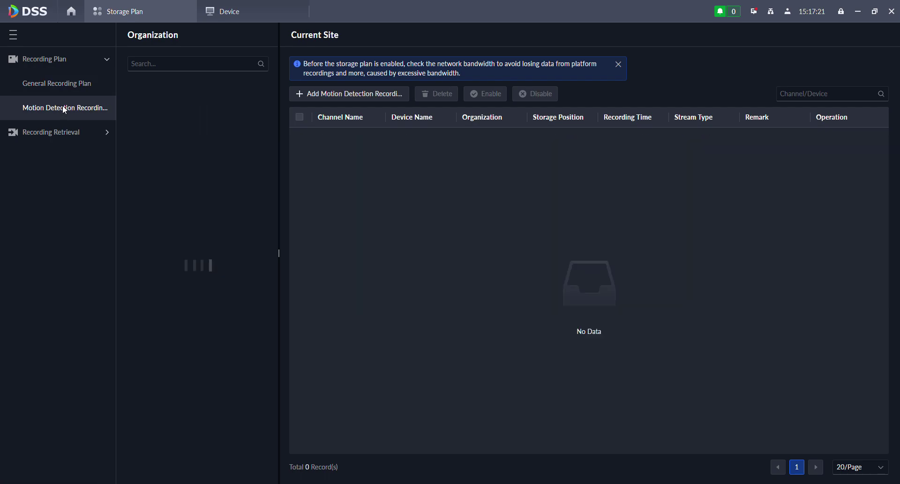
left_click(180, 171)
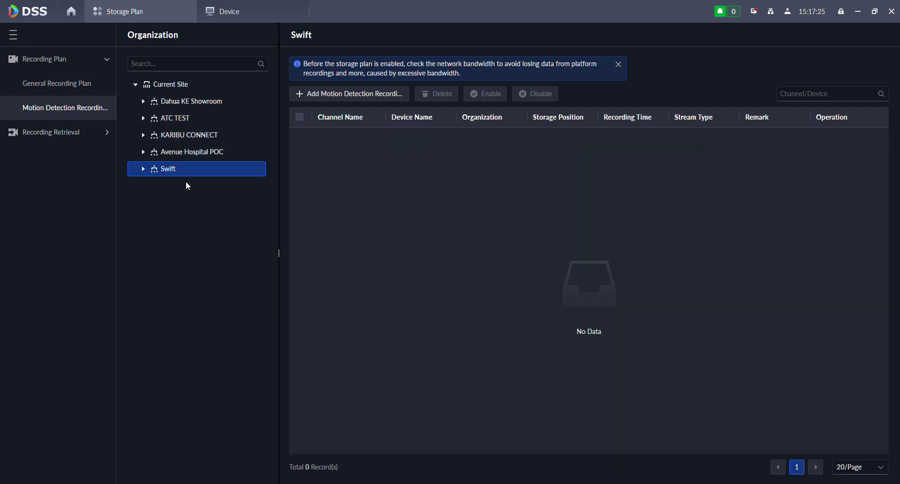
left_click(324, 96)
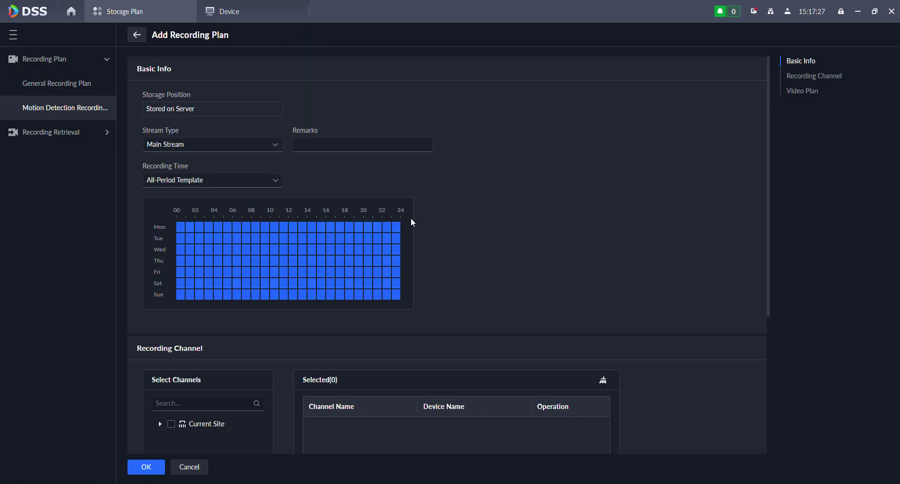
scroll(209, 308, "down", 3)
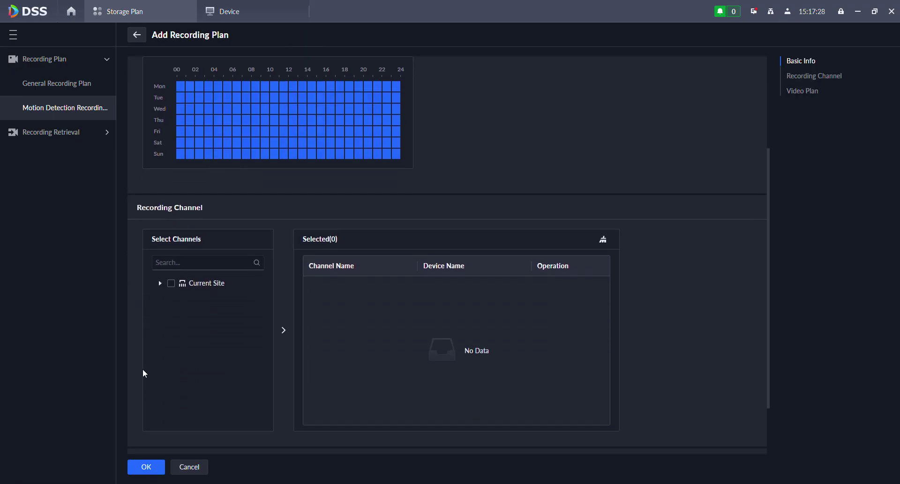
left_click(159, 282)
left_click(179, 367)
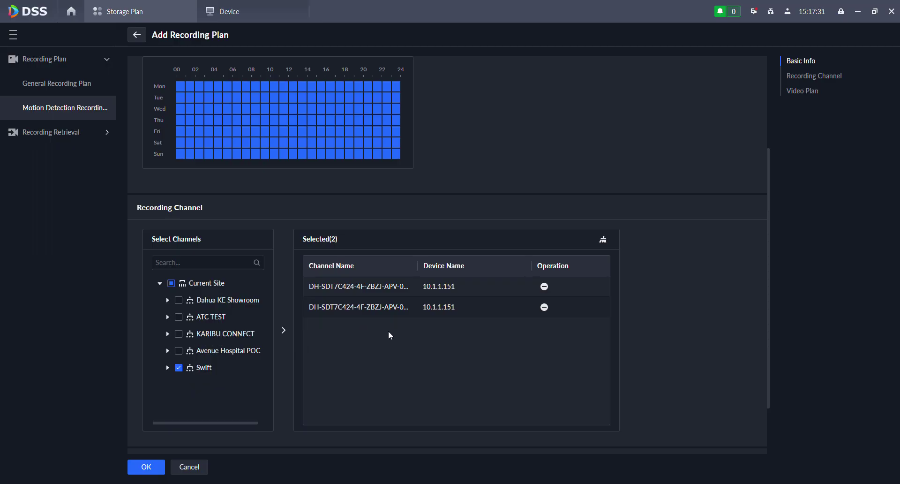
scroll(354, 342, "down", 2)
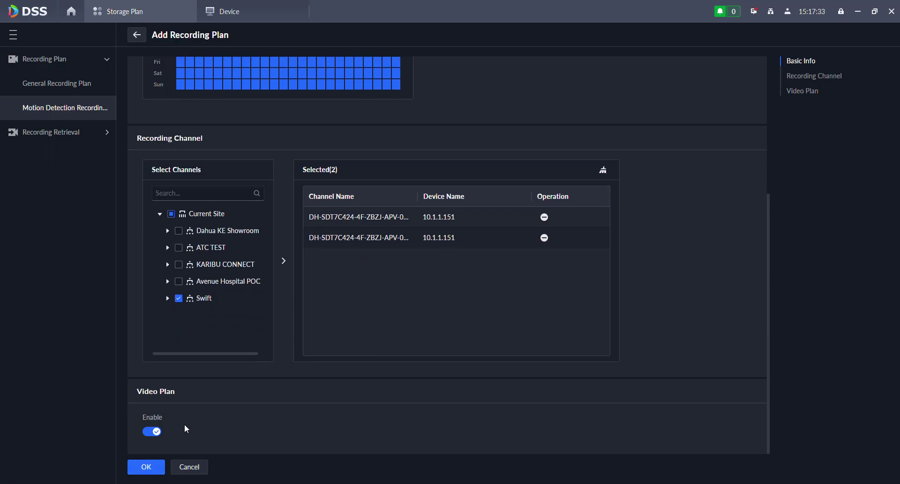
left_click(137, 472)
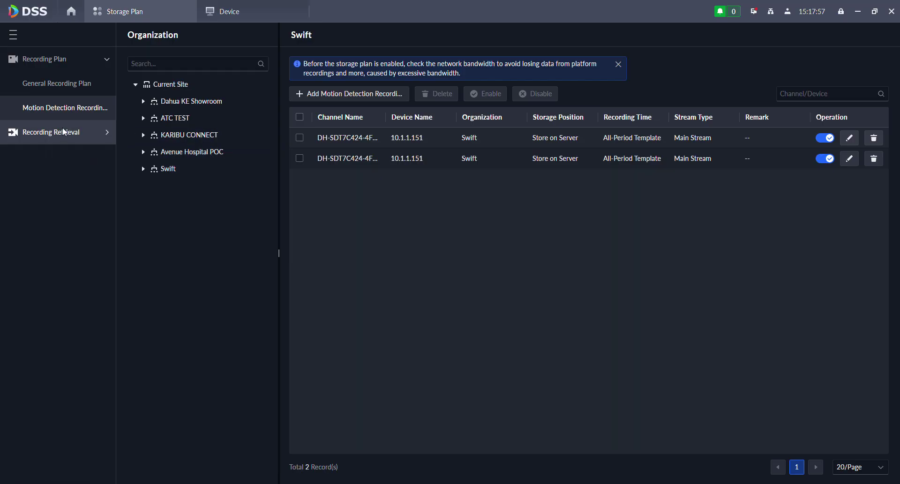
- Show the Video Retrieval plan list for the Swift site, which has 0 plans
left_click(78, 135)
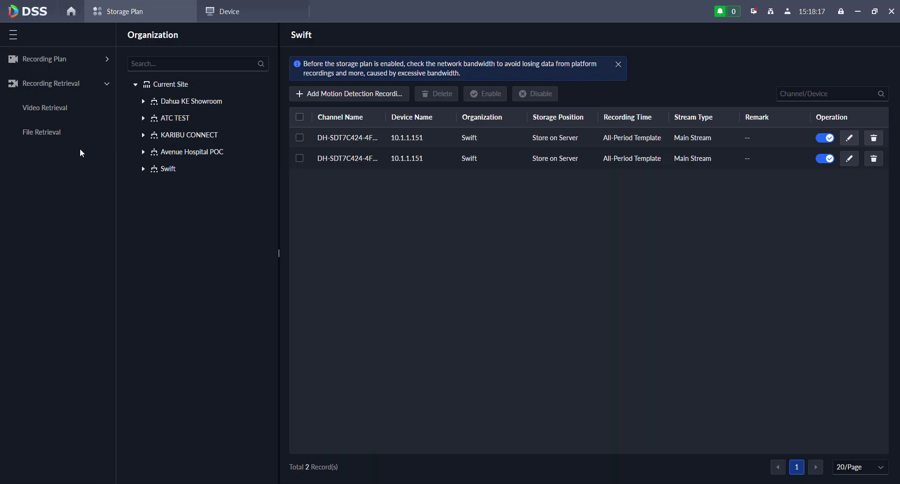
left_click(55, 109)
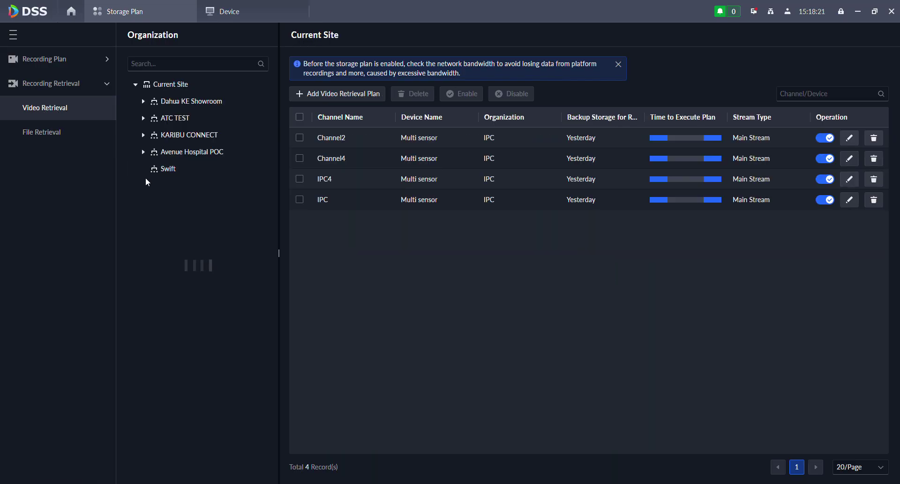
left_click(157, 170)
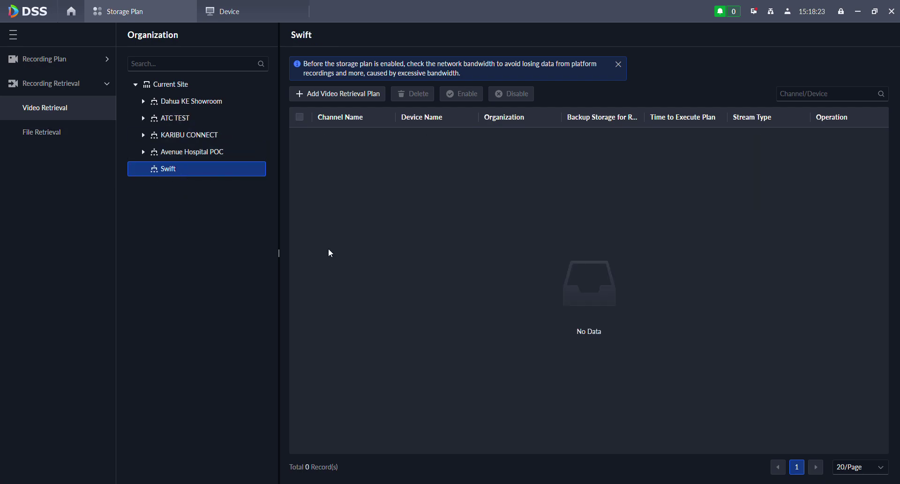
- Start a new video retrieval plan covering Swift's two camera channels
left_click(319, 93)
scroll(159, 323, "down", 1)
left_click(160, 284)
scroll(164, 314, "down", 2)
left_click(179, 298)
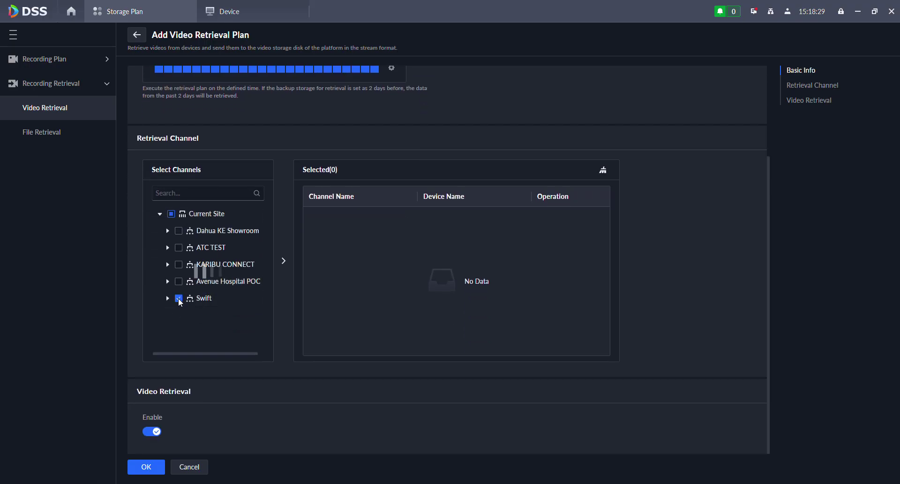
scroll(280, 342, "up", 3)
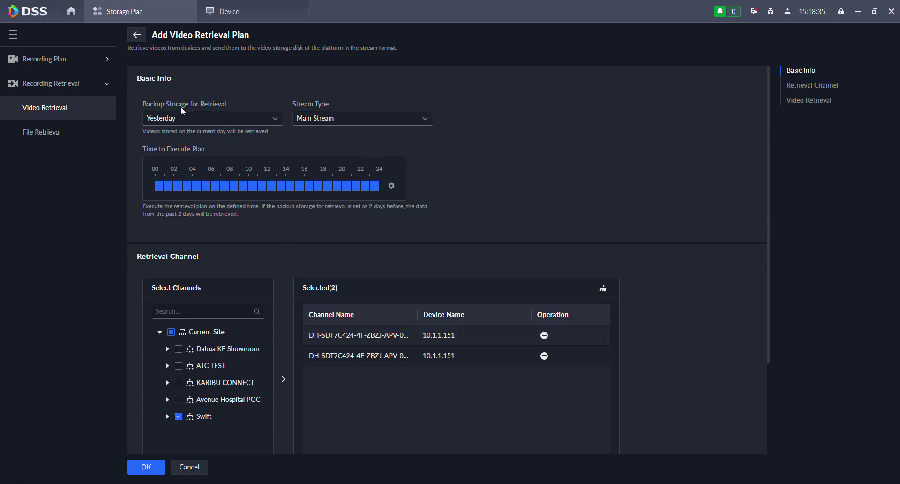
- Set backup storage for retrieval to 7 Days Before, keeping Main Stream as stream type
left_click(212, 118)
left_click(532, 140)
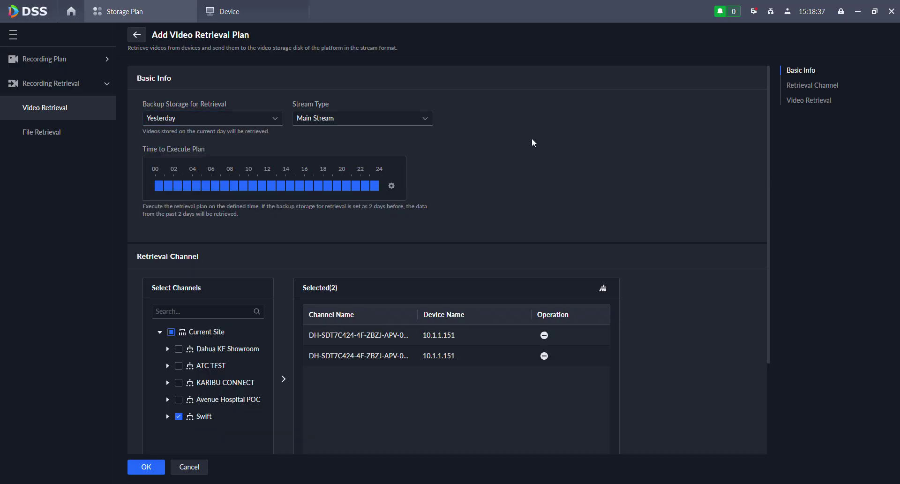
left_click(231, 122)
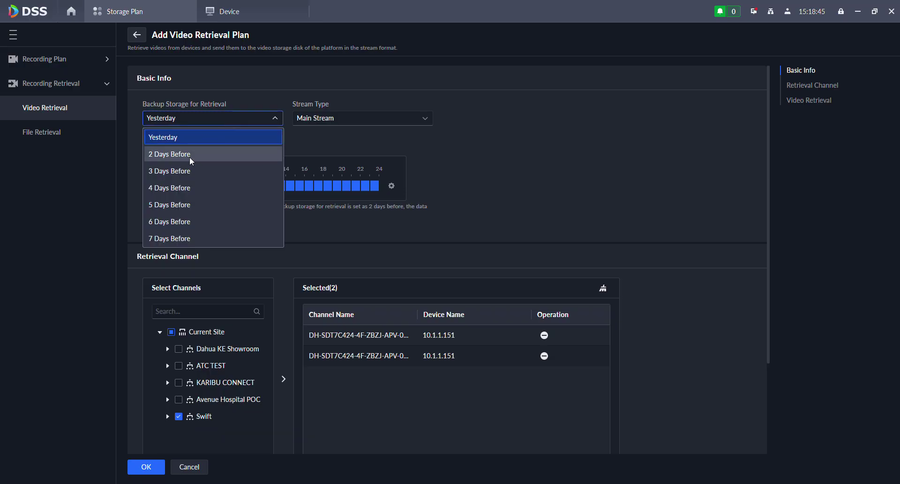
left_click(189, 156)
left_click(198, 119)
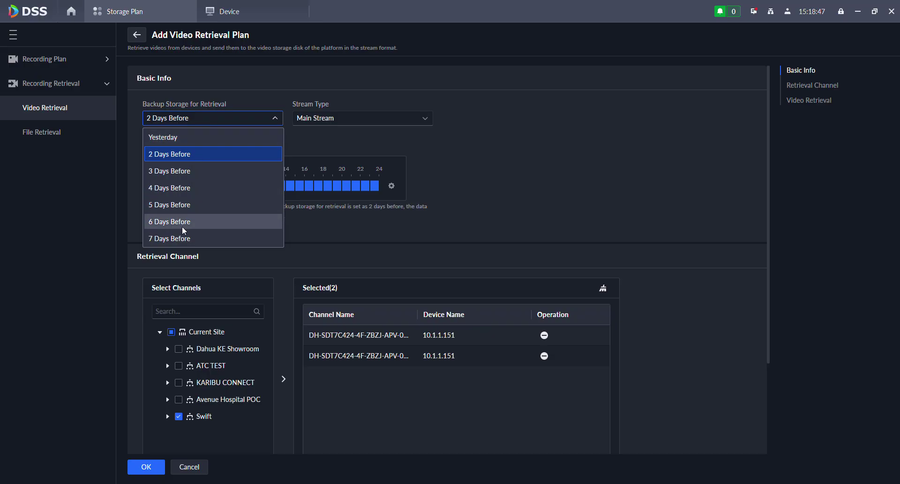
left_click(176, 239)
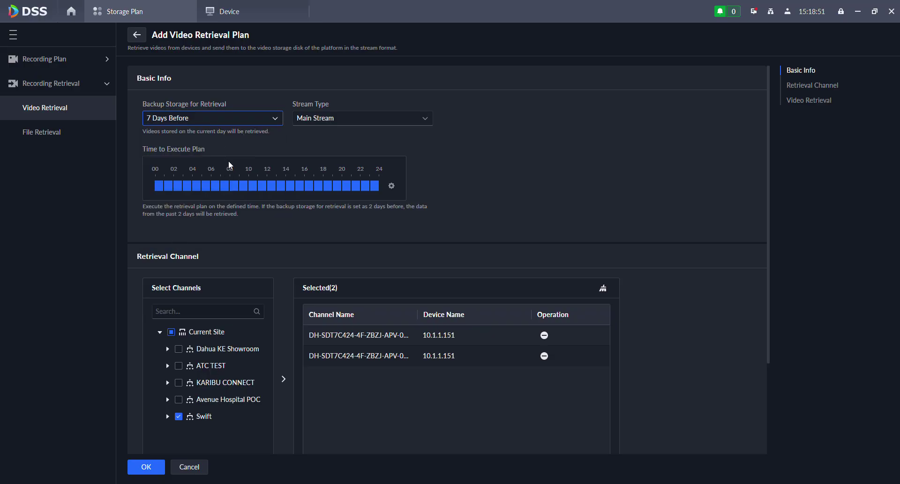
left_click(327, 121)
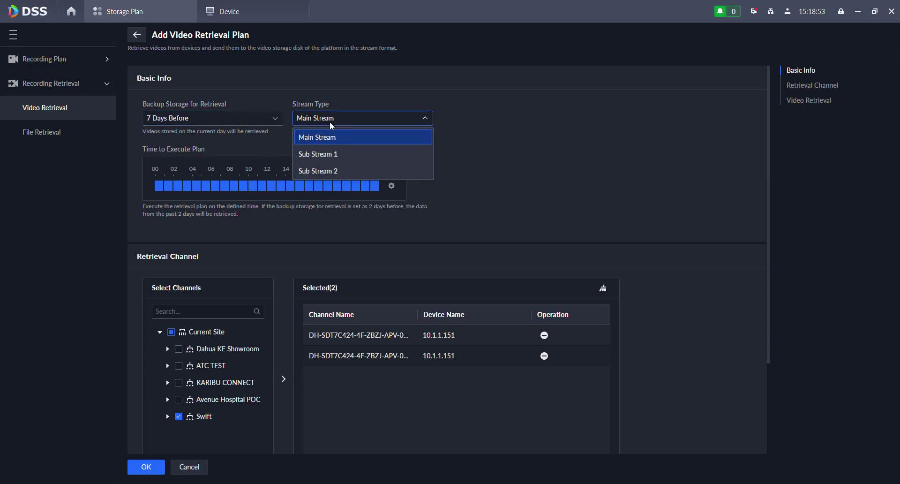
left_click(572, 136)
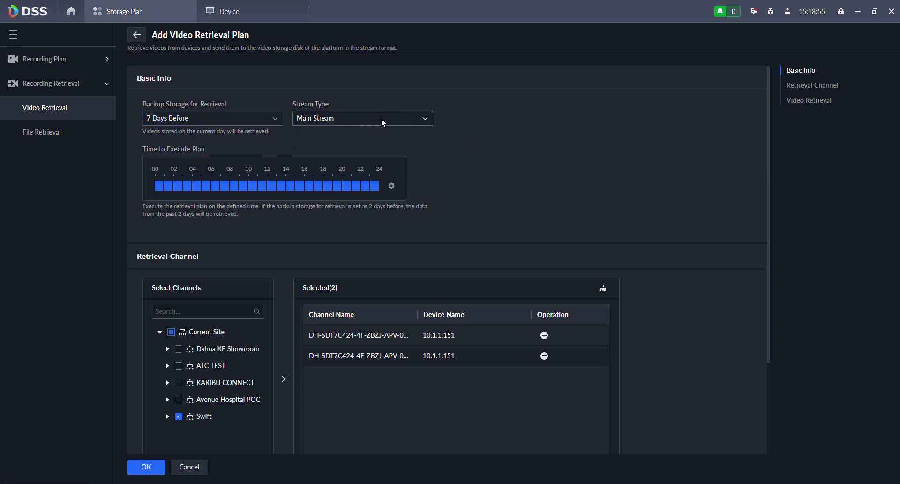
left_click(357, 124)
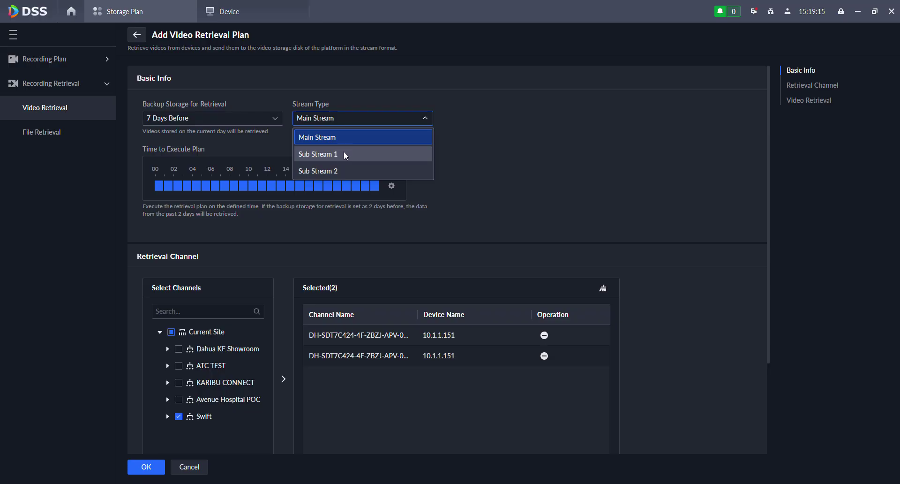
left_click(566, 155)
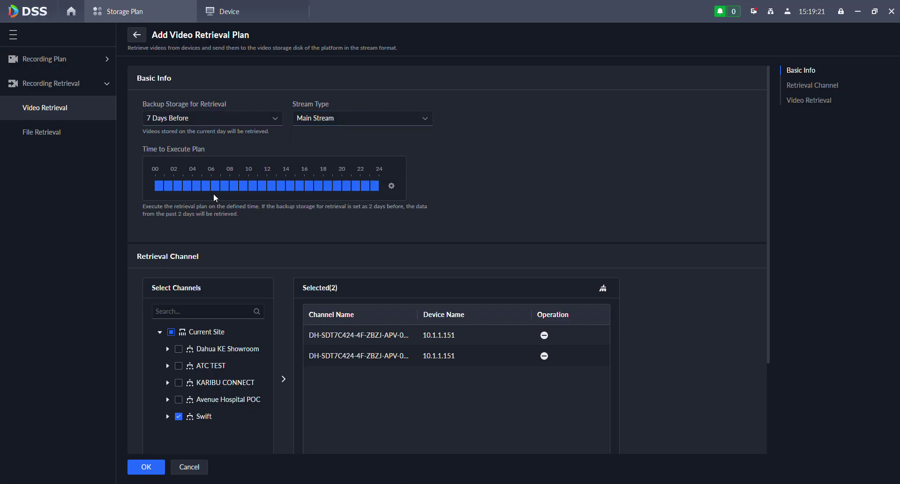
- Limit execution to 00:00–06:00 and 18:00–23:59:59 by erasing daytime blocks, then save the plan
left_click_drag(215, 187, 321, 187)
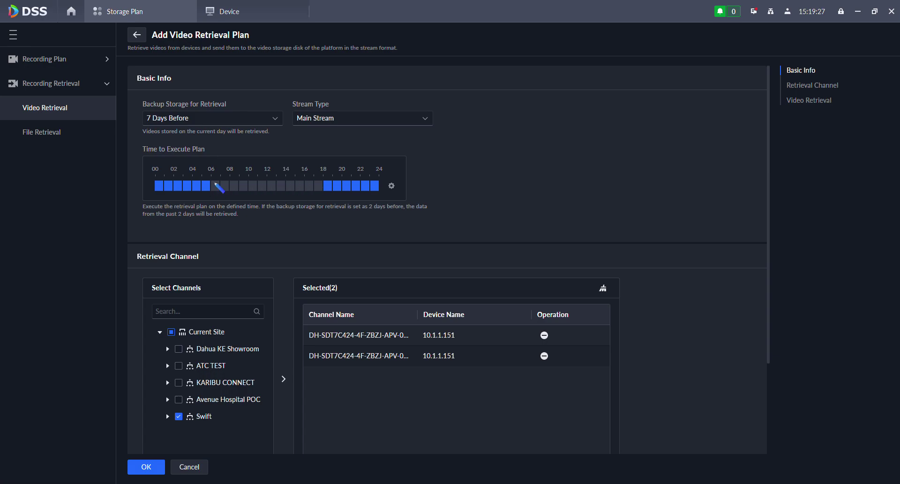
left_click(391, 186)
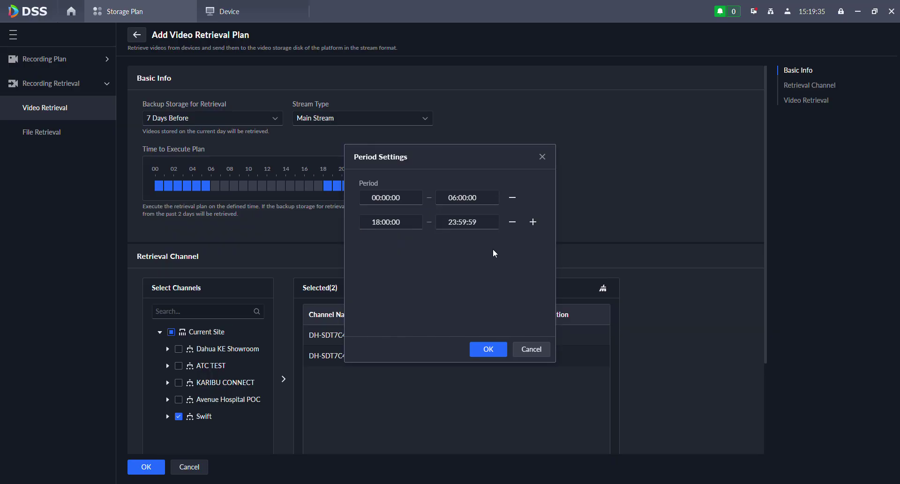
left_click(530, 349)
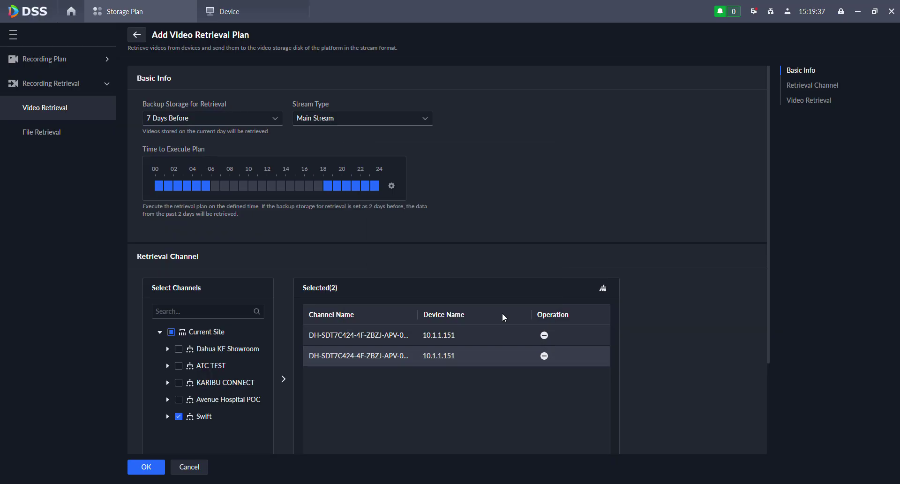
scroll(738, 190, "down", 3)
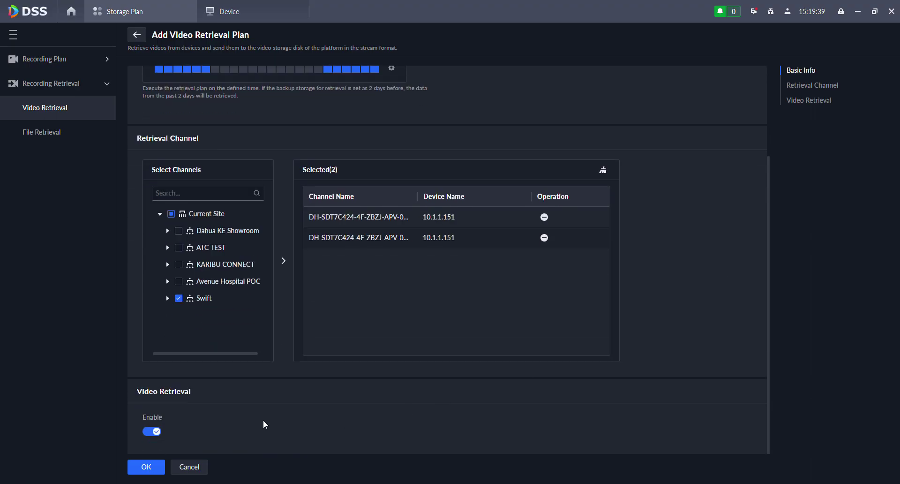
left_click(143, 468)
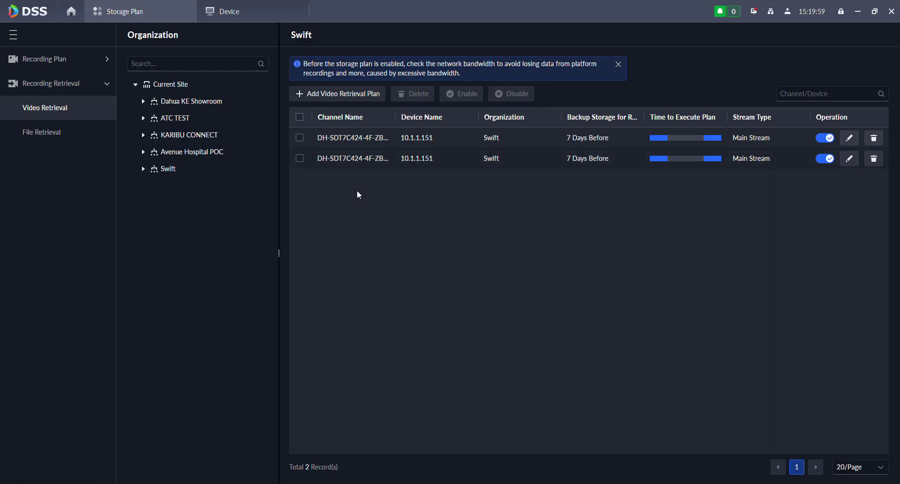
- Widen the Channel Name column to read full names, then return to the Home dashboard
left_click_drag(414, 118, 469, 118)
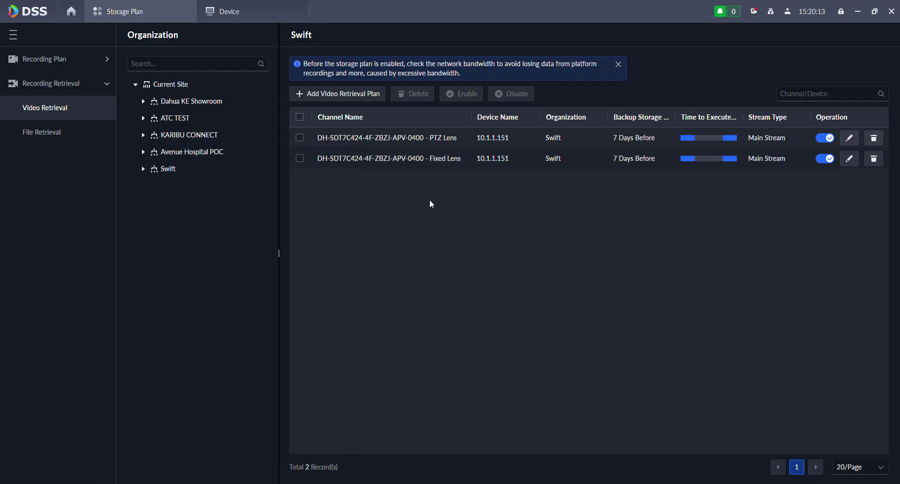
left_click(128, 136)
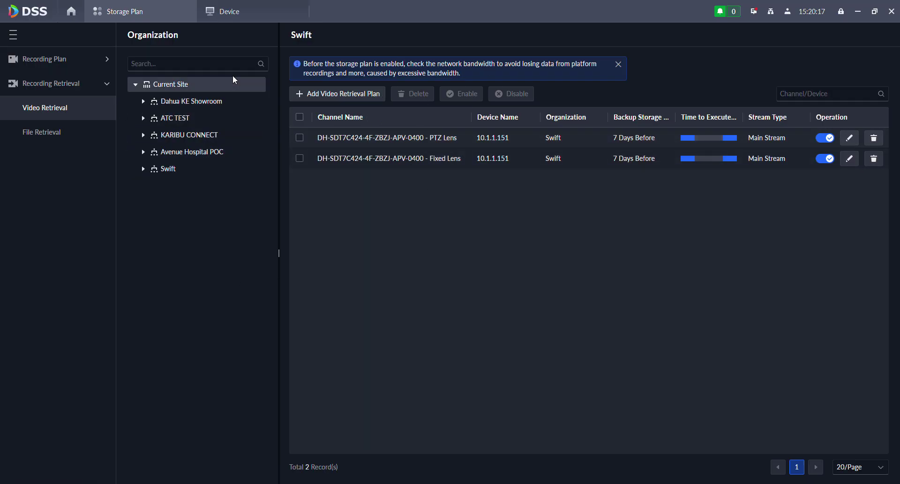
left_click(72, 15)
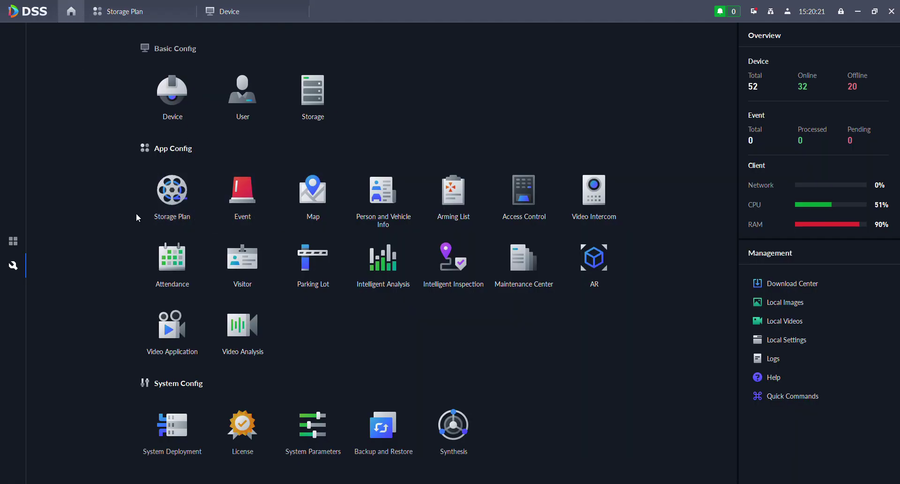
- Open Device Config for Swift's first camera channel in device management
left_click(160, 123)
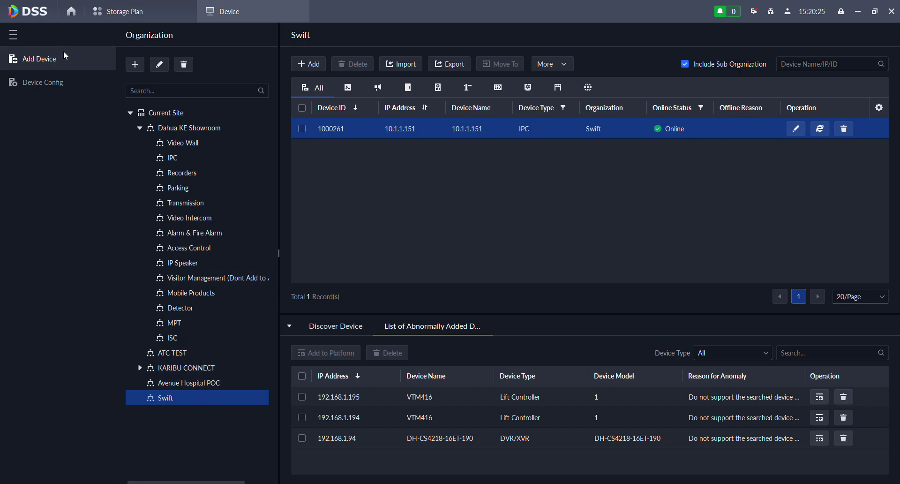
left_click(58, 84)
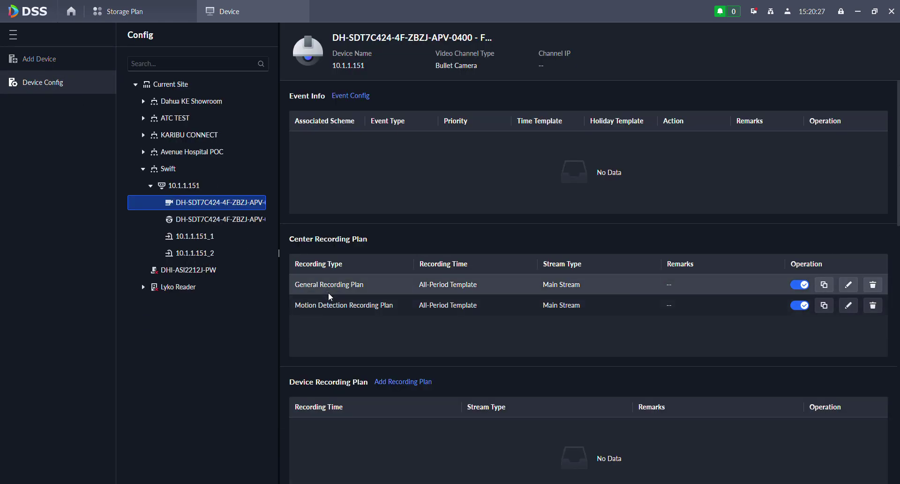
scroll(480, 283, "down", 4)
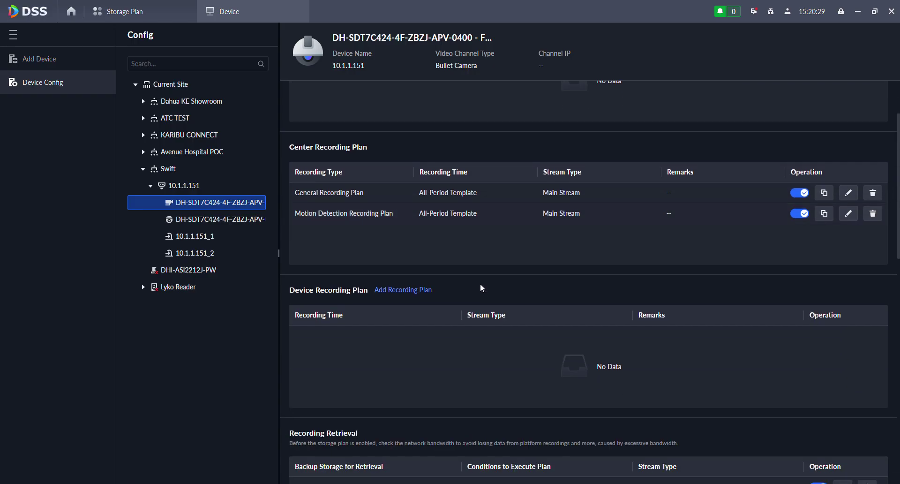
scroll(392, 251, "down", 3)
scroll(372, 305, "down", 5)
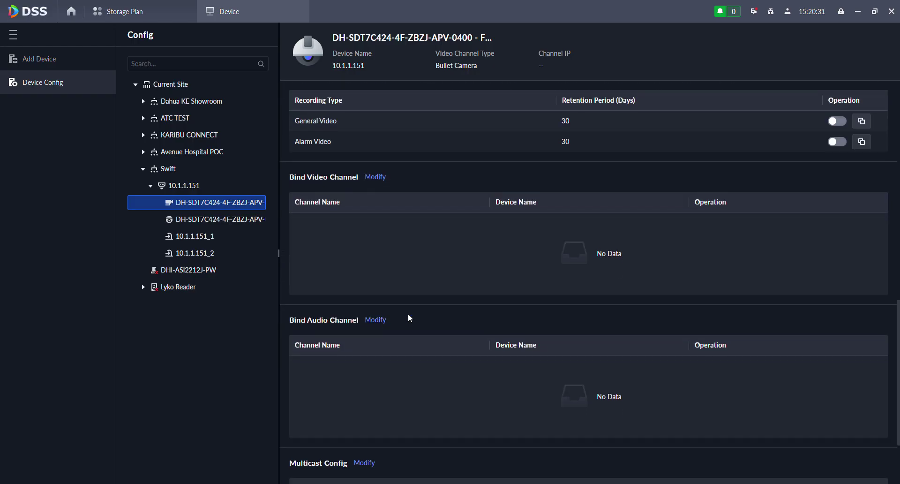
scroll(630, 261, "up", 2)
scroll(619, 253, "down", 3)
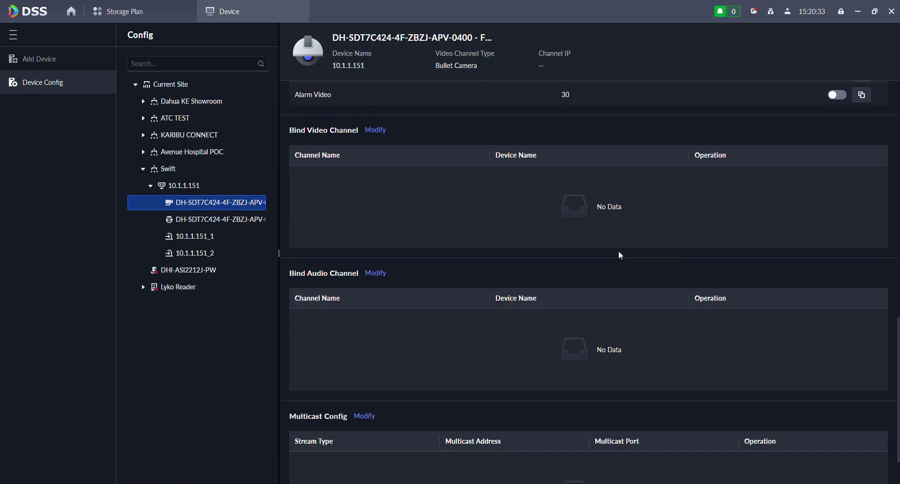
scroll(679, 248, "up", 5)
- Set General Video central storage retention to 60 days and save
left_click(579, 258)
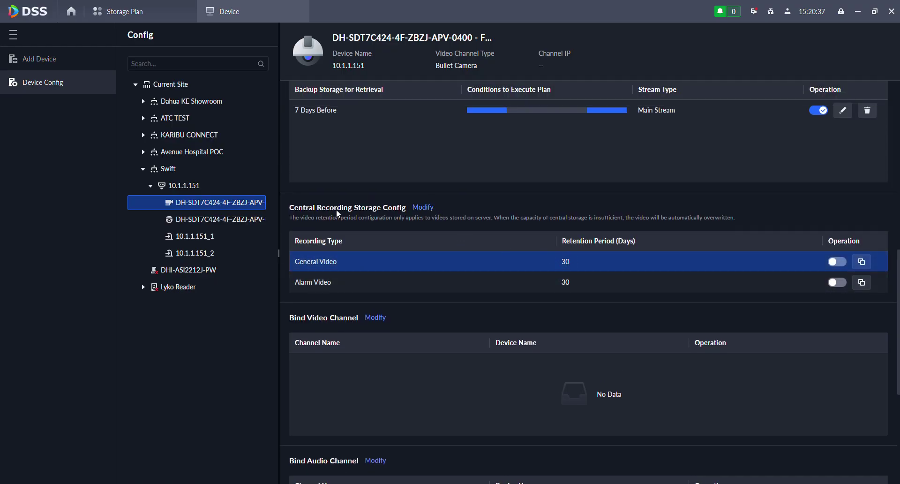
left_click(424, 207)
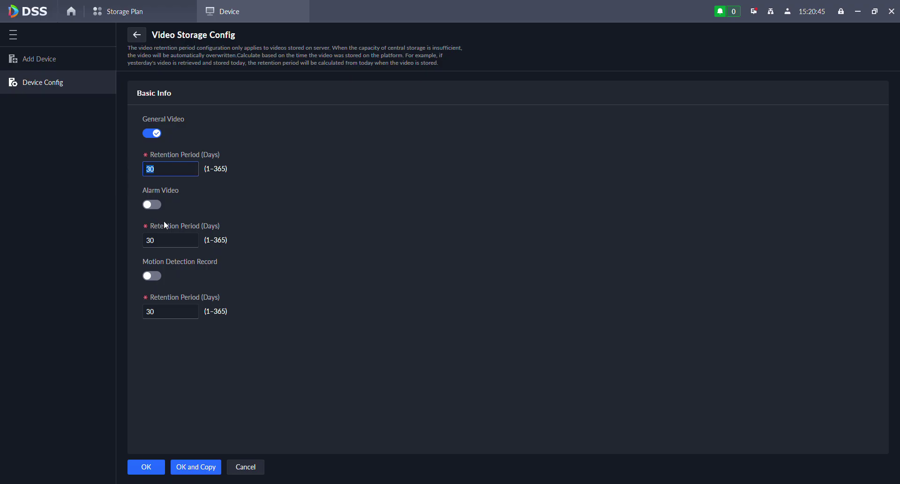
type("60")
left_click(152, 466)
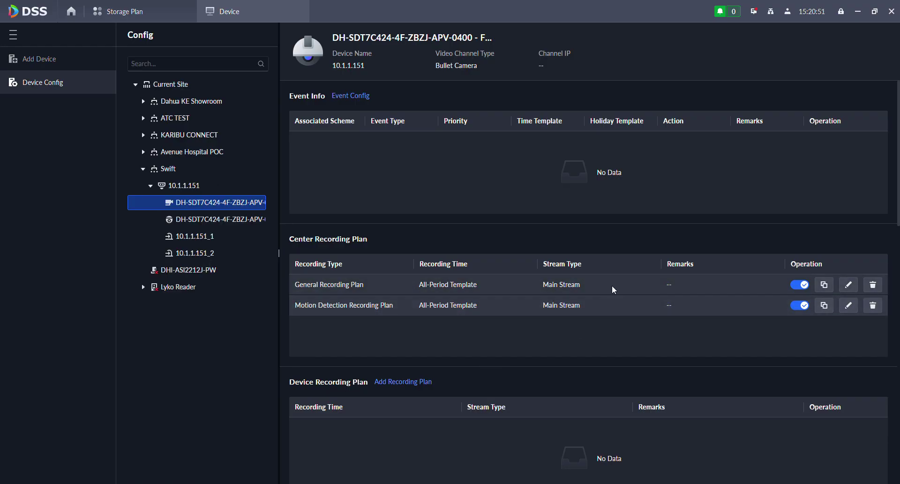
scroll(585, 303, "down", 8)
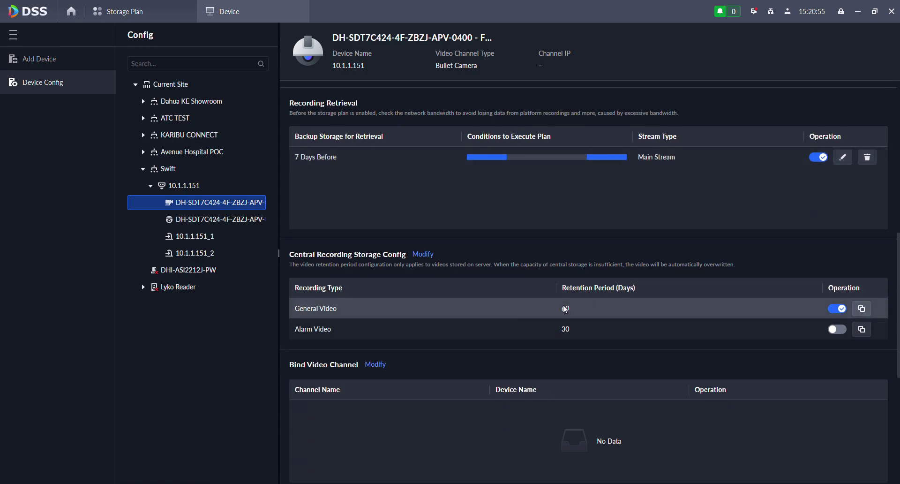
scroll(609, 324, "down", 3)
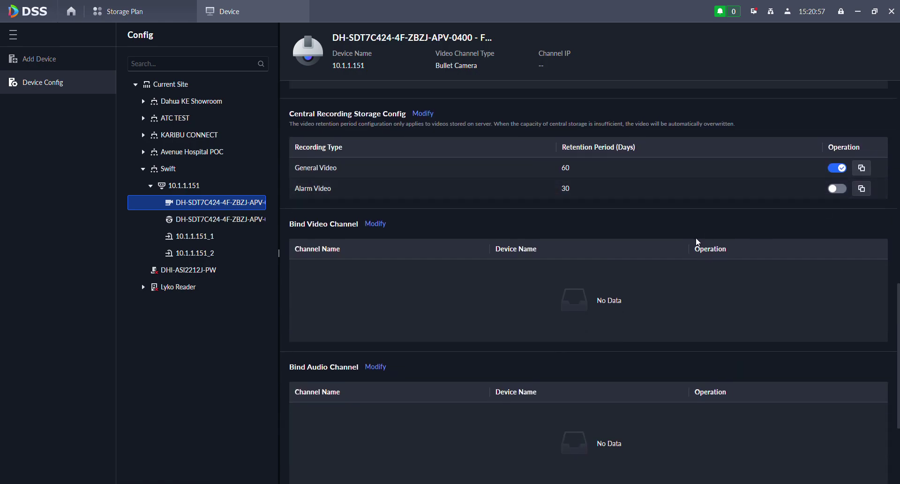
scroll(373, 230, "down", 2)
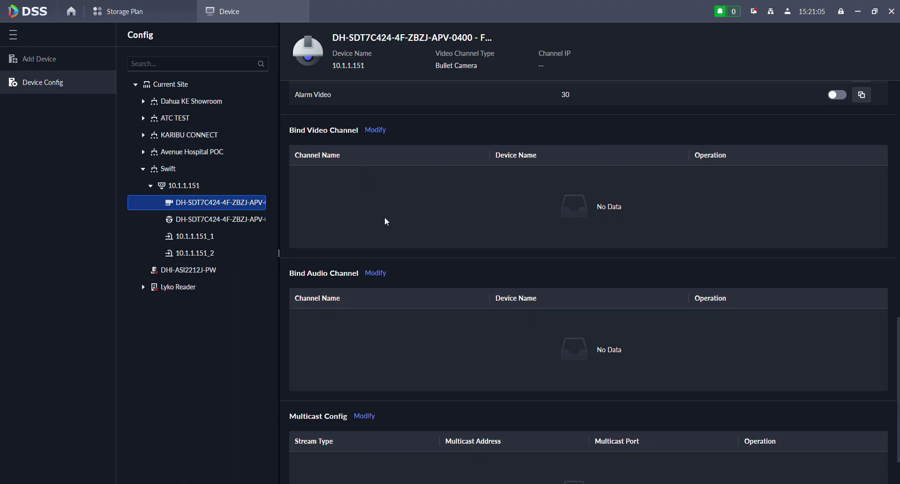
scroll(392, 211, "up", 7)
scroll(404, 201, "up", 6)
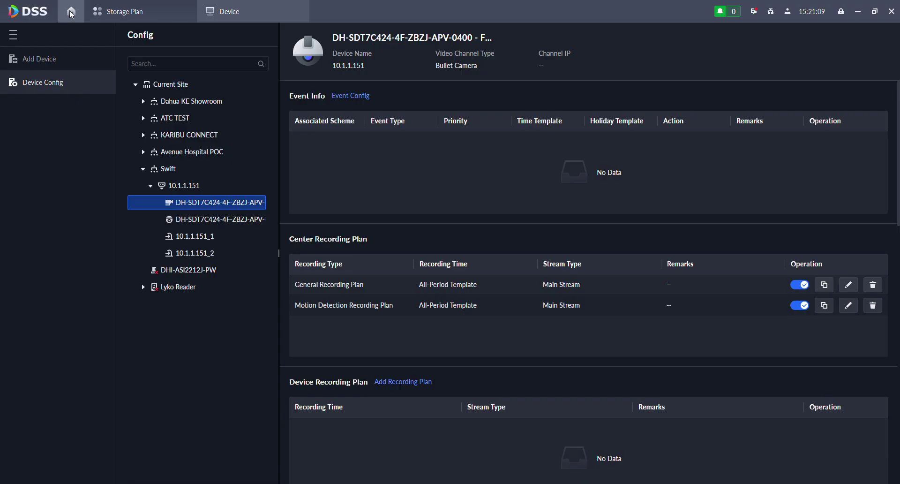
left_click(70, 11)
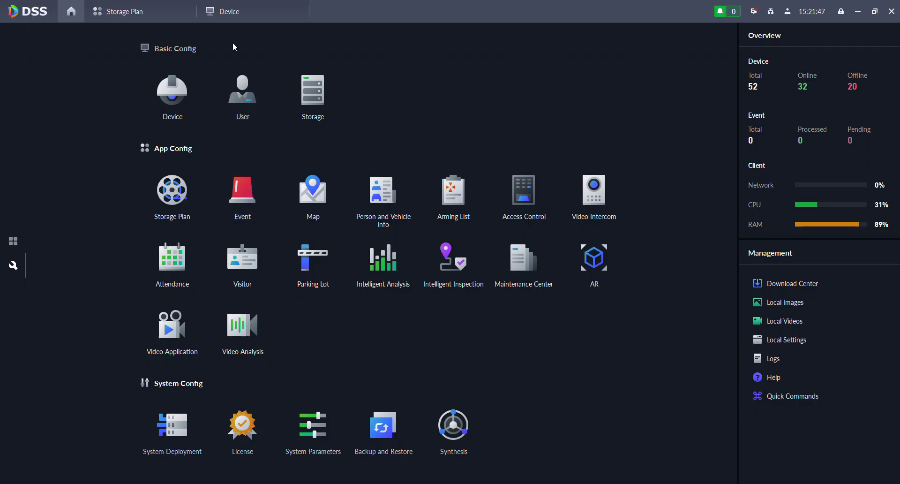
left_click(229, 13)
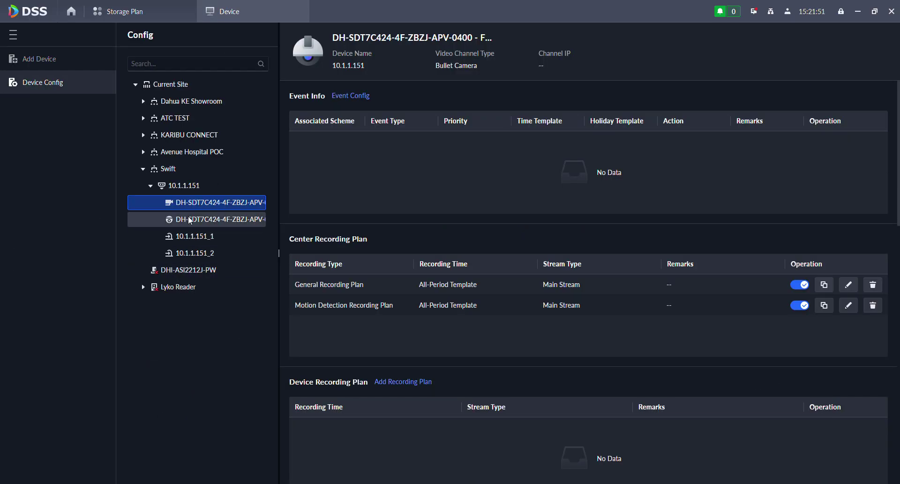
scroll(596, 232, "down", 8)
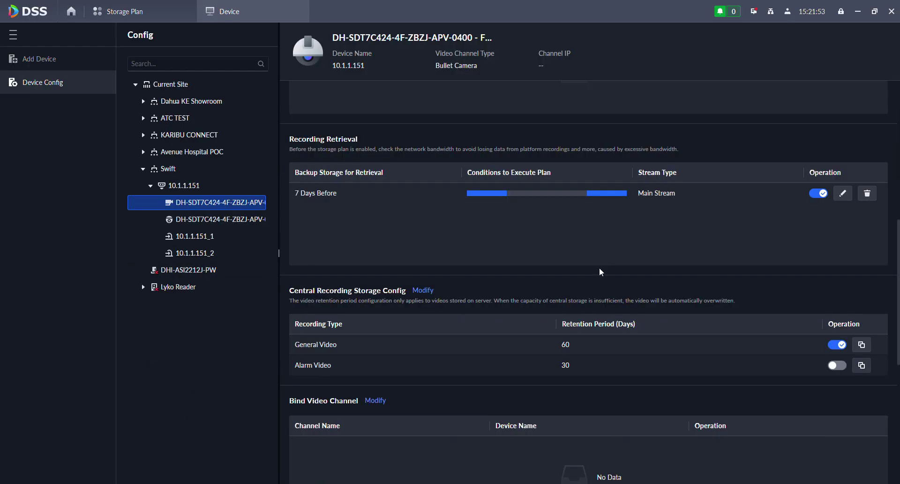
scroll(602, 275, "down", 5)
scroll(607, 277, "up", 5)
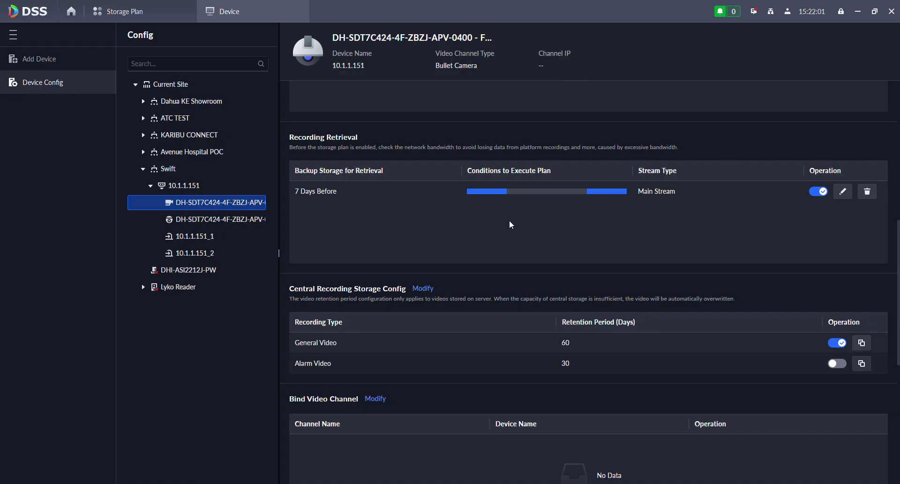
mouse_move(477, 187)
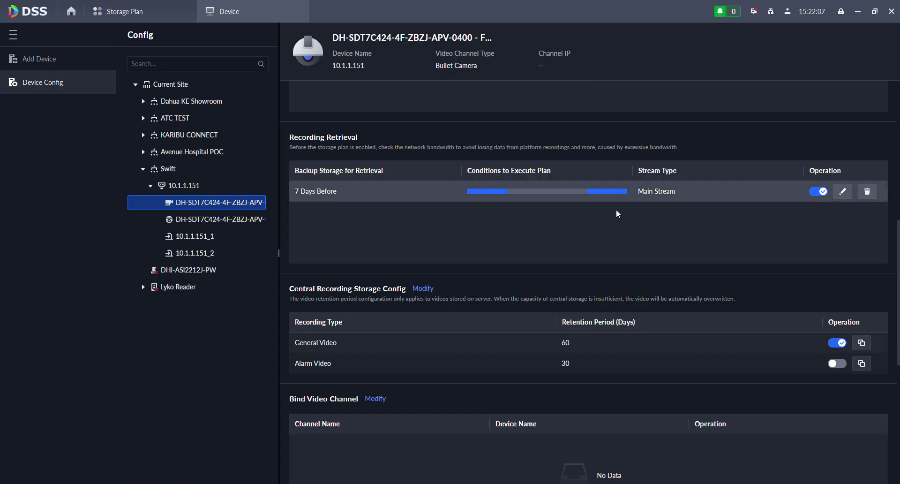
scroll(511, 286, "down", 2)
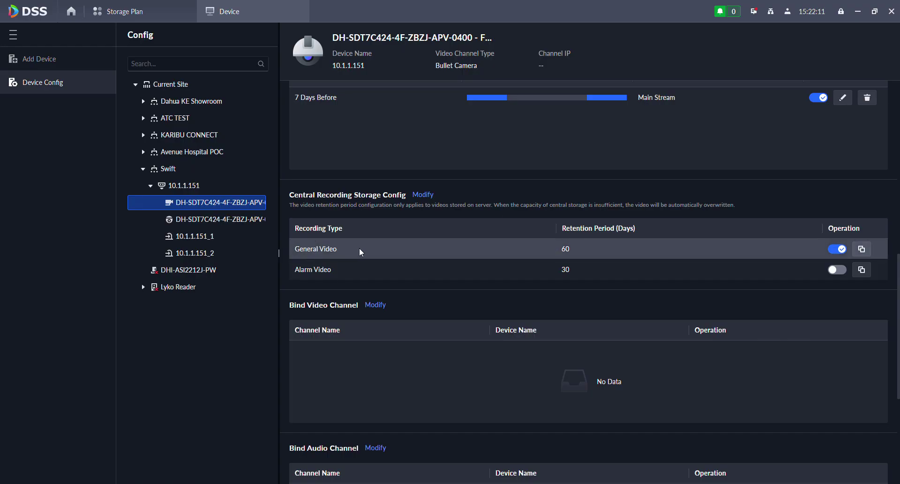
- Switch on Motion Detection Record retention with a 90-day period and save
left_click(423, 195)
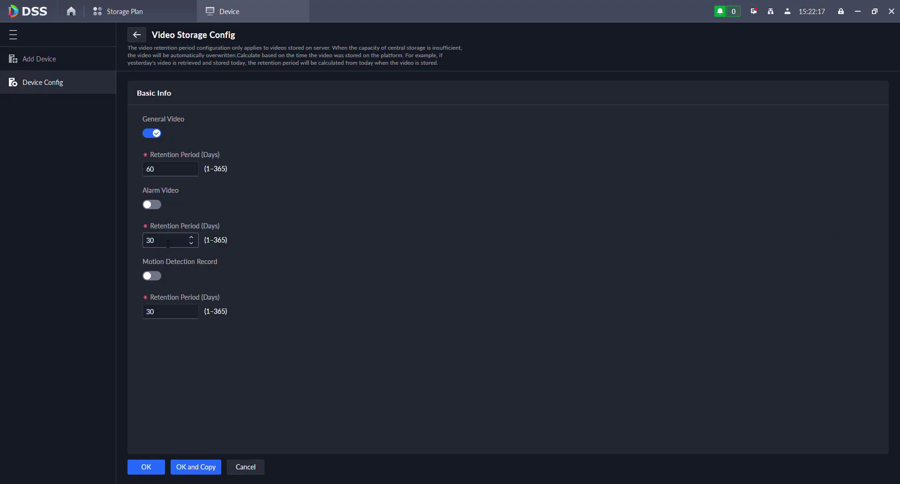
left_click_drag(155, 239, 136, 233)
left_click(155, 276)
left_click_drag(154, 312, 87, 302)
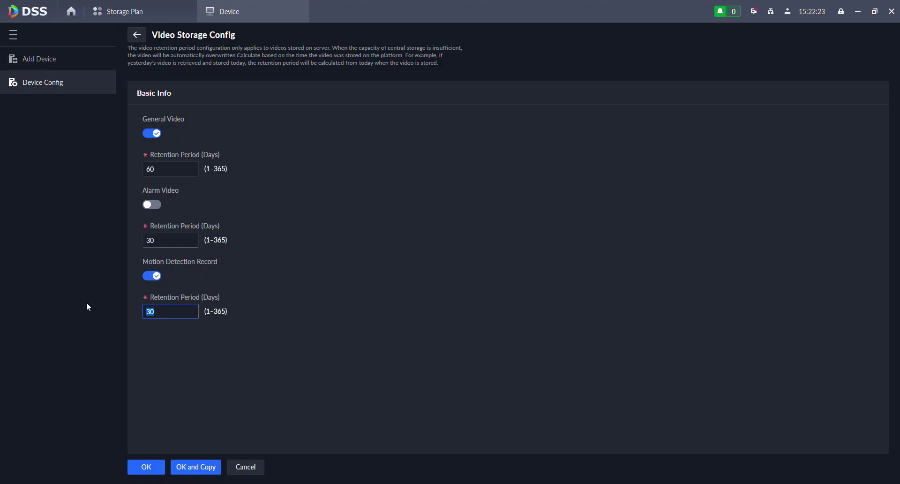
type("90")
left_click(216, 444)
left_click(150, 468)
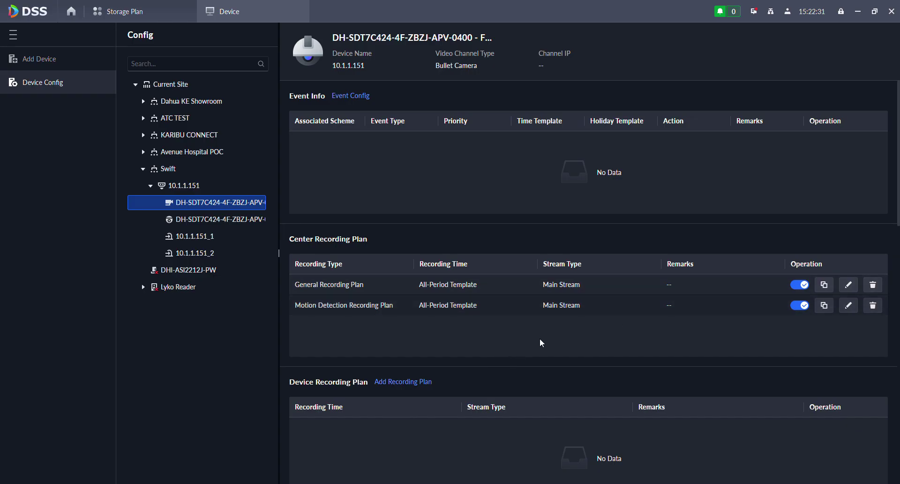
- Add a device recording plan on the All-Period Template and review the channel's recording plans
scroll(519, 338, "down", 3)
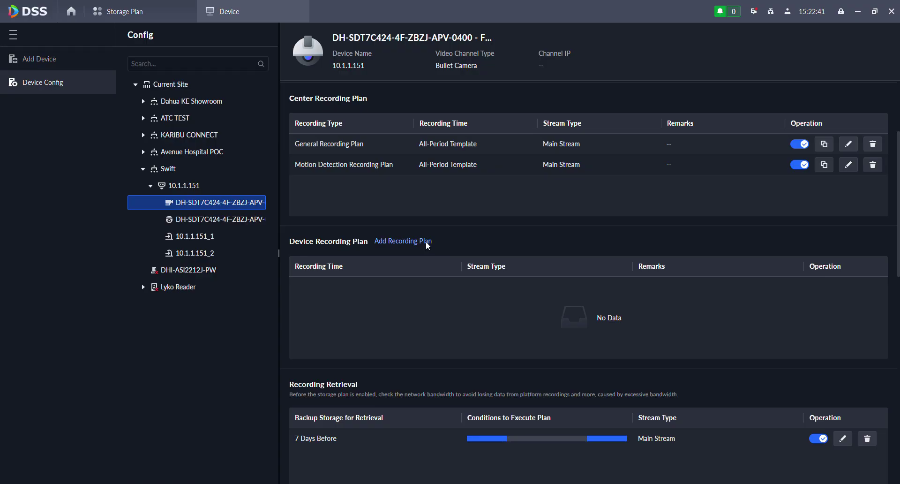
left_click(412, 240)
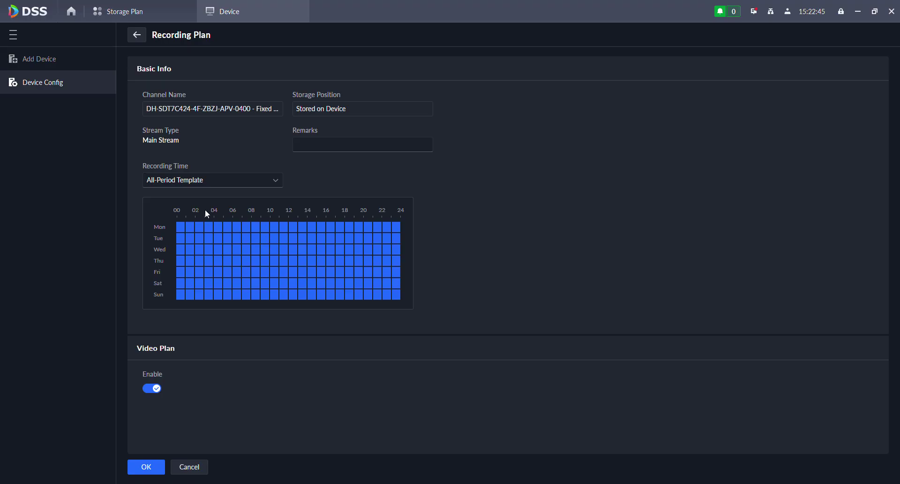
left_click(205, 179)
left_click(591, 203)
left_click(147, 464)
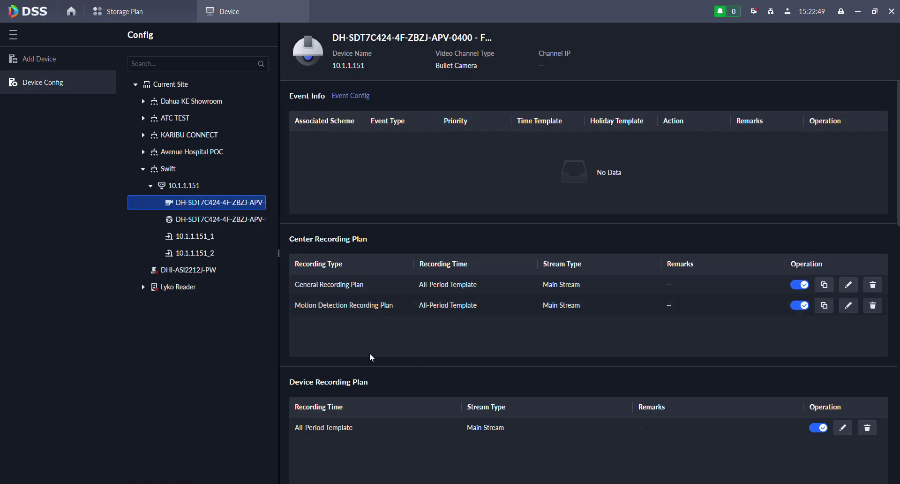
scroll(451, 333, "down", 1)
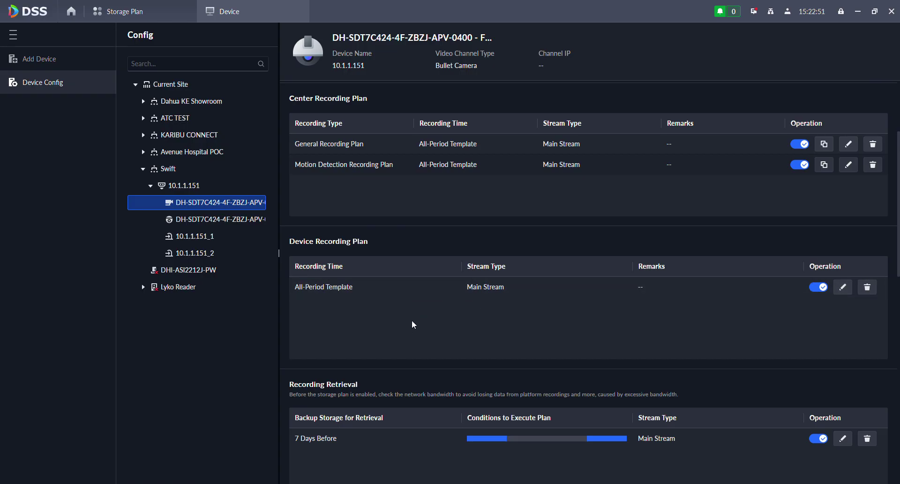
scroll(629, 302, "up", 1)
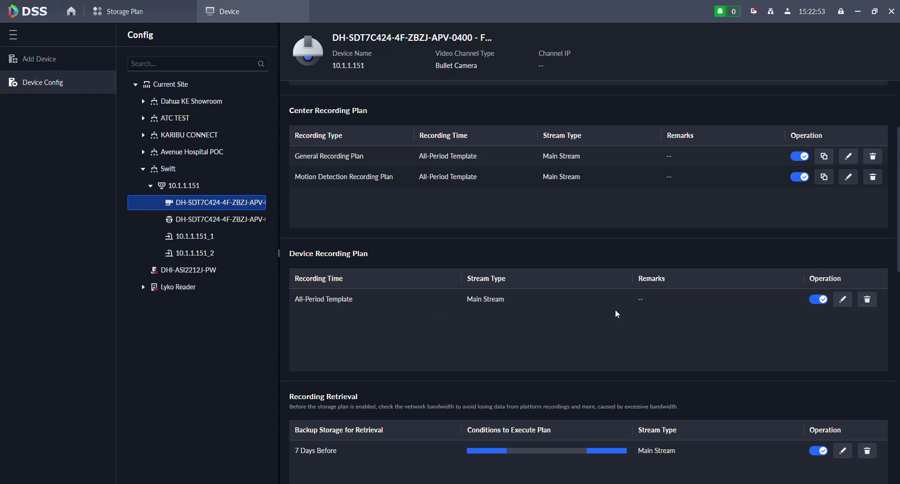
scroll(539, 286, "down", 3)
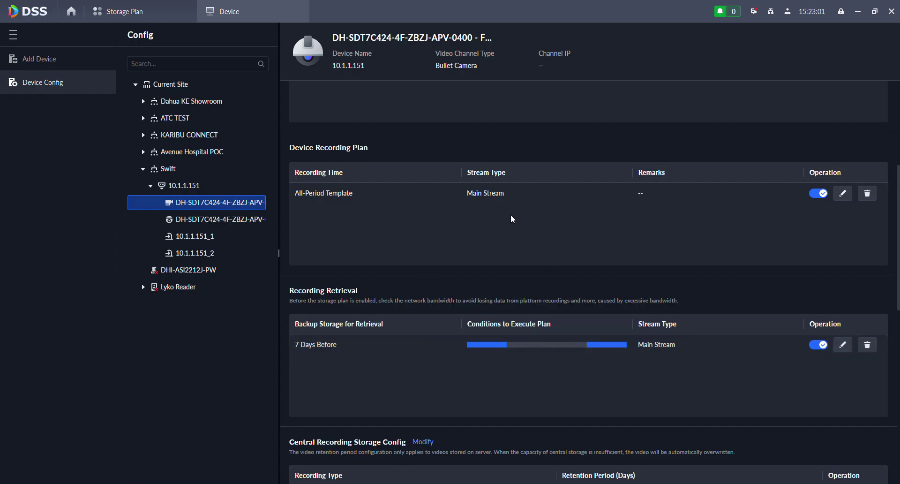
scroll(487, 246, "up", 3)
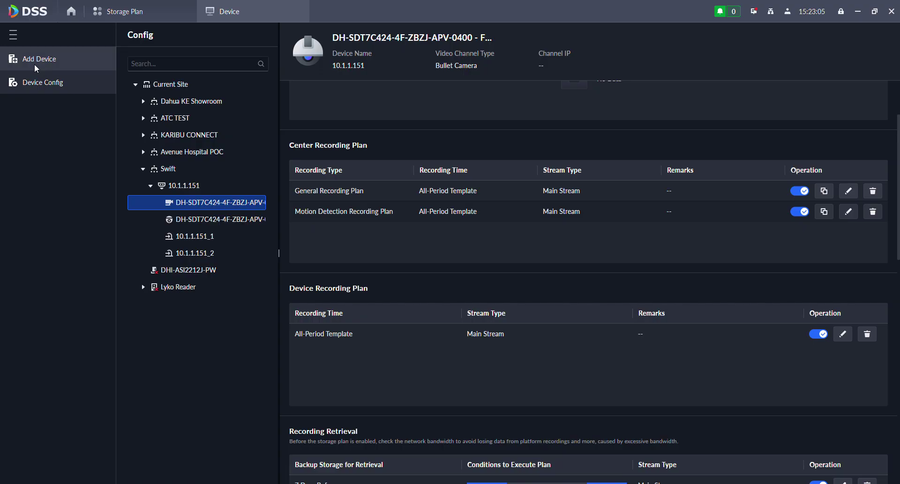
- Extend the Fixed Lens video retrieval plan to run the full 00–24 day, then go Home
left_click(127, 13)
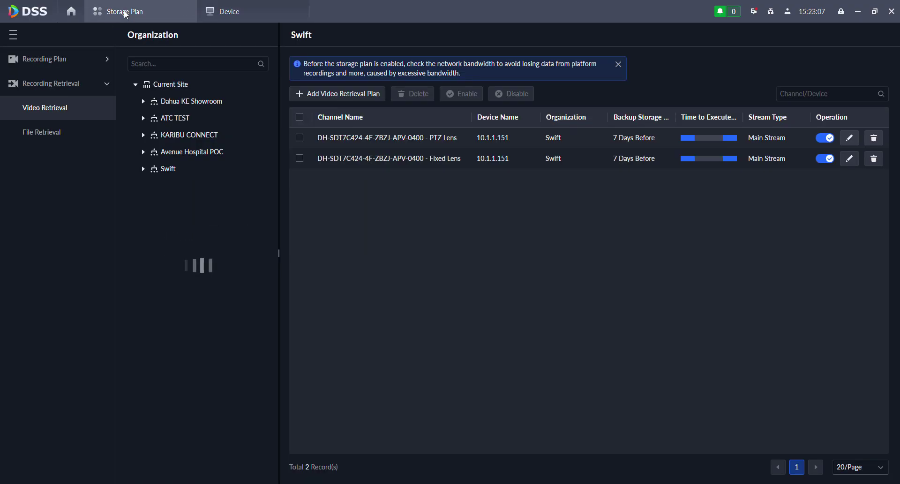
left_click(59, 63)
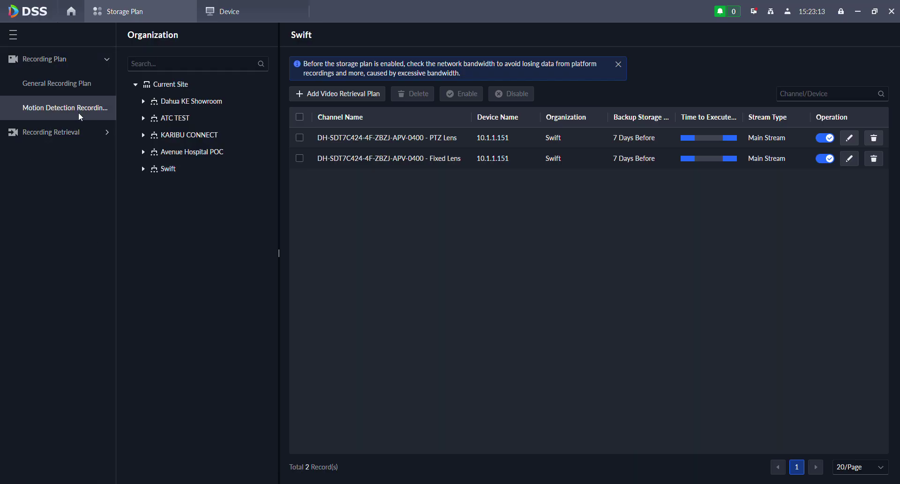
left_click(63, 134)
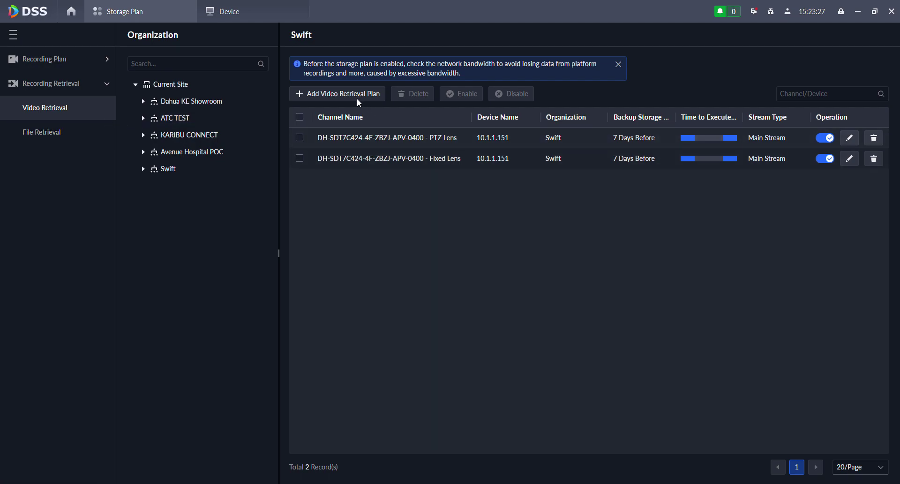
left_click(850, 158)
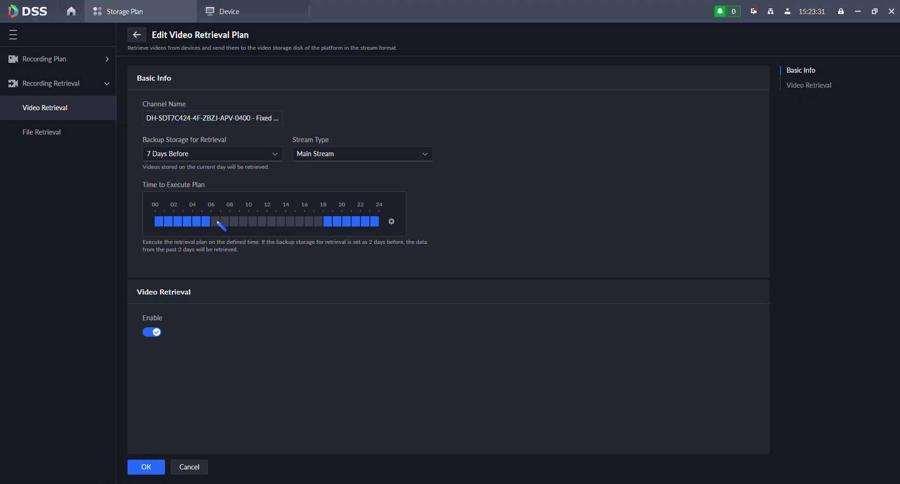
left_click_drag(220, 223, 326, 230)
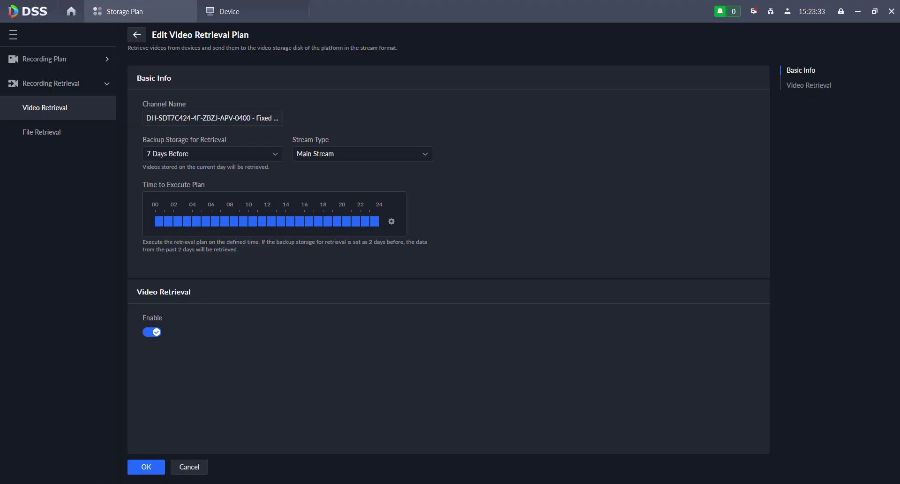
left_click(149, 466)
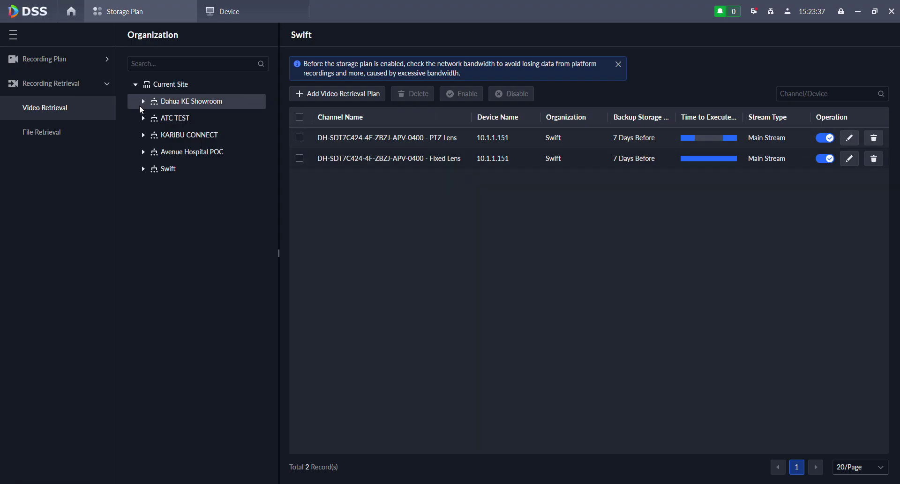
left_click(71, 9)
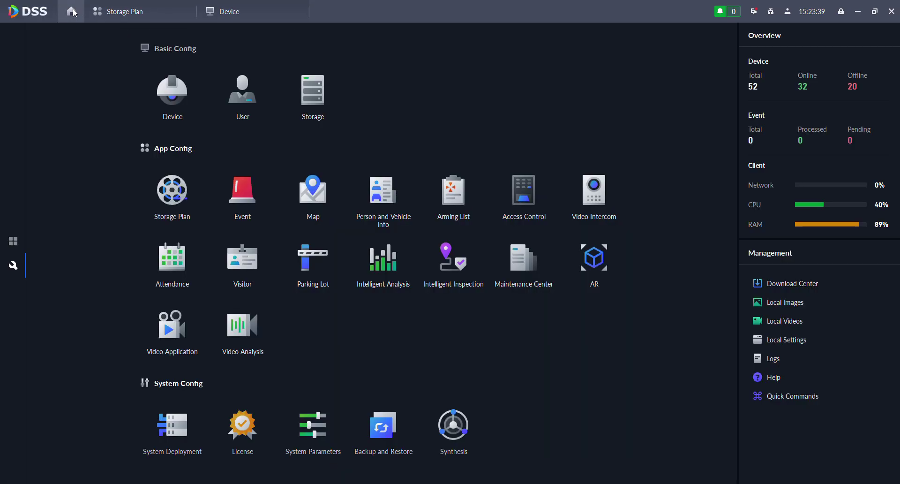
- Show both Swift cameras of device 10.1.1.151 live in Monitoring Center windows 1 and 2
left_click(13, 249)
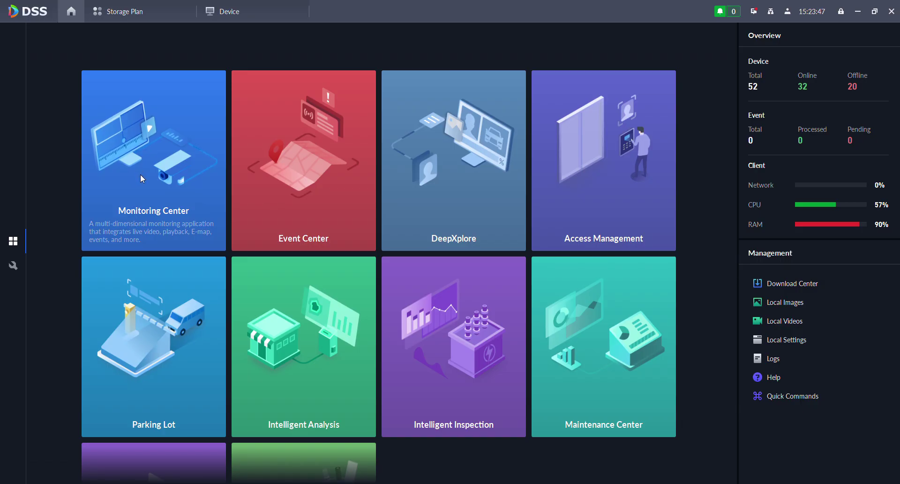
left_click(177, 226)
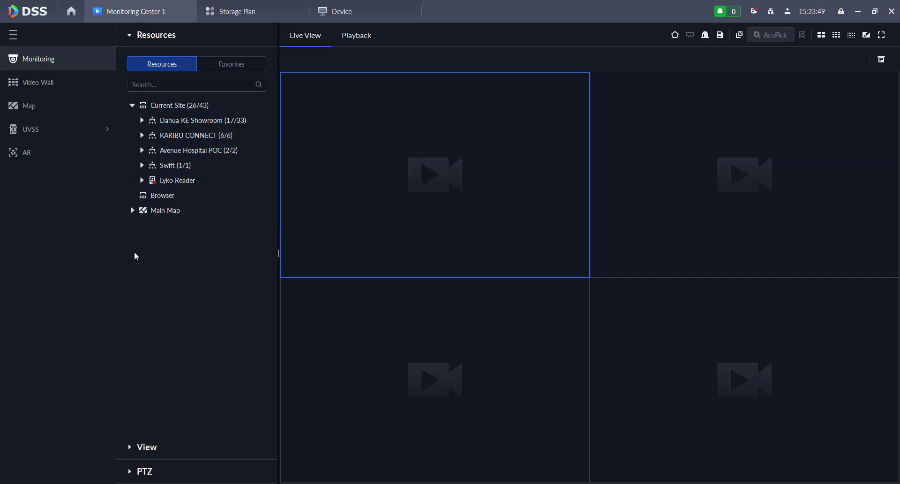
left_click(143, 166)
left_click(151, 181)
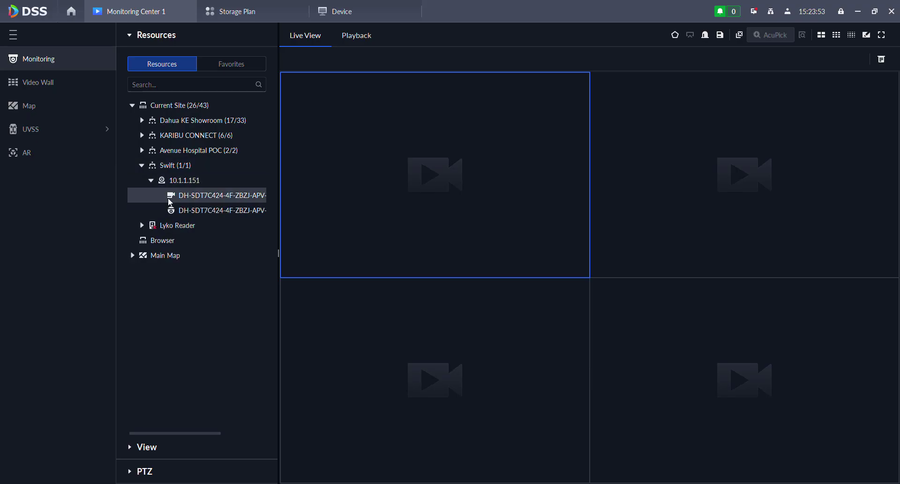
left_click_drag(381, 159, 381, 159)
left_click_drag(220, 210, 745, 203)
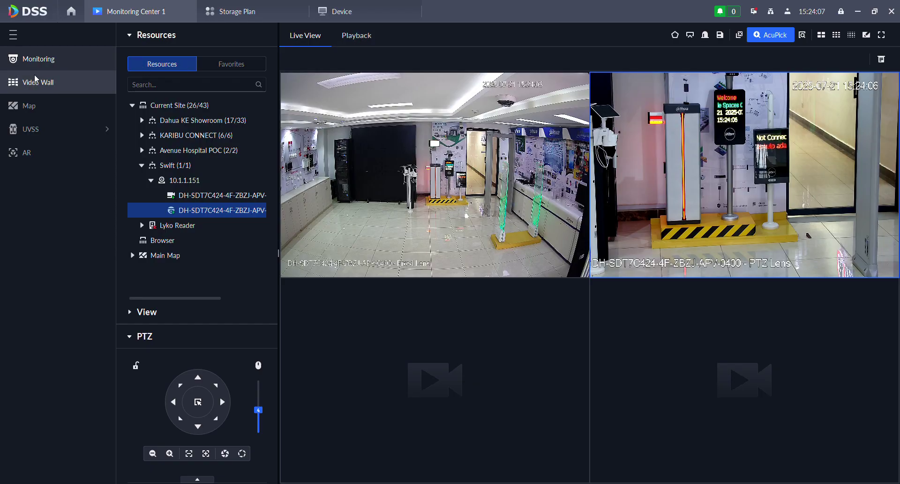
- Play back both cameras from about 15:17:40, pause, and open the Download Center
left_click(10, 34)
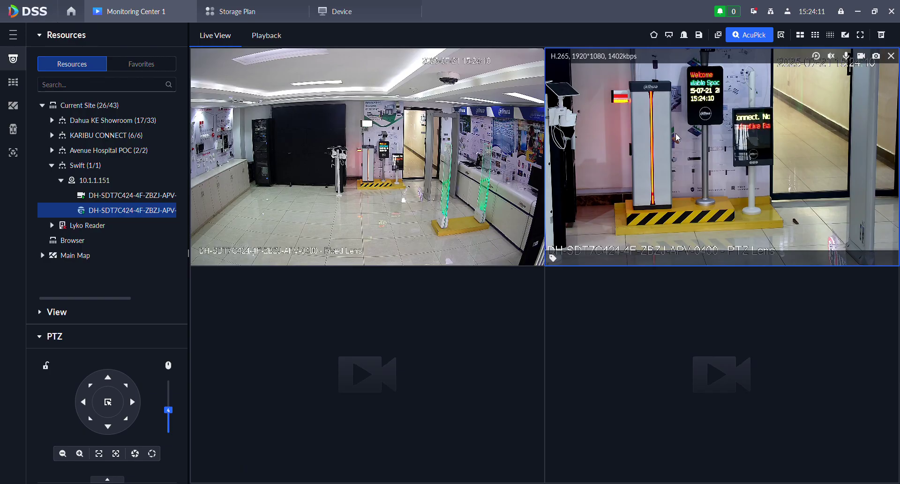
left_click(267, 37)
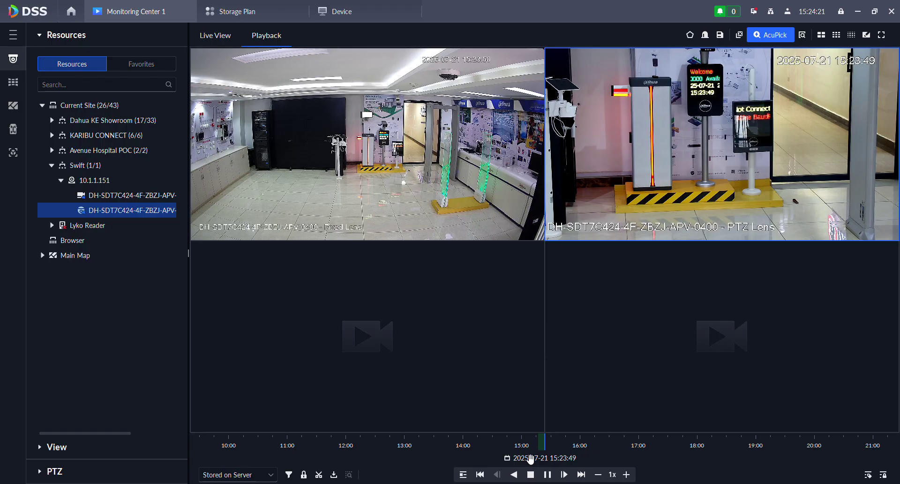
scroll(548, 448, "up", 5)
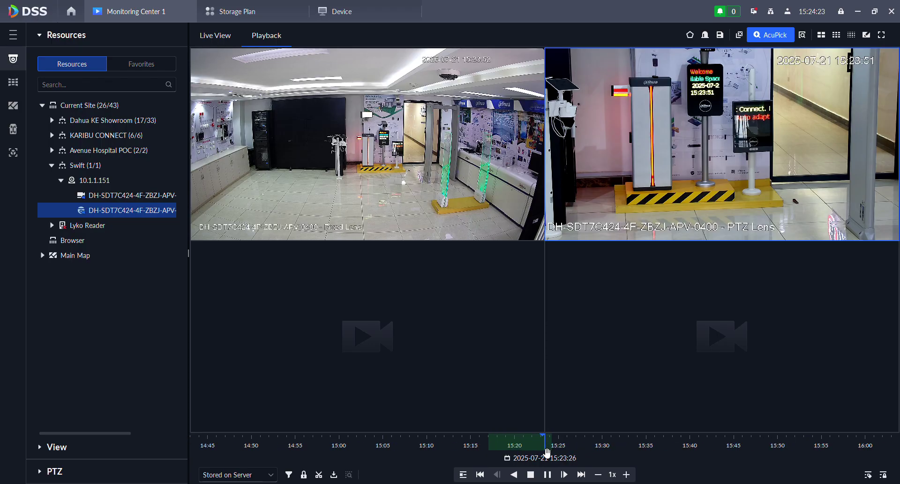
left_click_drag(436, 445, 881, 450)
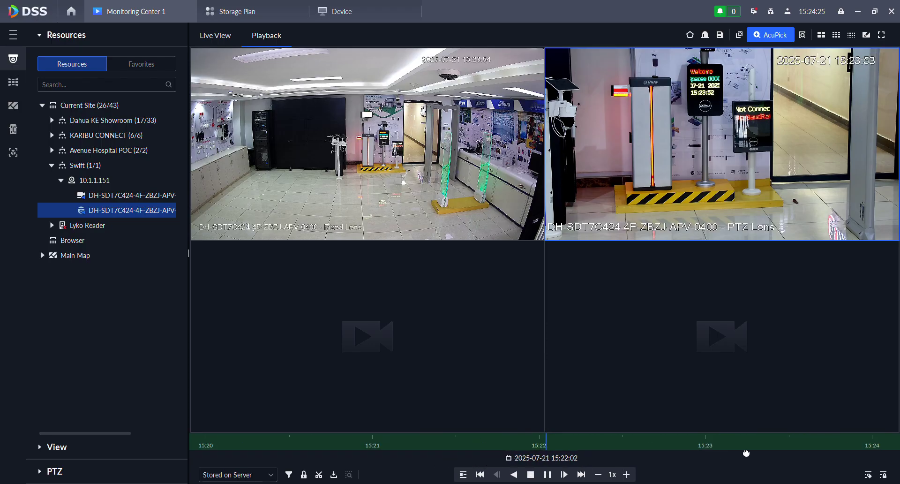
left_click_drag(350, 449, 702, 459)
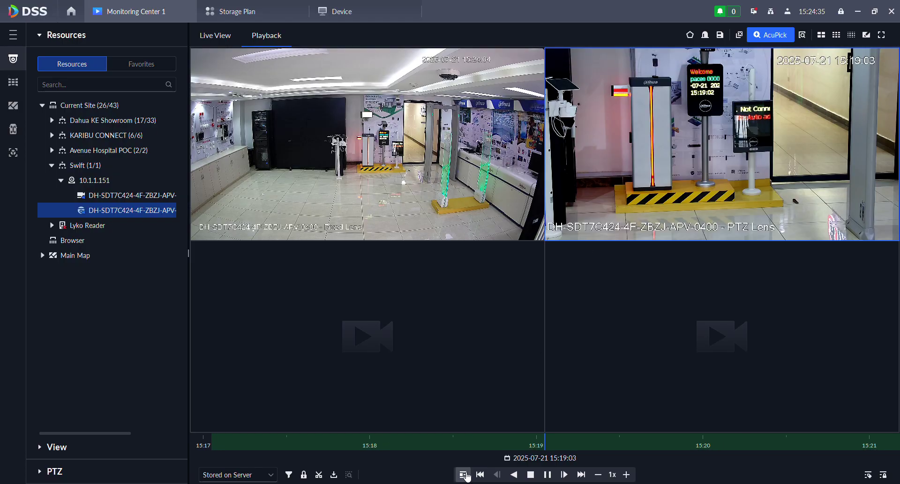
left_click(464, 474)
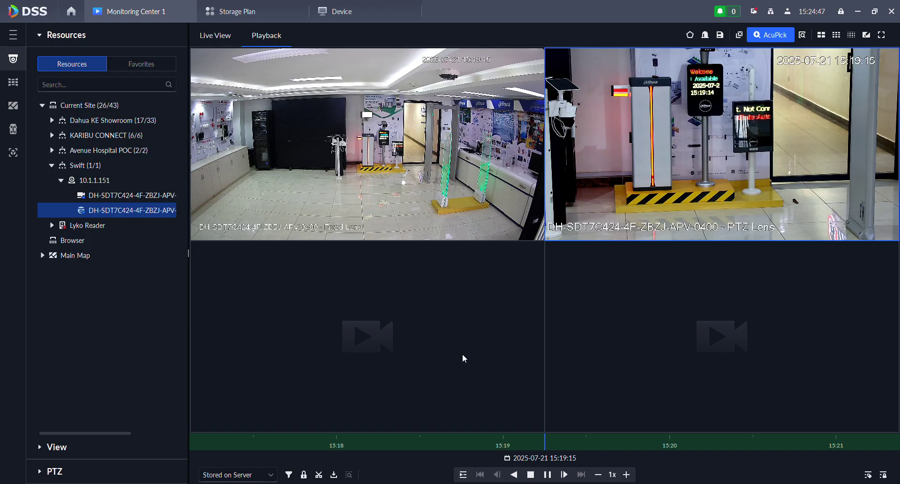
left_click_drag(382, 443, 668, 443)
left_click(547, 474)
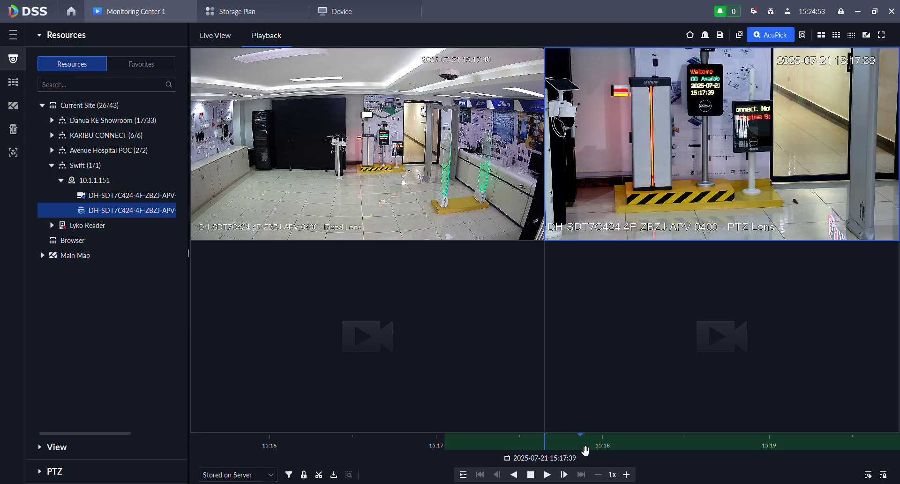
left_click(334, 474)
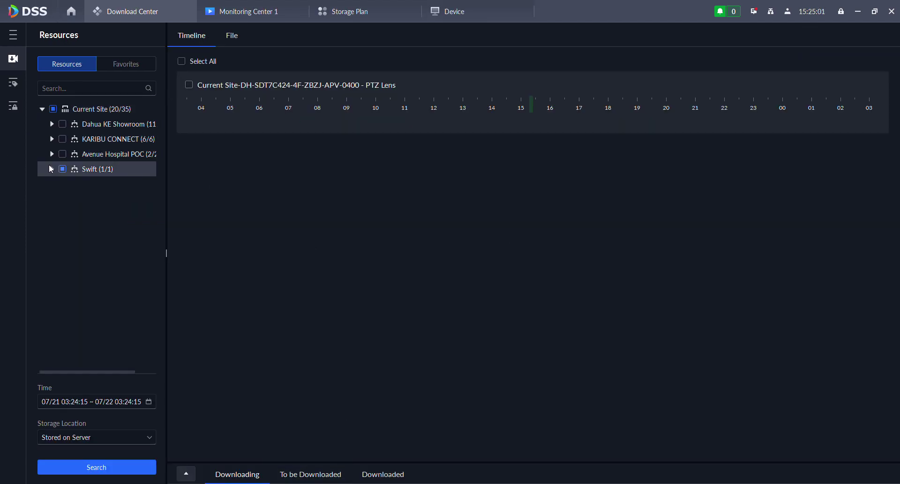
- Search the PTZ Lens camera's Swift recordings, then return to Monitoring Center 1 playback
left_click(51, 169)
left_click(189, 85)
left_click(86, 467)
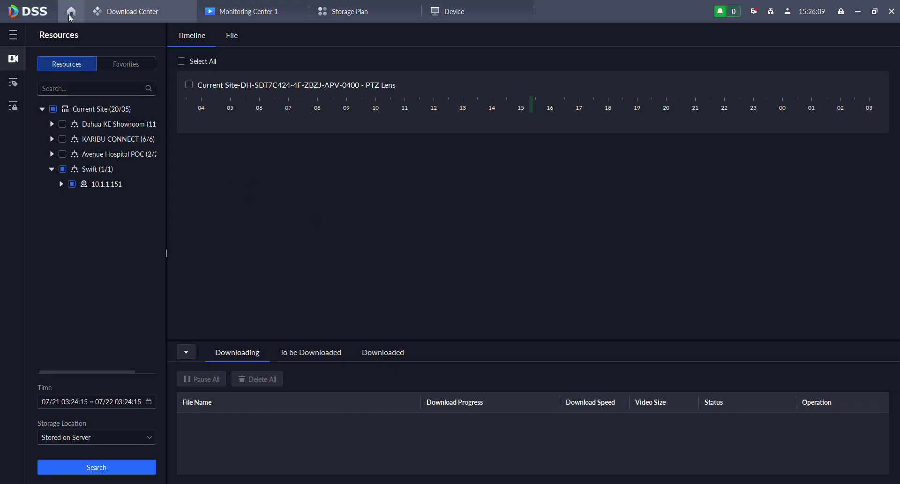
left_click(229, 10)
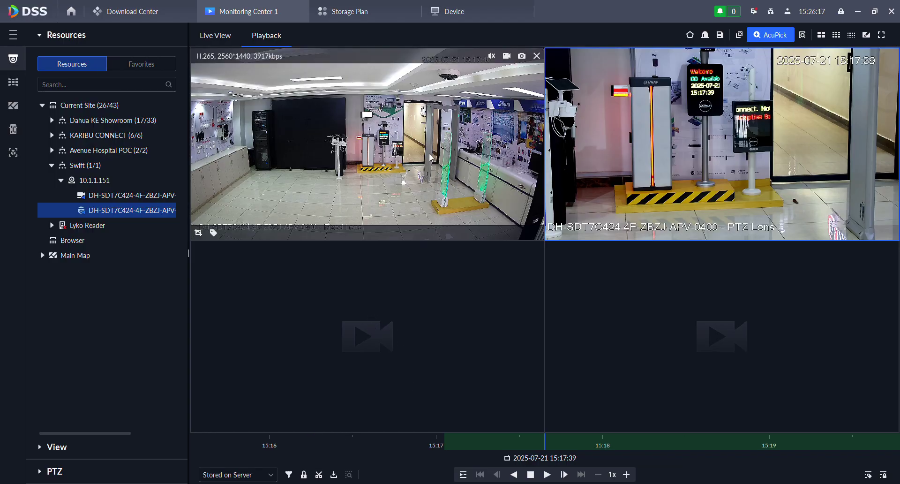
- Cut a Fixed Lens recording clip running from 15:18:45 to 15:18:56 on the playback timeline
left_click(366, 187)
scroll(551, 462, "up", 5)
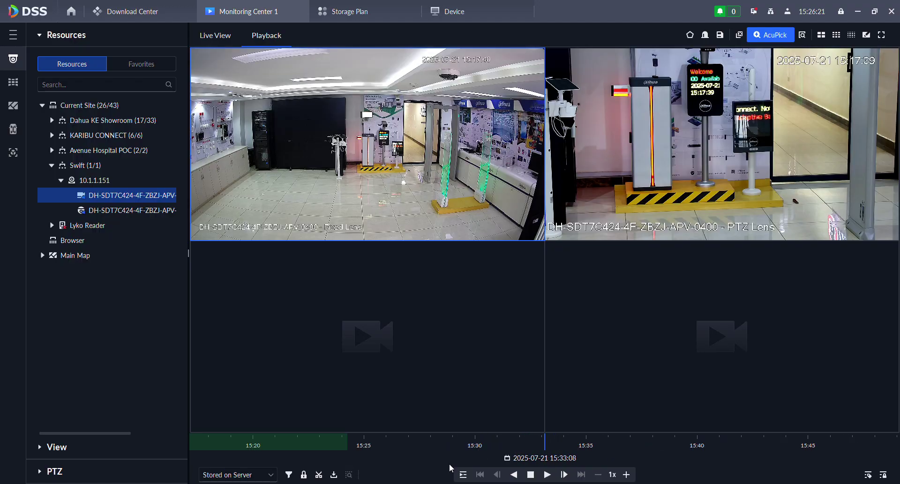
left_click_drag(477, 451, 816, 465)
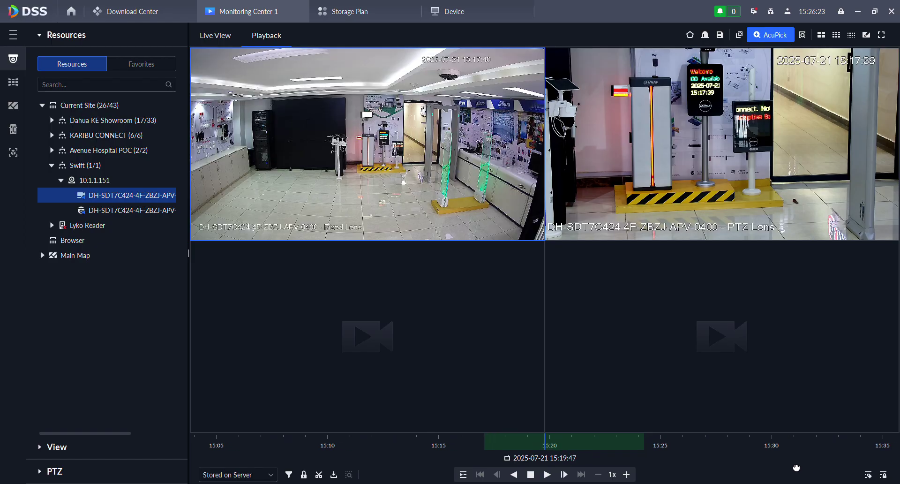
left_click_drag(554, 439, 562, 439)
left_click(318, 474)
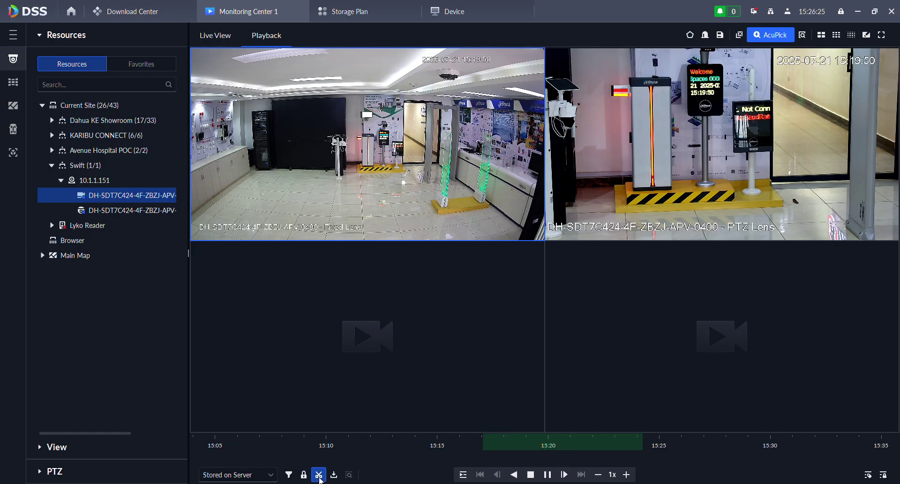
left_click(525, 445)
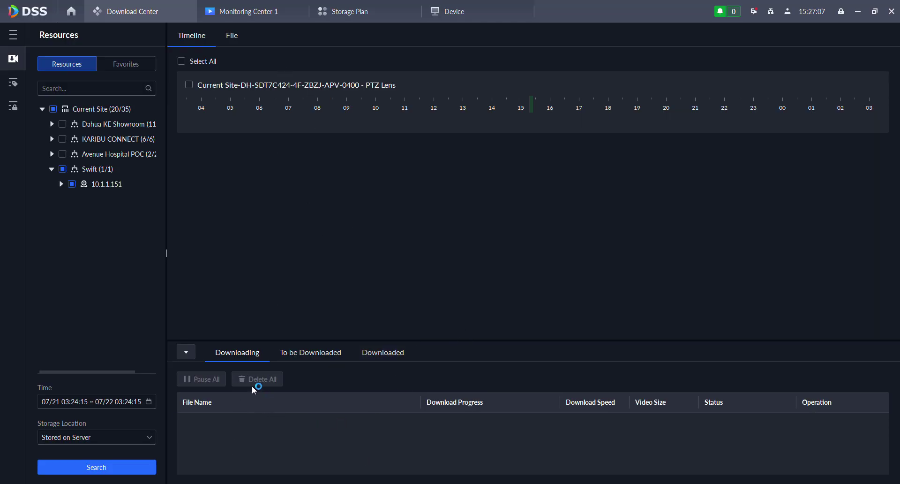
- Check the Downloading and Downloaded clip lists, then return home and reopen the Download Center
left_click(300, 357)
left_click(378, 353)
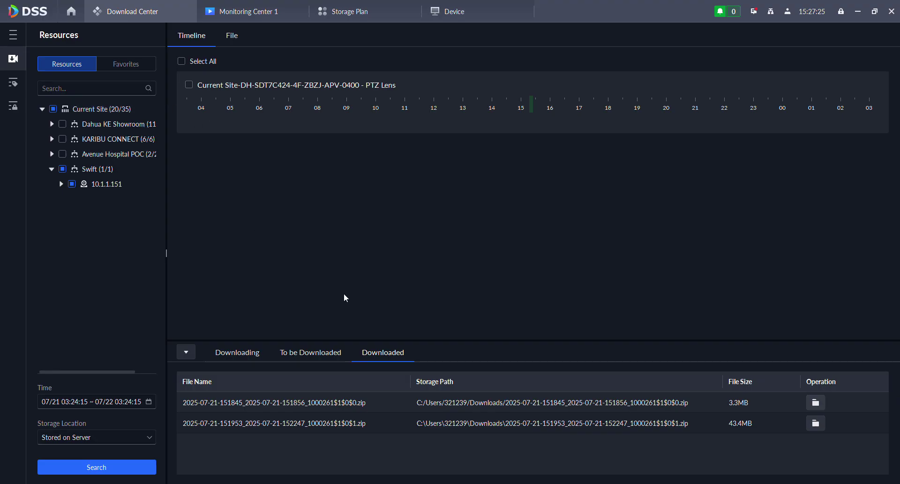
left_click(229, 6)
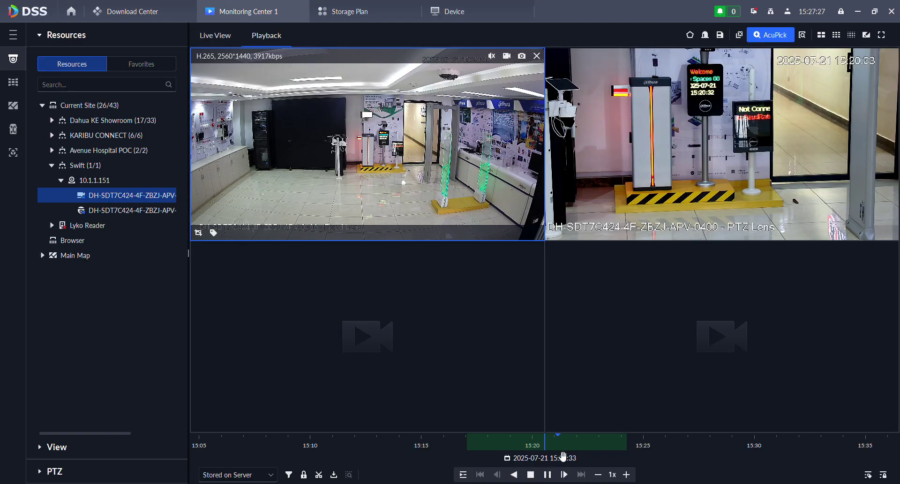
left_click(70, 12)
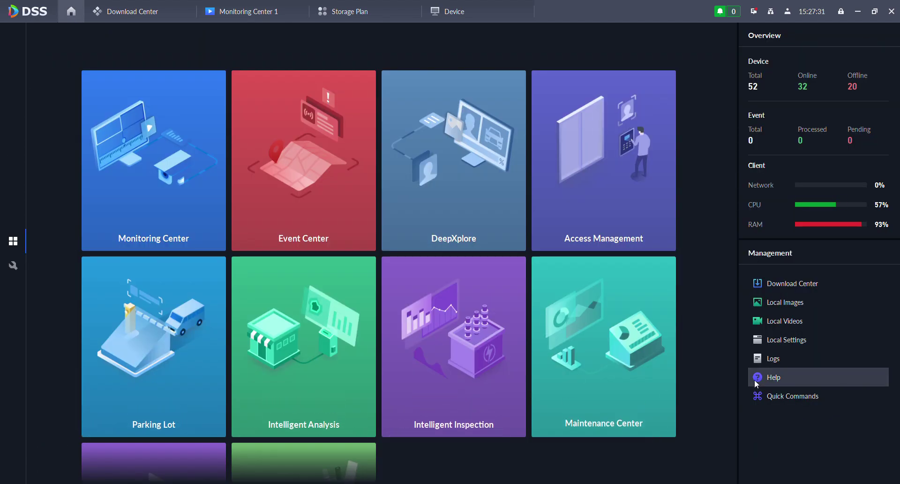
left_click(797, 285)
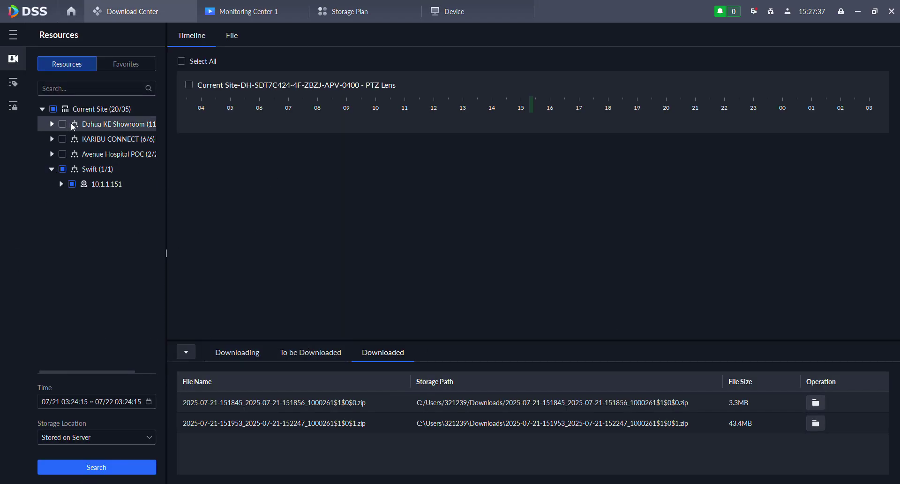
- Search recordings for all Current Site channels and select the Channel8 timeline
left_click(53, 109)
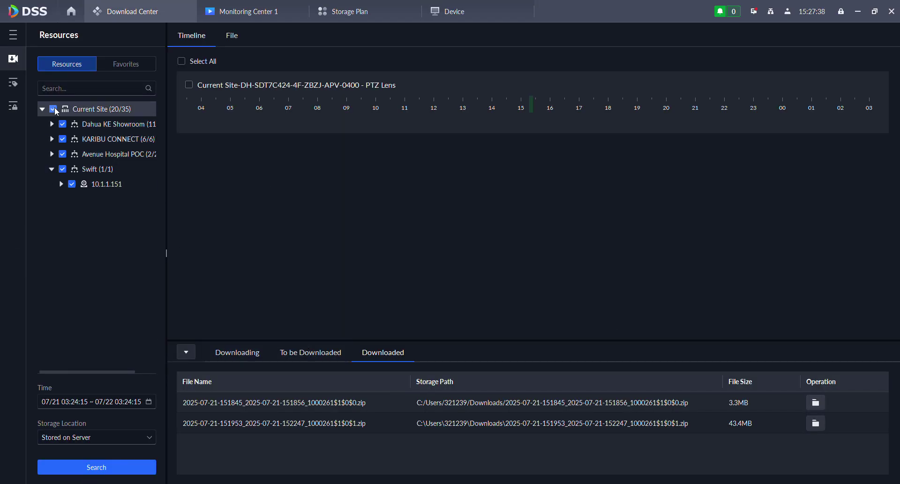
left_click(84, 469)
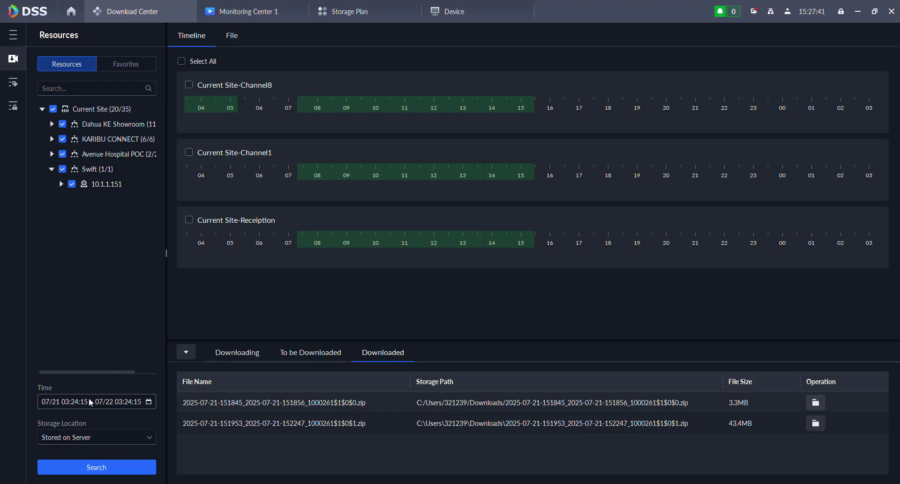
scroll(474, 269, "down", 5)
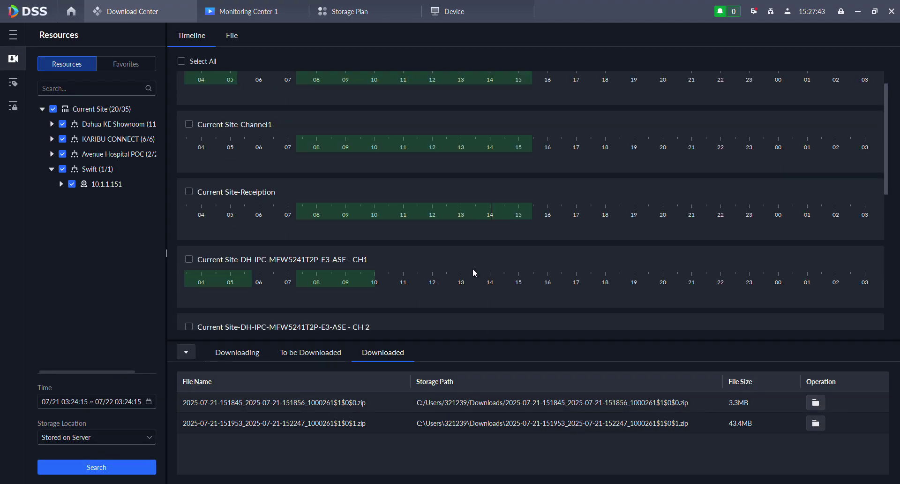
scroll(488, 235, "up", 6)
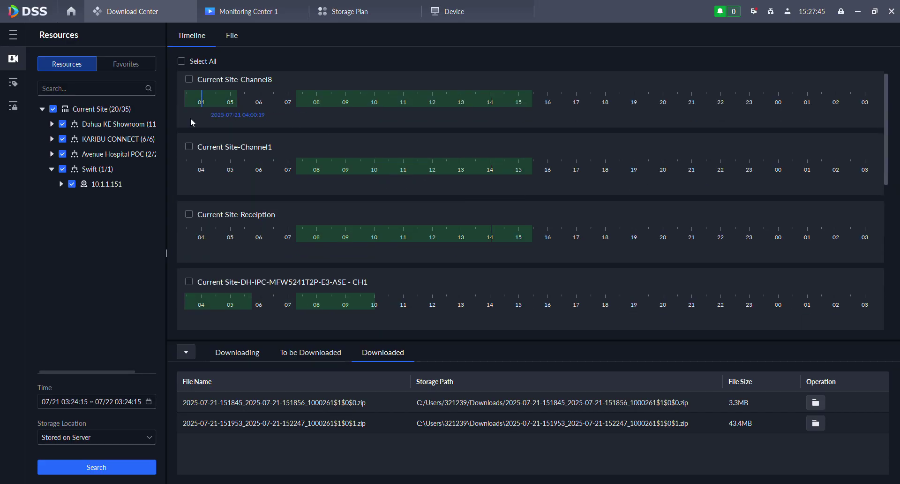
left_click(189, 81)
- List recordings as files, select the IPC-PDBW5831-B360 09:30–10:00 recording, and return home
left_click(243, 37)
scroll(336, 160, "up", 5)
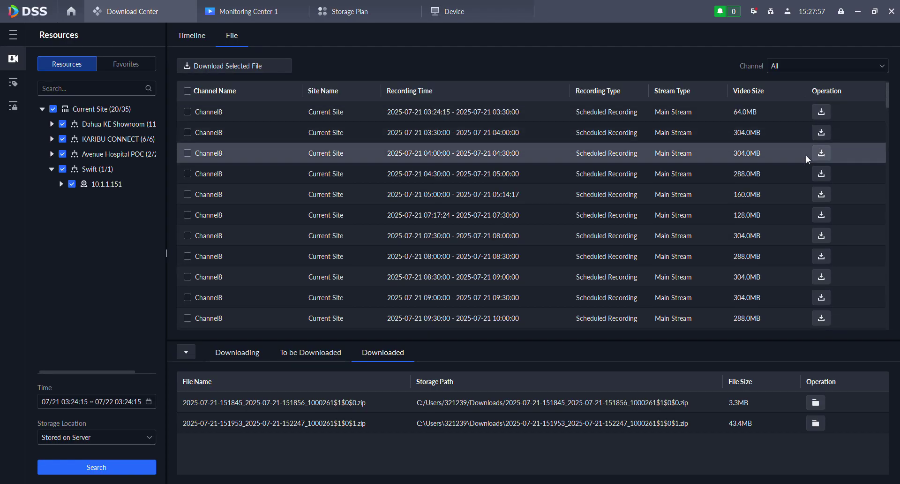
scroll(787, 173, "down", 10)
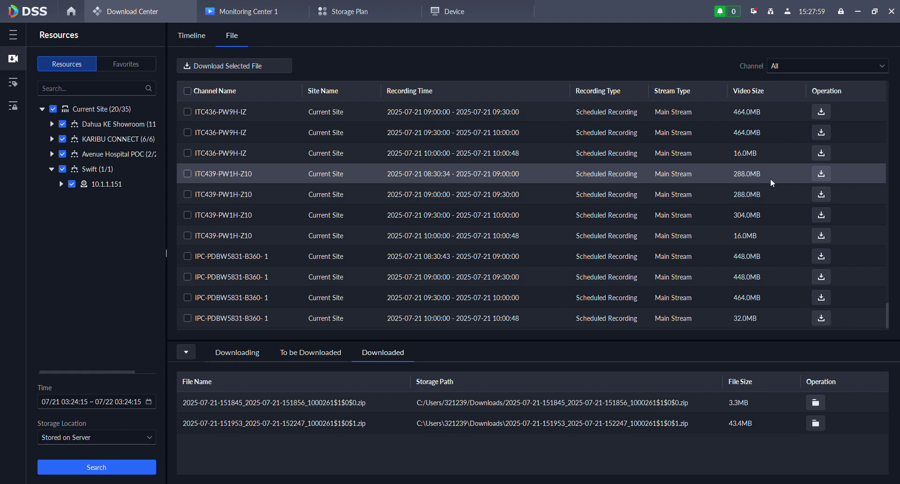
scroll(771, 187, "up", 5)
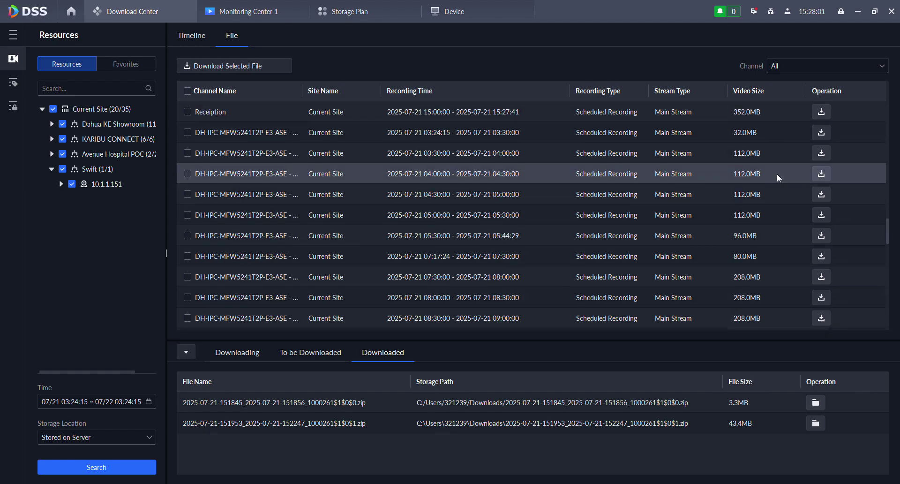
scroll(775, 171, "up", 6)
scroll(575, 220, "down", 11)
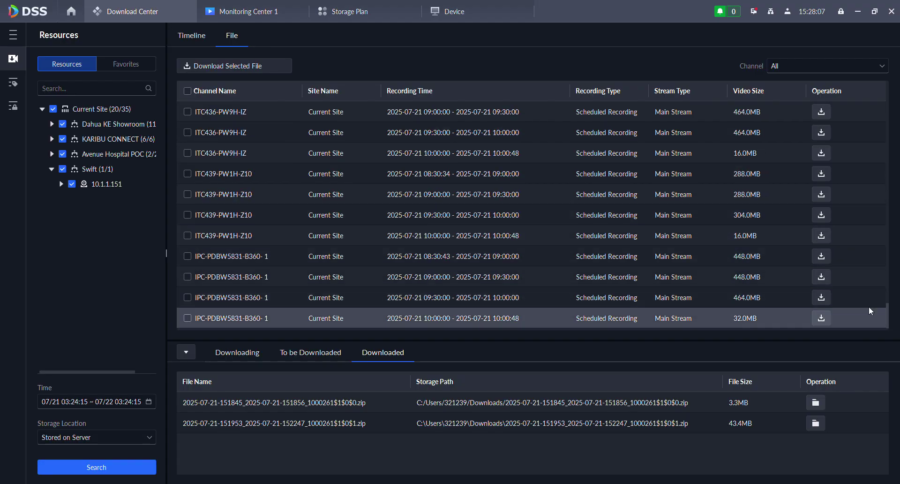
left_click(824, 318)
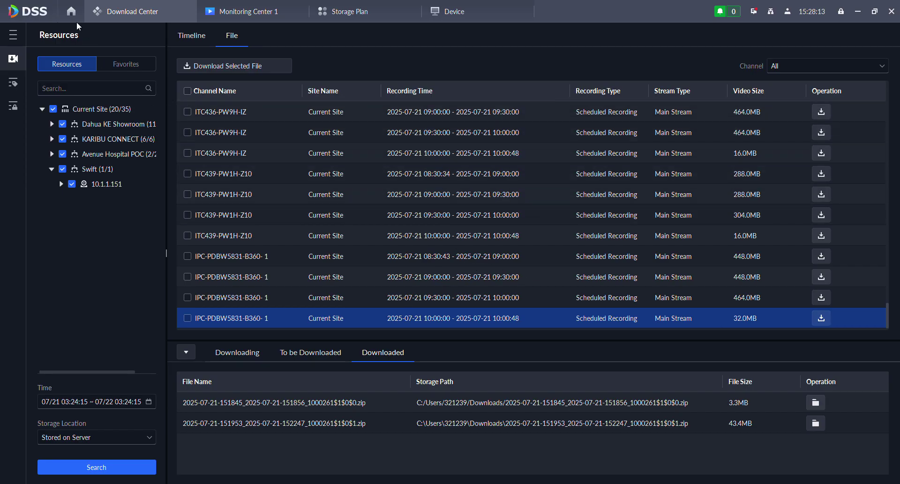
left_click(827, 301)
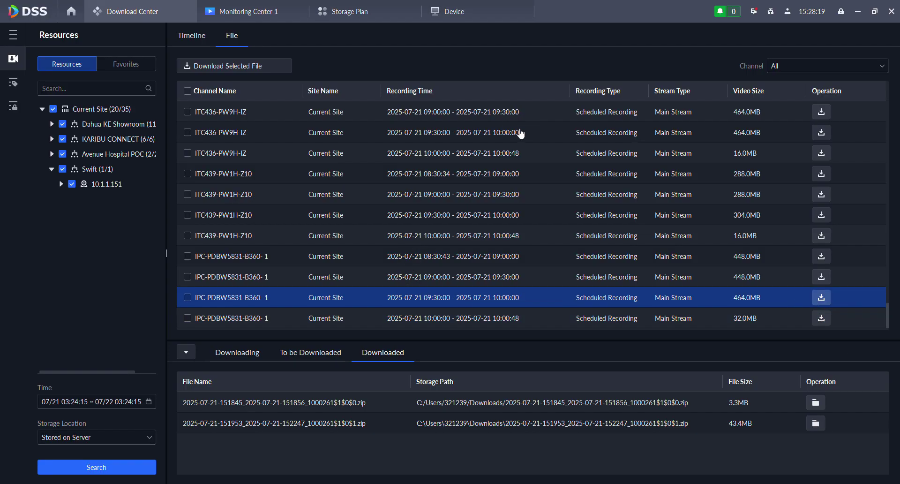
left_click(70, 14)
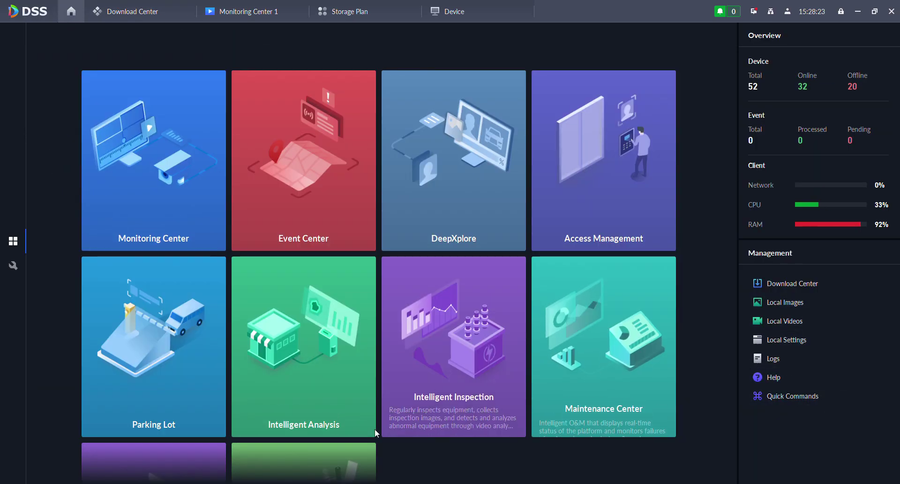
- Review System Parameters Security Config file policies, including File Export or Download Encryption
scroll(347, 423, "down", 2)
left_click(19, 269)
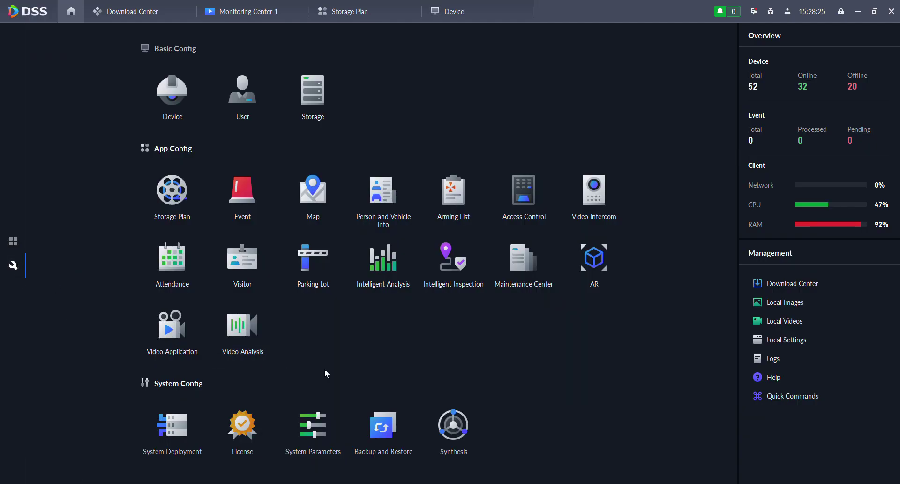
left_click(308, 435)
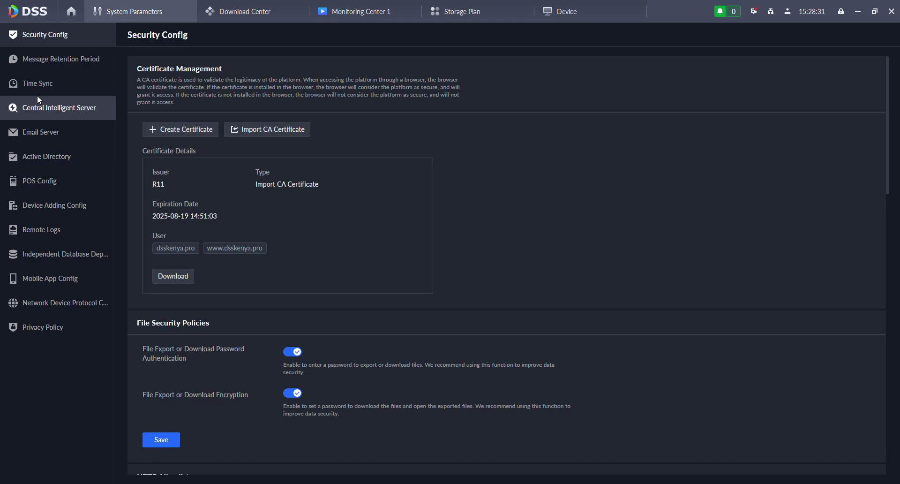
scroll(271, 370, "down", 3)
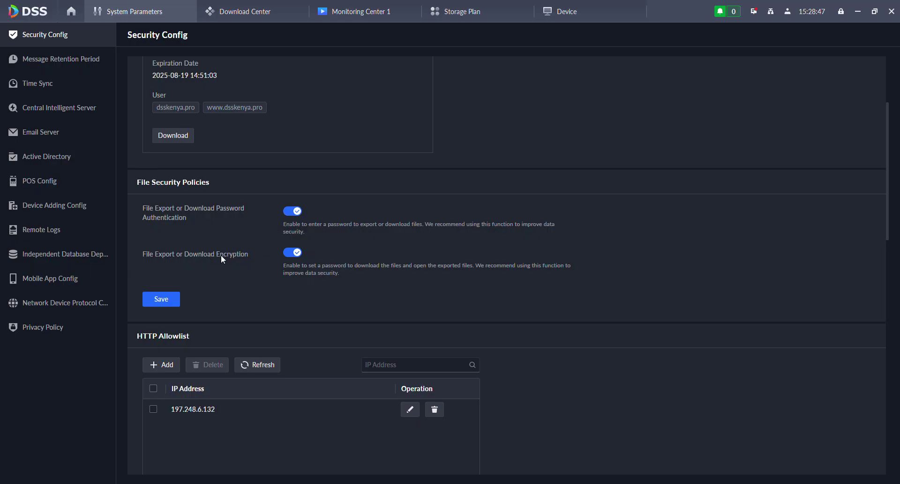
left_click(288, 251)
scroll(290, 260, "up", 3)
scroll(300, 291, "down", 2)
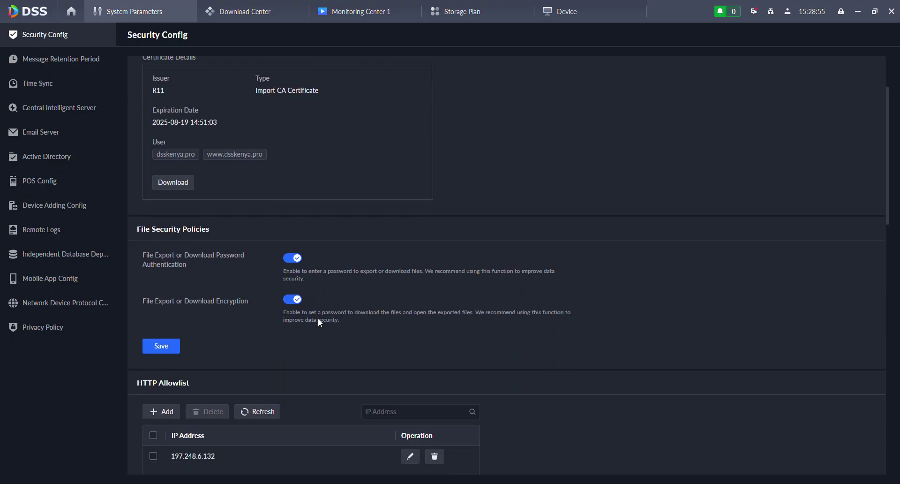
scroll(317, 313, "up", 2)
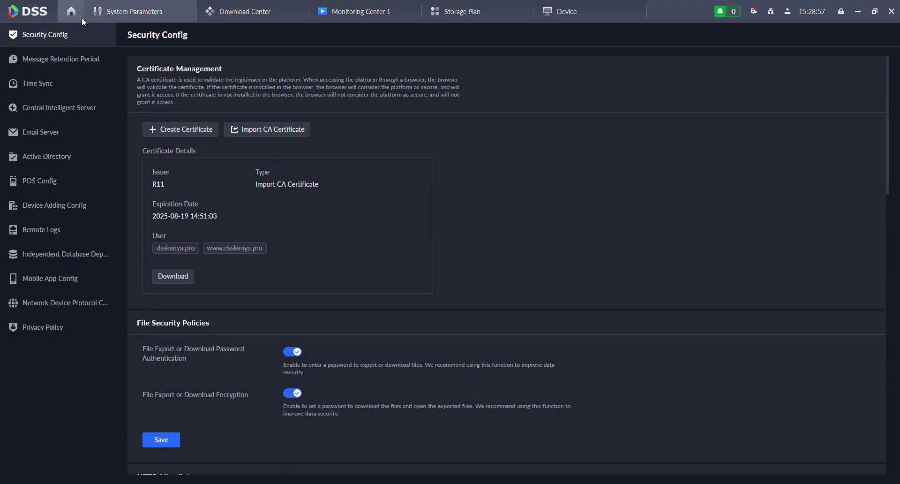
left_click(77, 11)
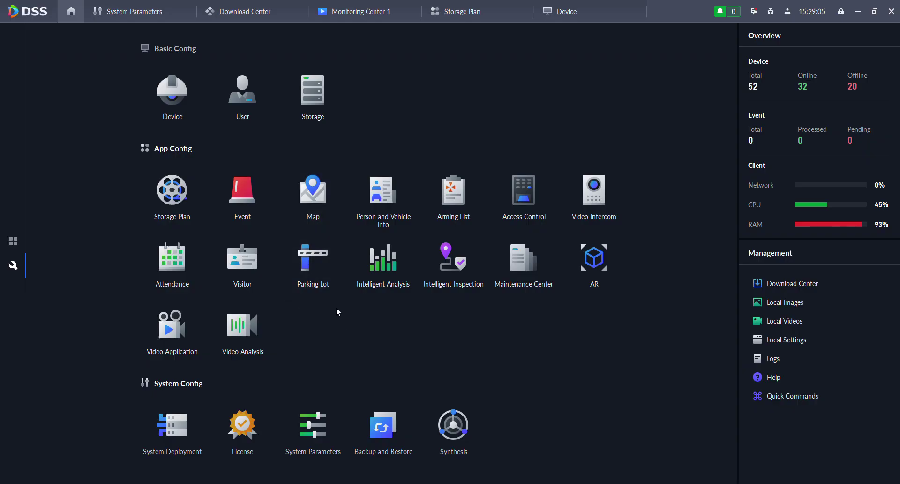
- Edit the Vector Map settings, switching mode to Offline and back to Online before closing
left_click(311, 201)
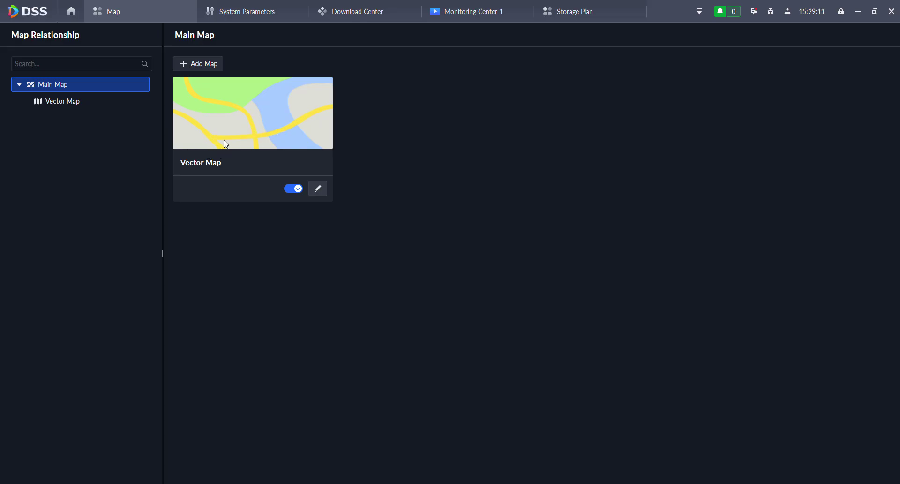
left_click(319, 191)
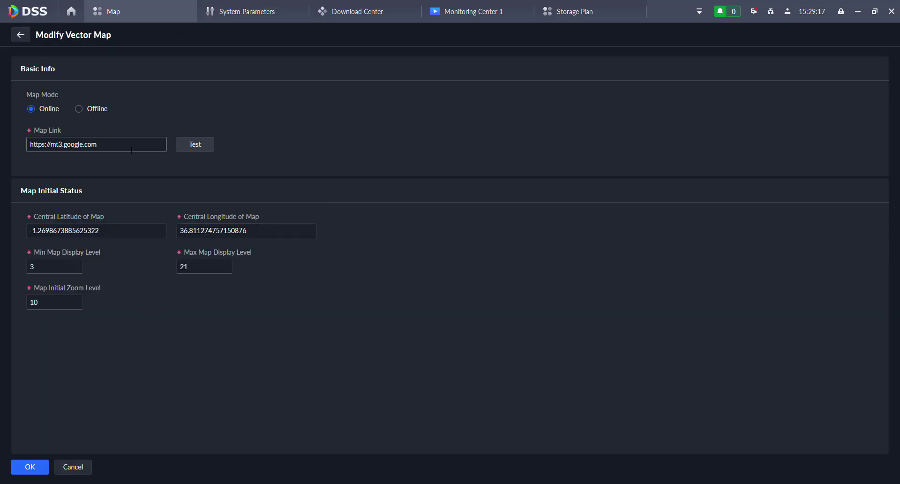
key("ctrl+a")
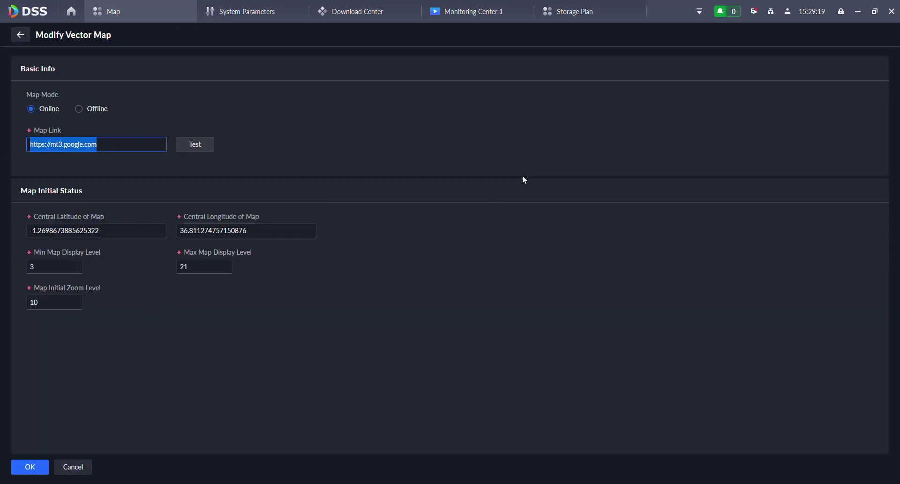
left_click(80, 109)
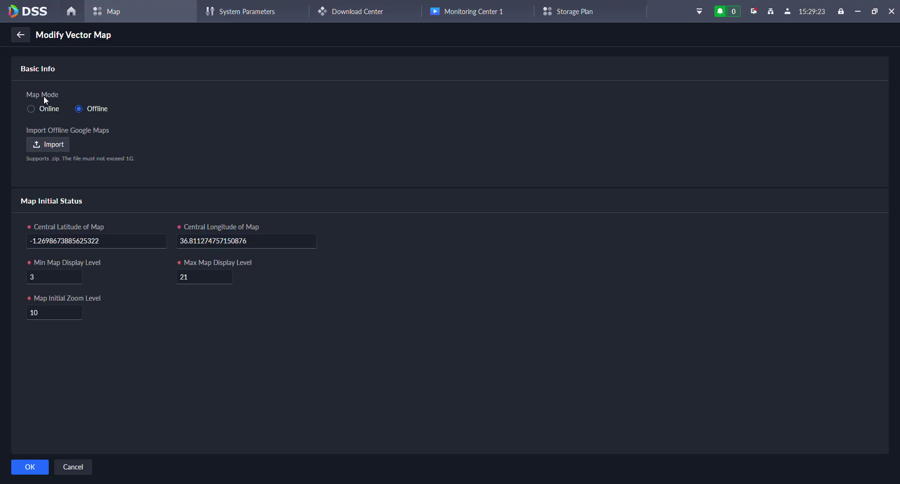
left_click(31, 109)
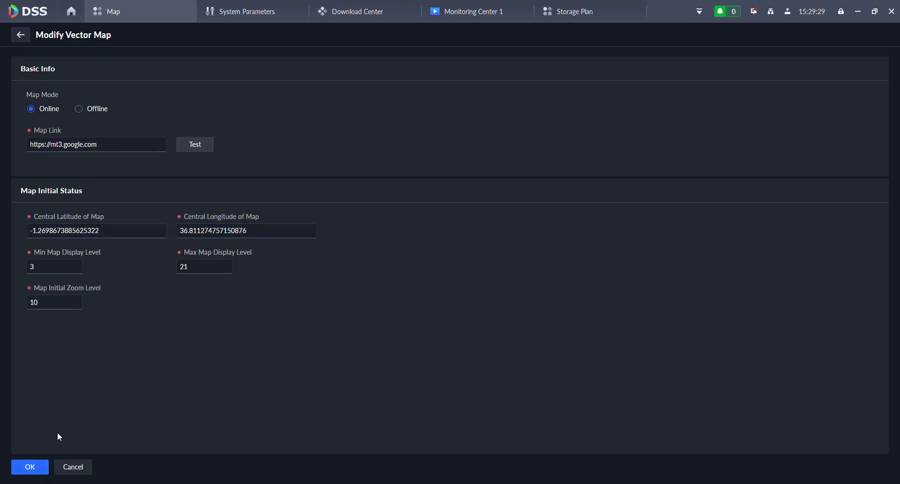
left_click(21, 35)
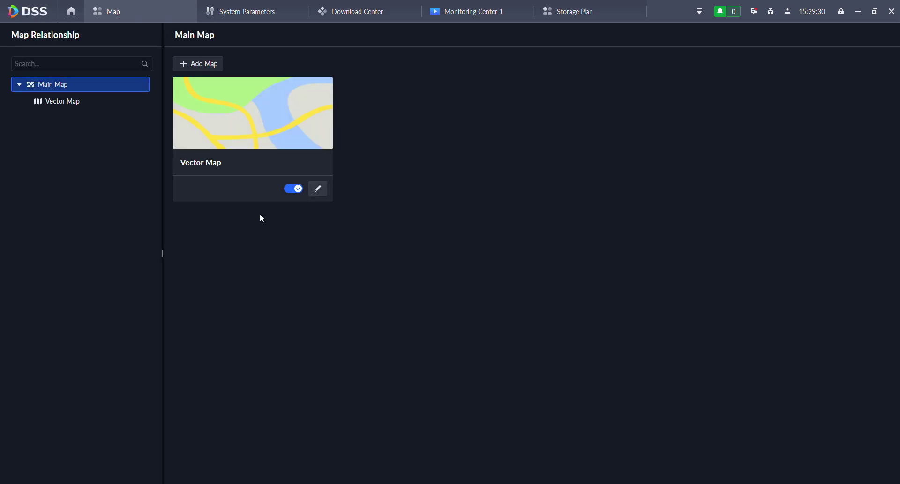
- Open the Vector Map and zoom and pan it to the Parklands Rd area
left_click(249, 124)
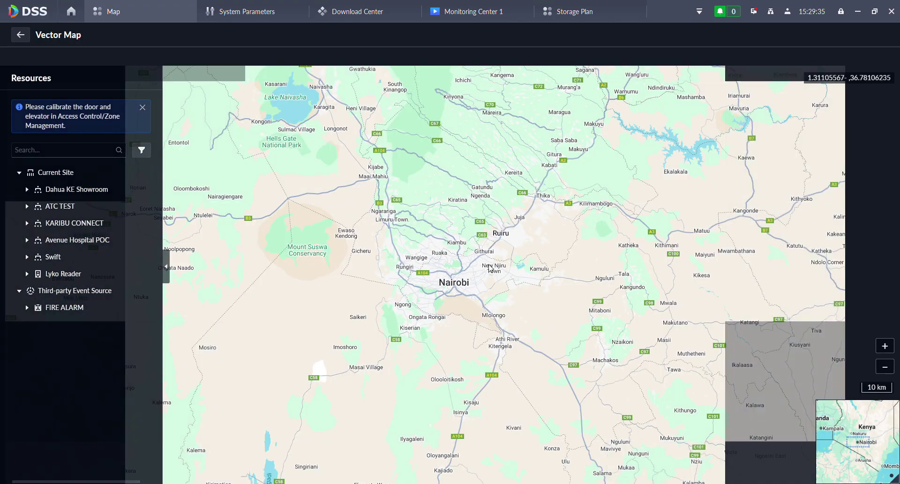
scroll(507, 257, "up", 2)
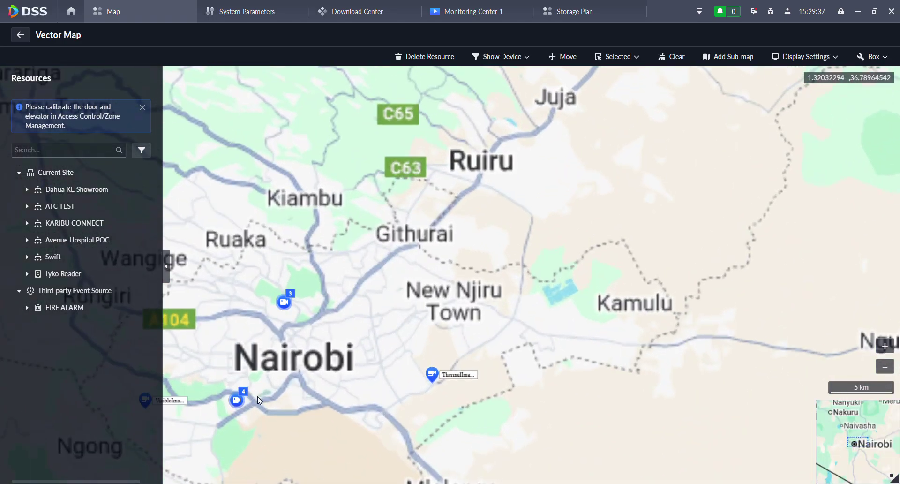
scroll(257, 400, "up", 2)
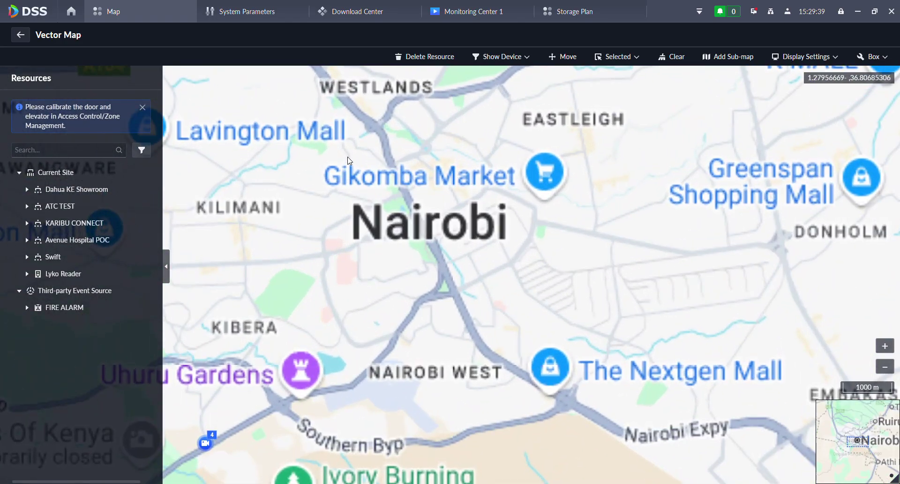
left_click_drag(348, 160, 318, 329)
scroll(323, 336, "up", 3)
left_click_drag(309, 239, 304, 399)
scroll(464, 292, "up", 2)
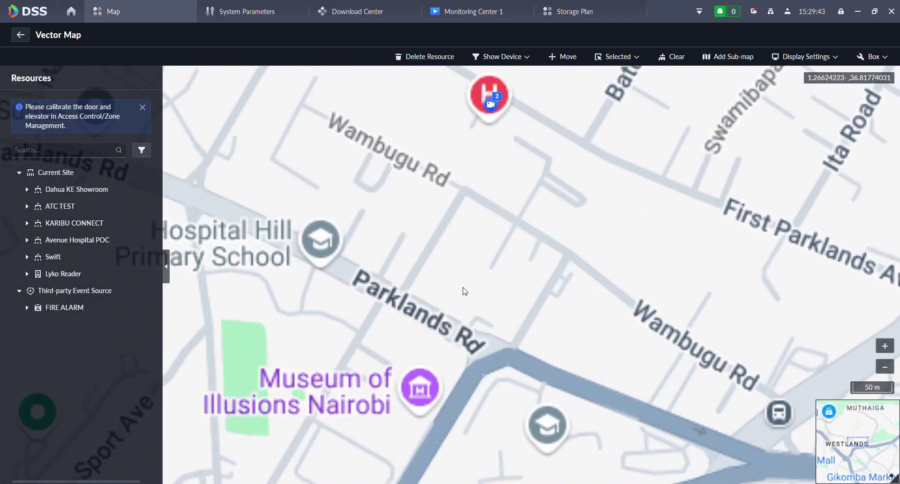
left_click_drag(464, 291, 381, 432)
mouse_move(361, 389)
left_mouse_down()
mouse_move(415, 312)
mouse_move(440, 251)
left_mouse_up()
scroll(487, 261, "down", 1)
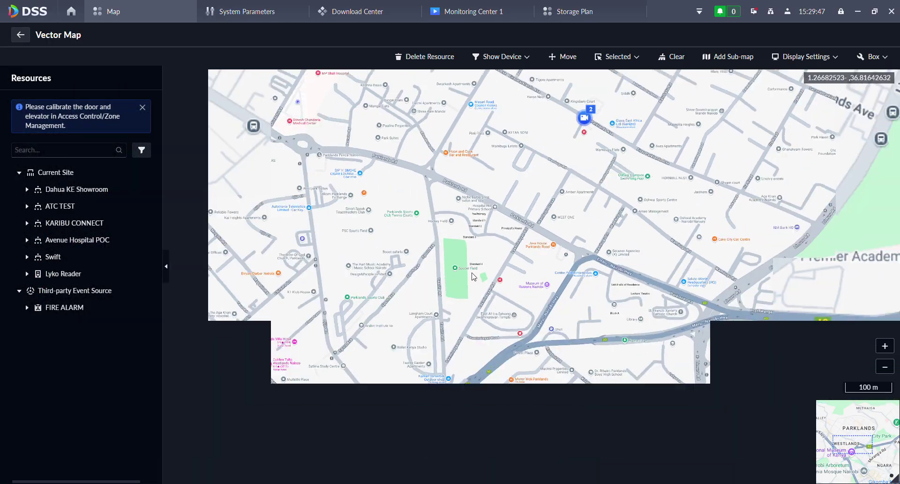
left_click_drag(306, 160, 312, 238)
scroll(313, 238, "up", 2)
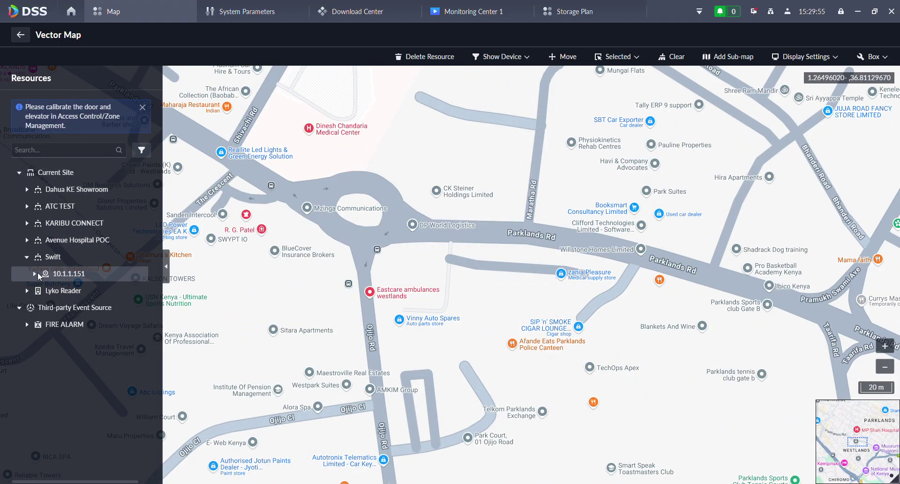
- Place device 10.1.1.151's Fixed Lens, second camera and 10.1.1.151_1 channel onto the map
left_click(35, 273)
mouse_move(58, 291)
left_mouse_down()
mouse_move(246, 241)
mouse_move(322, 240)
left_mouse_up()
mouse_move(57, 310)
left_mouse_down()
mouse_move(297, 276)
mouse_move(317, 258)
mouse_move(322, 234)
left_mouse_up()
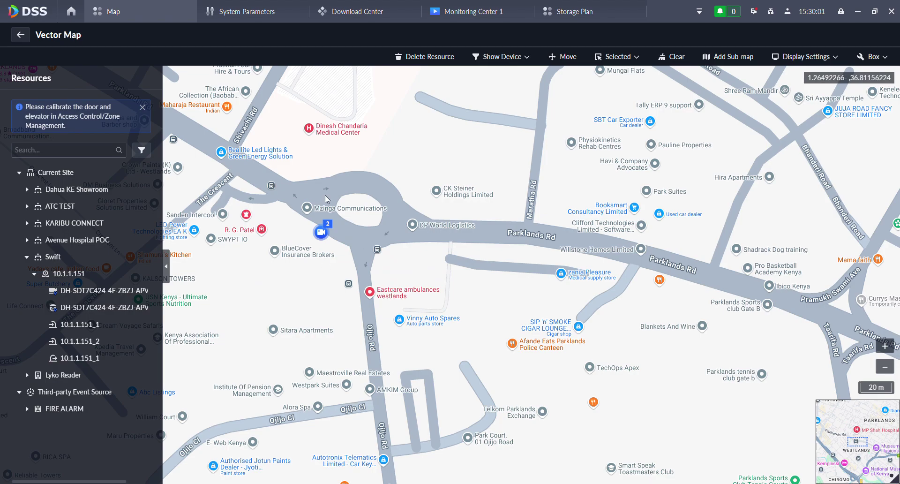
scroll(282, 231, "up", 2)
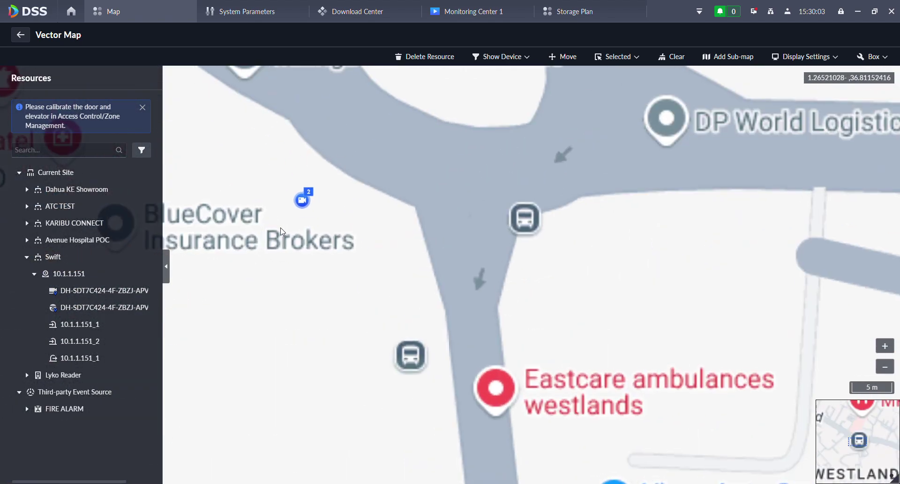
mouse_move(90, 327)
left_mouse_down()
mouse_move(279, 260)
mouse_move(346, 202)
left_mouse_up()
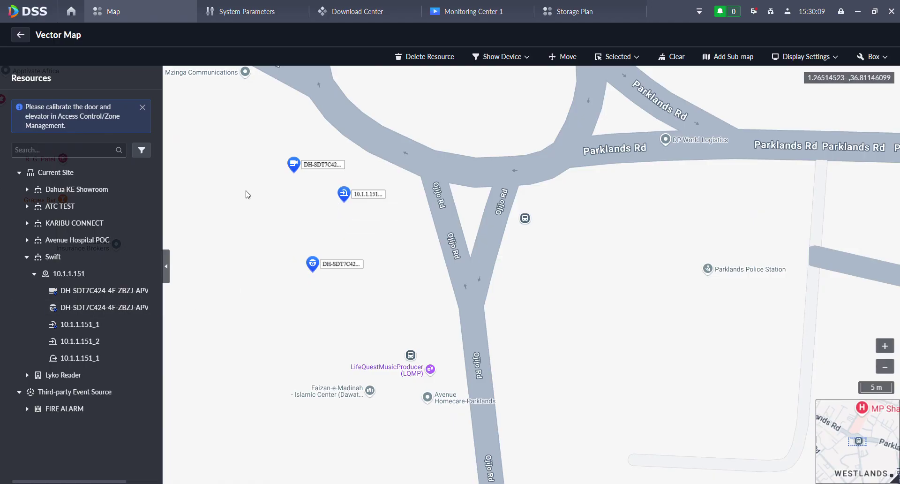
scroll(345, 220, "down", 4)
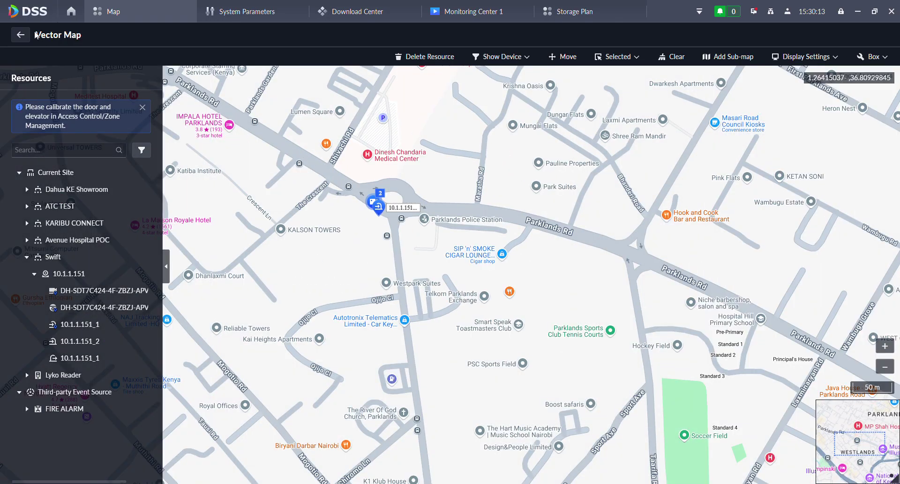
- Go back home, open the Monitoring Center, and switch it to the map view
left_click(21, 35)
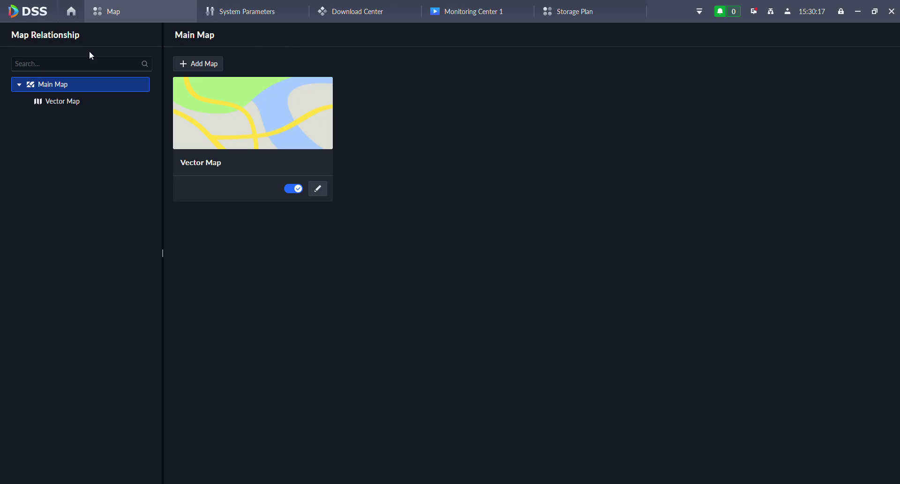
left_click(72, 14)
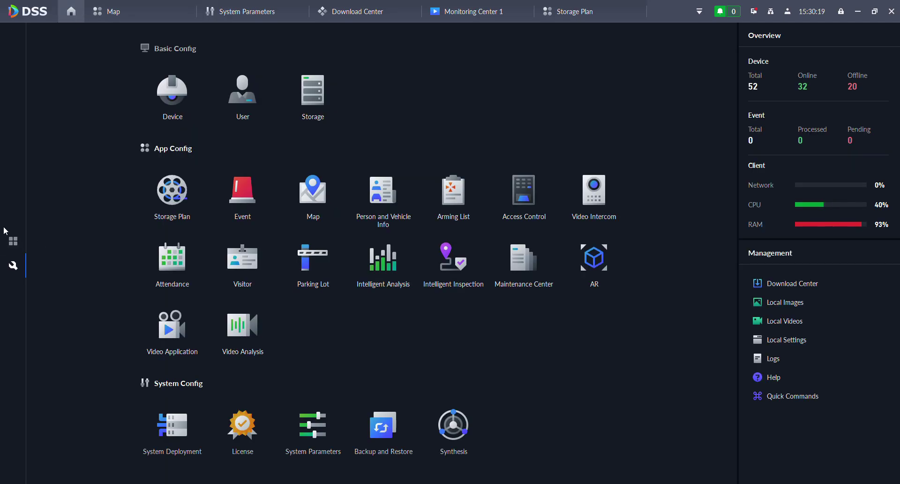
left_click(12, 240)
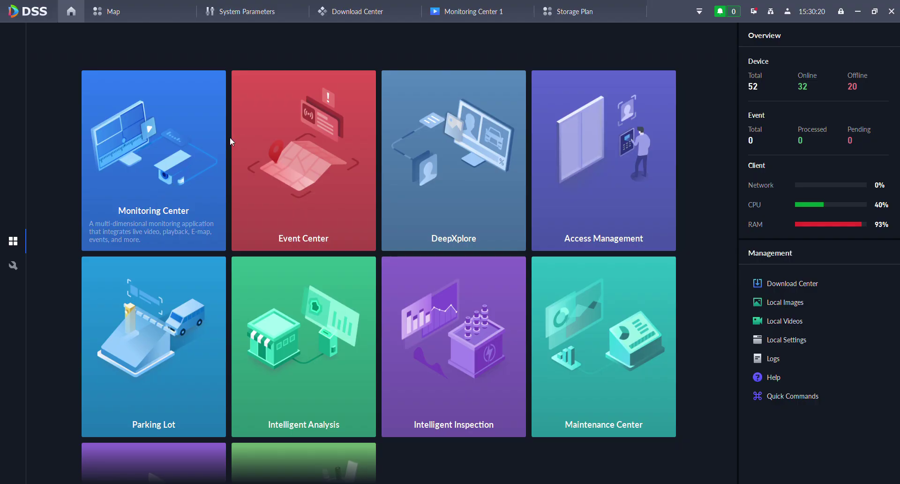
left_click(151, 127)
left_click(579, 11)
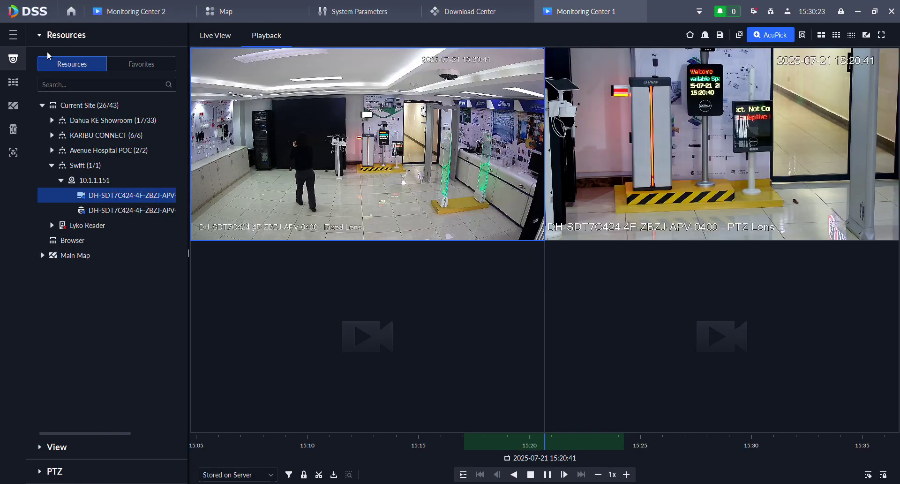
left_click(13, 106)
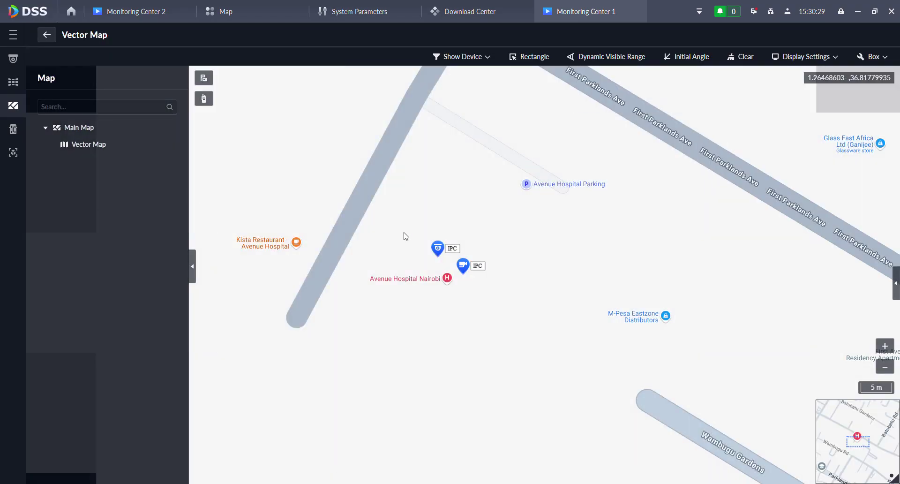
- Zoom and pan the map to center the Swift devices at the Parklands Rd roundabout
scroll(488, 213, "down", 3)
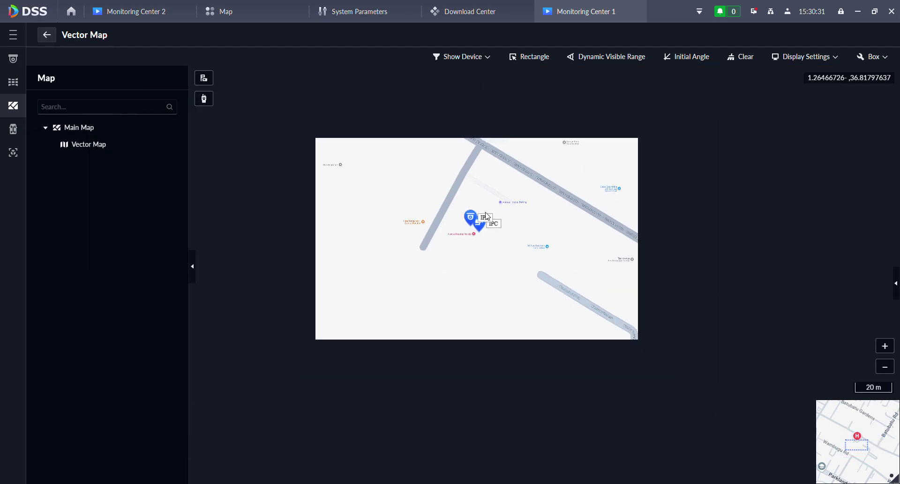
scroll(537, 209, "down", 3)
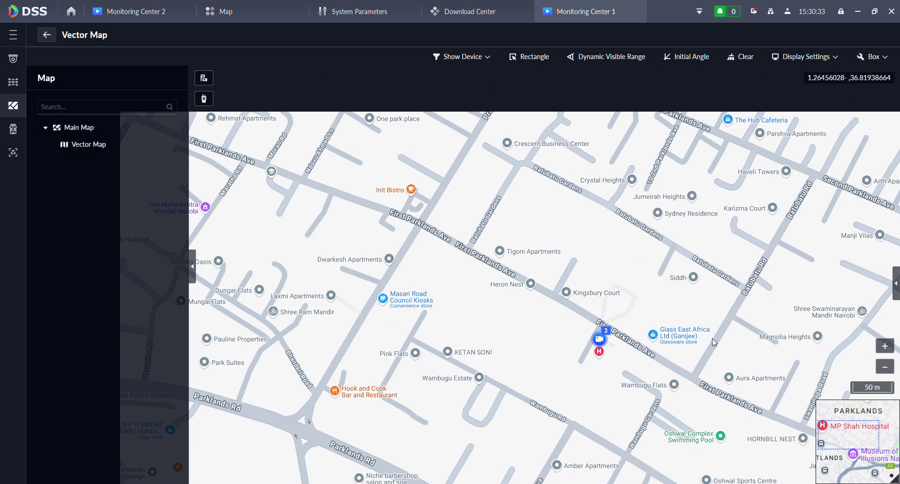
scroll(544, 242, "down", 2)
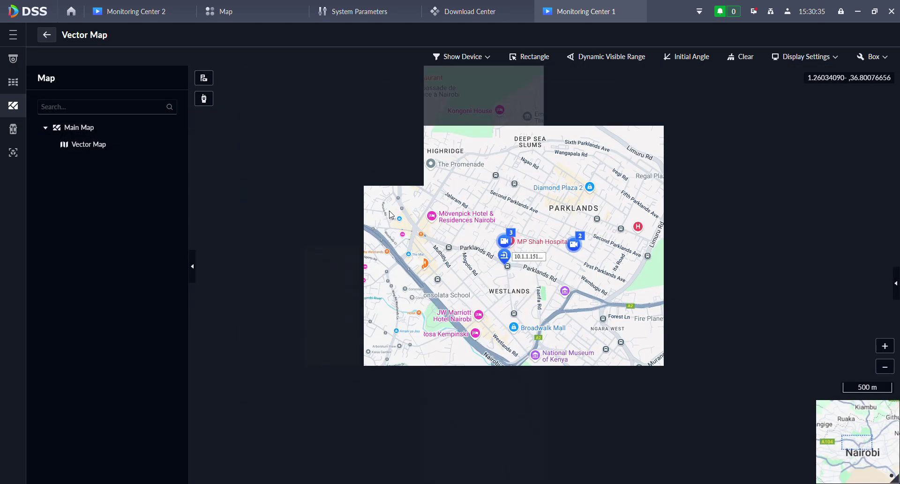
scroll(575, 254, "up", 5)
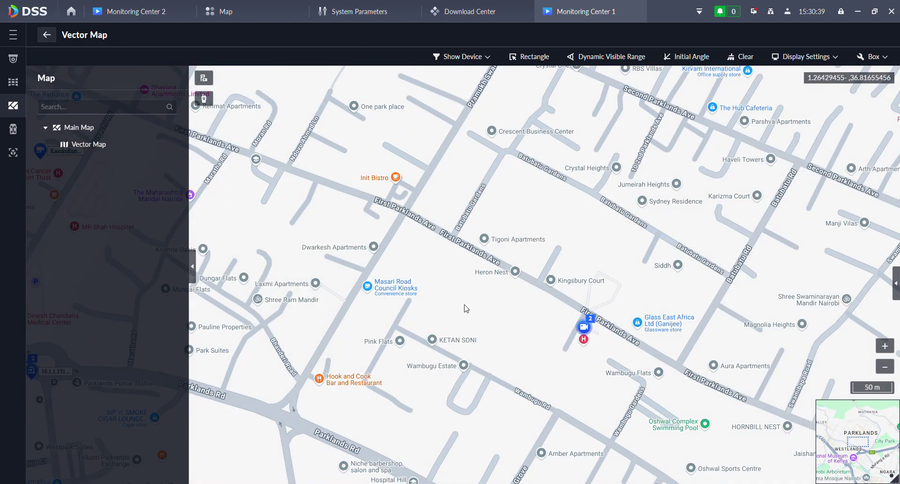
left_click_drag(466, 308, 690, 305)
scroll(360, 302, "up", 2)
scroll(360, 303, "up", 1)
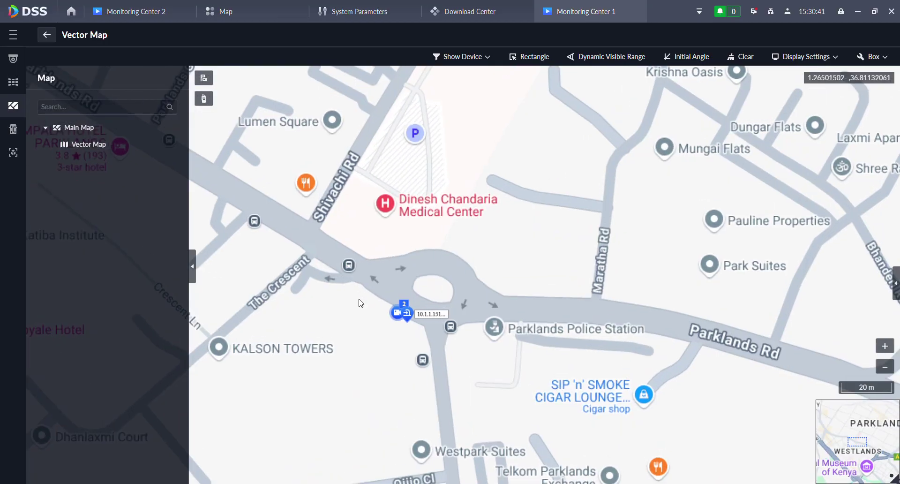
scroll(360, 302, "up", 2)
left_click_drag(361, 368, 381, 235)
scroll(385, 236, "up", 1)
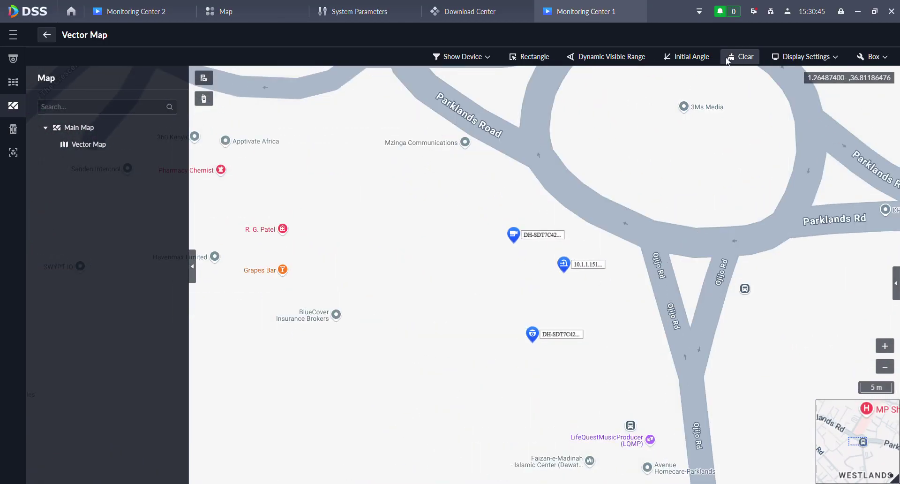
left_click(887, 58)
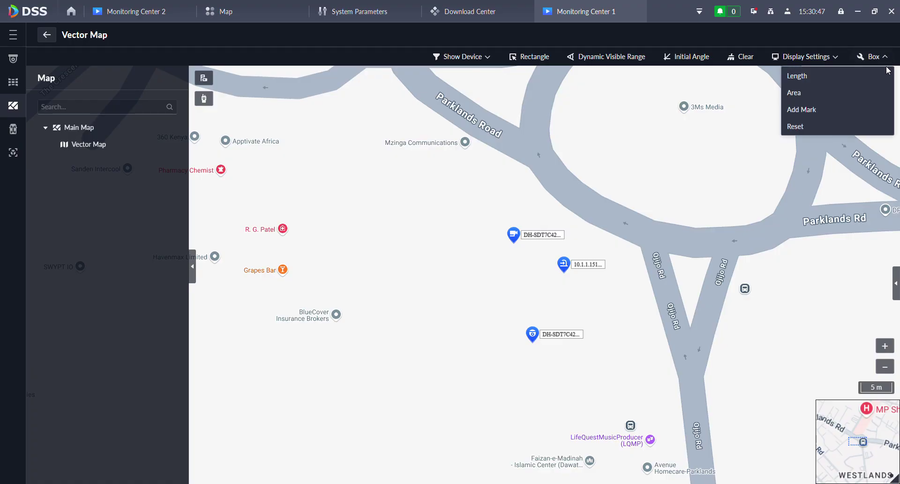
- Check Show Device and Rectangle, turn on Satellite Map, then close Monitoring Center 2
left_click(465, 56)
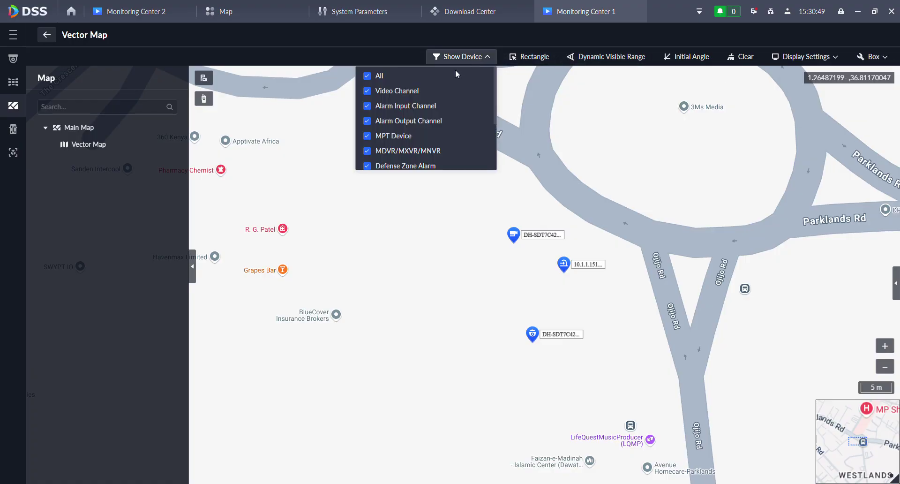
scroll(367, 117, "down", 3)
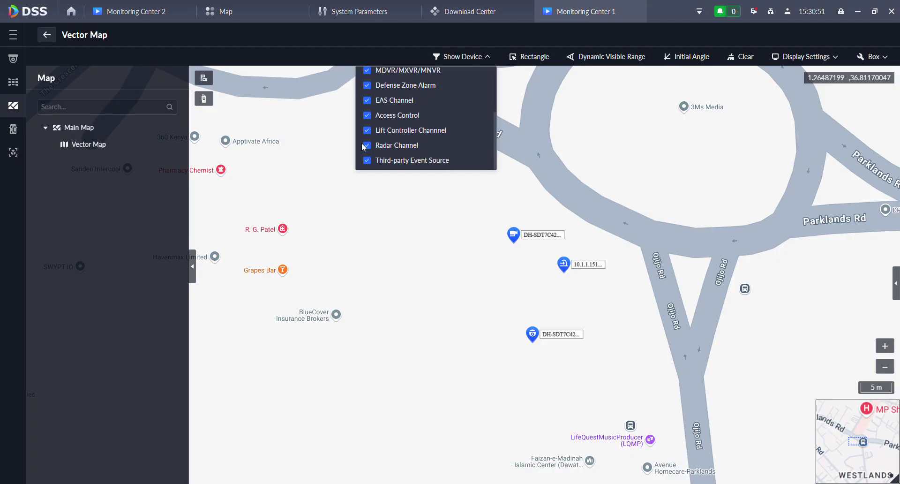
scroll(367, 140, "up", 3)
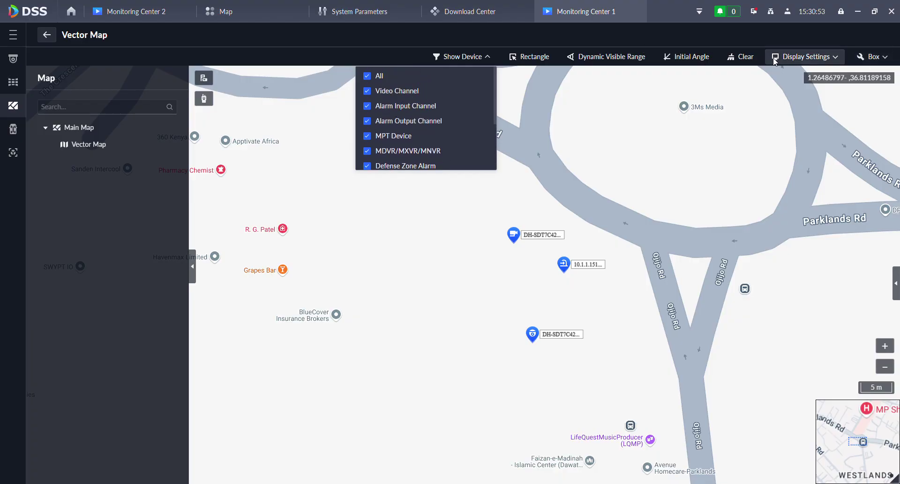
left_click(529, 57)
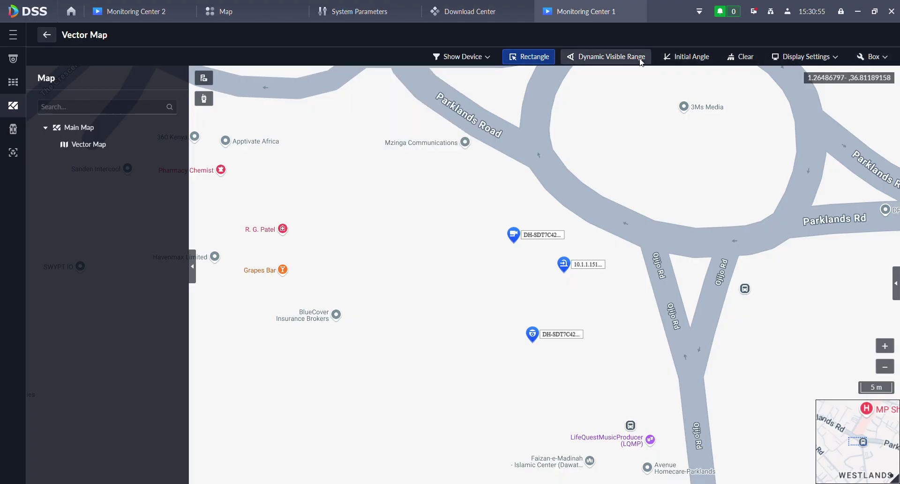
left_click(776, 58)
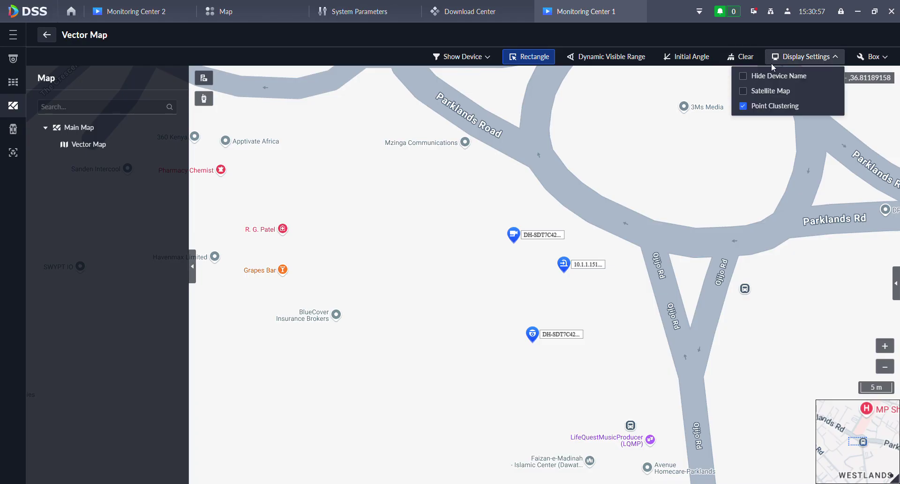
left_click(743, 90)
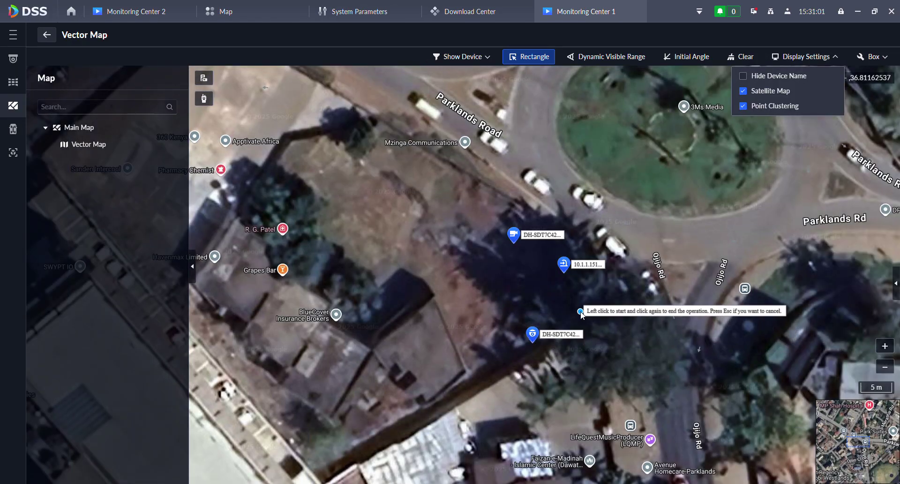
scroll(452, 273, "down", 2)
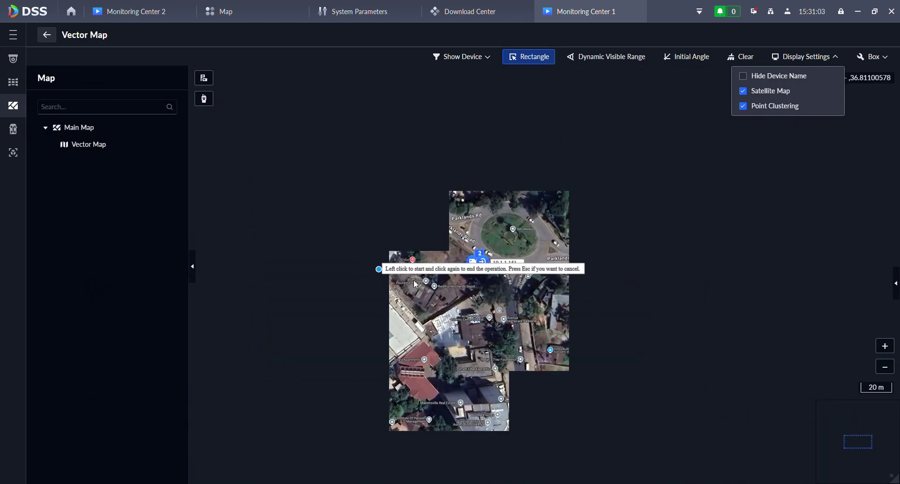
scroll(434, 254, "up", 2)
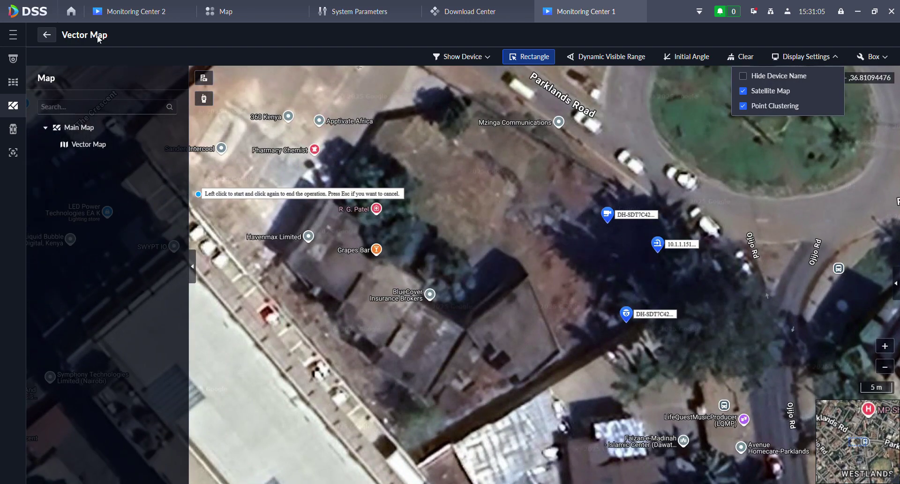
left_click(186, 11)
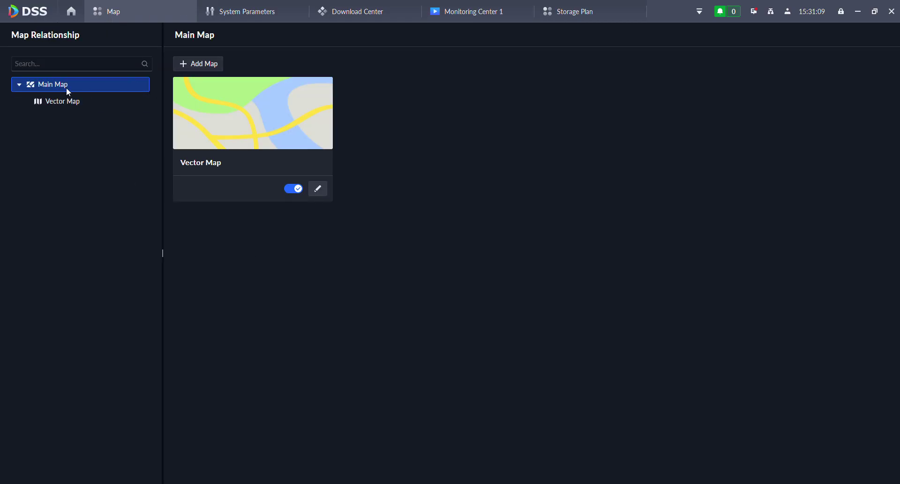
- View the empty Add Main Map form, then leave it unfilled and return home
left_click(197, 68)
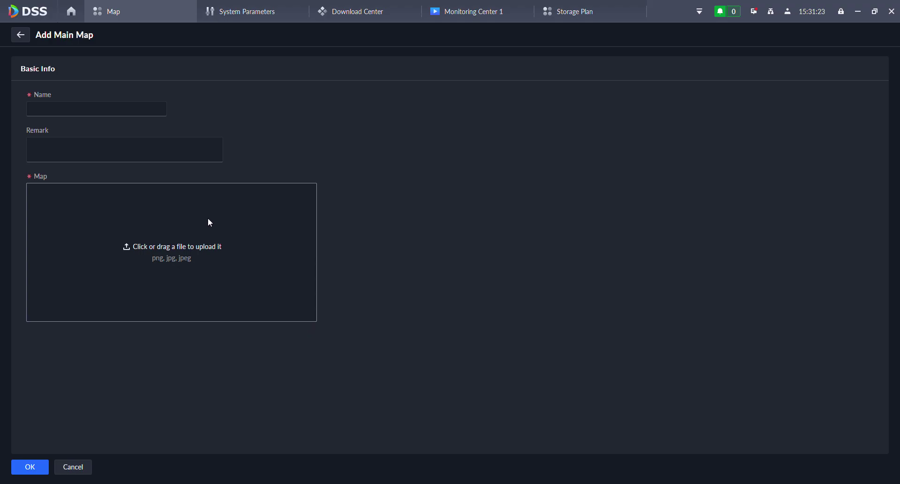
left_click(72, 11)
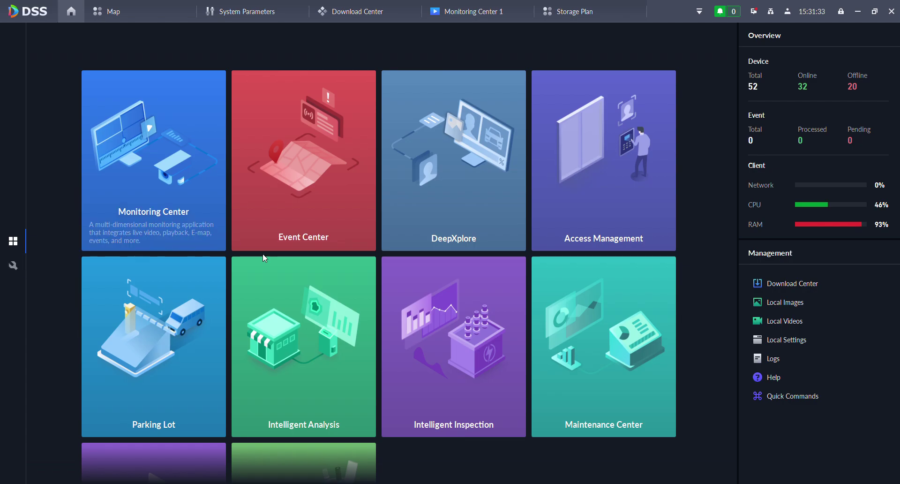
- Open Basic Config's User page to show the five roles in Role Management
scroll(288, 268, "down", 3)
scroll(258, 295, "up", 2)
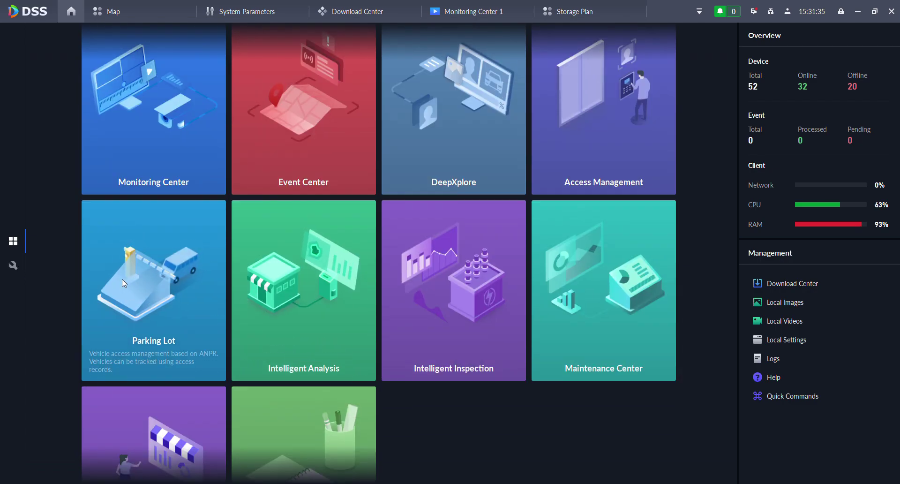
scroll(305, 235, "down", 3)
scroll(306, 236, "up", 4)
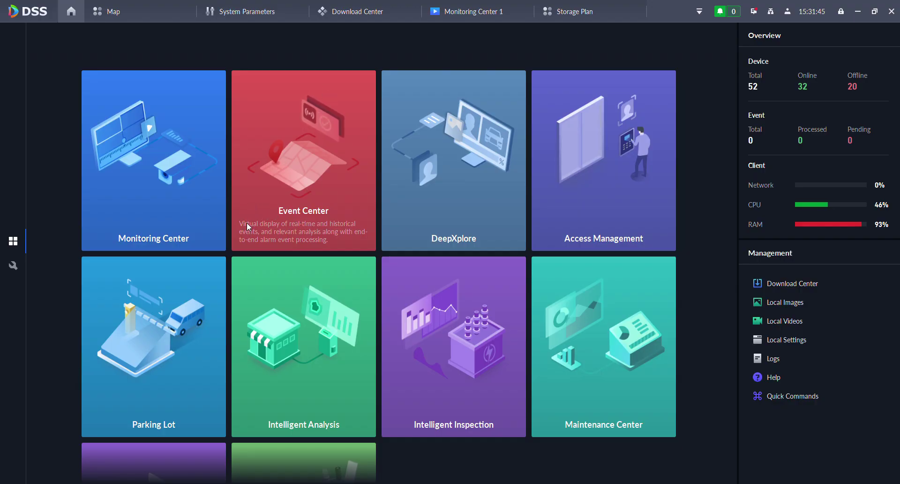
left_click(15, 265)
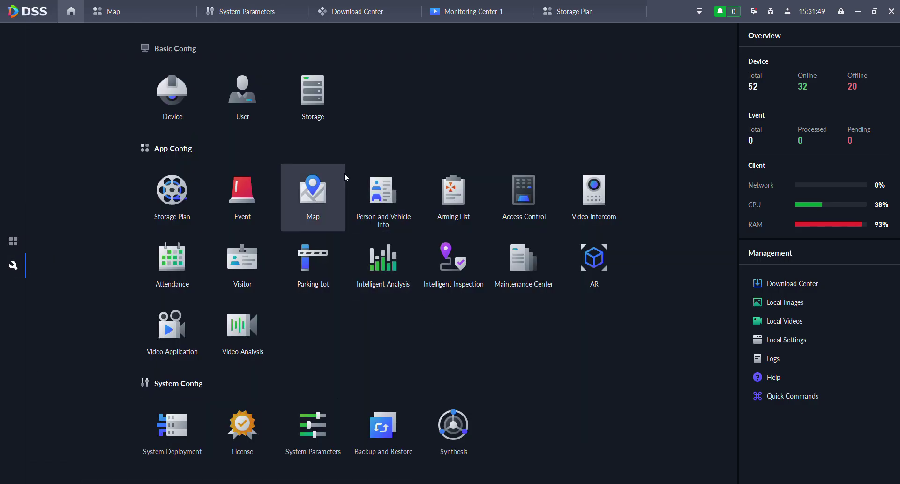
left_click(250, 102)
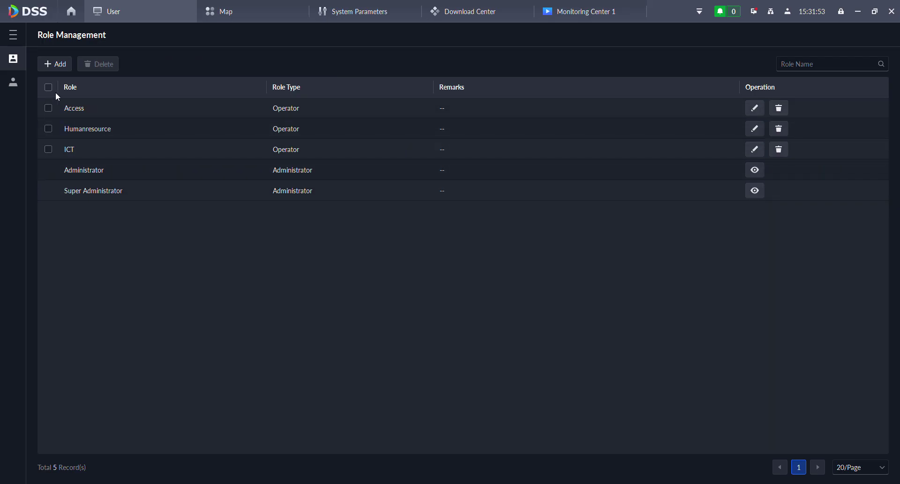
- Add a new Operator role named Customer4
left_click(57, 67)
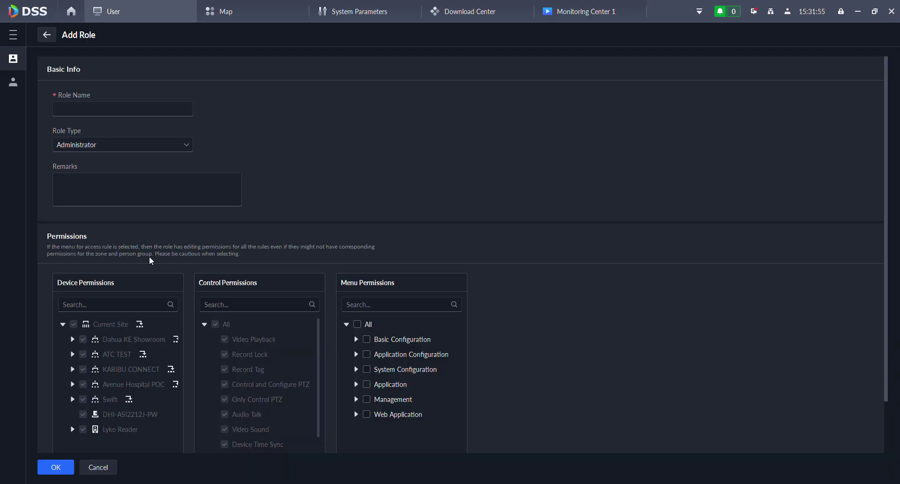
left_click(84, 112)
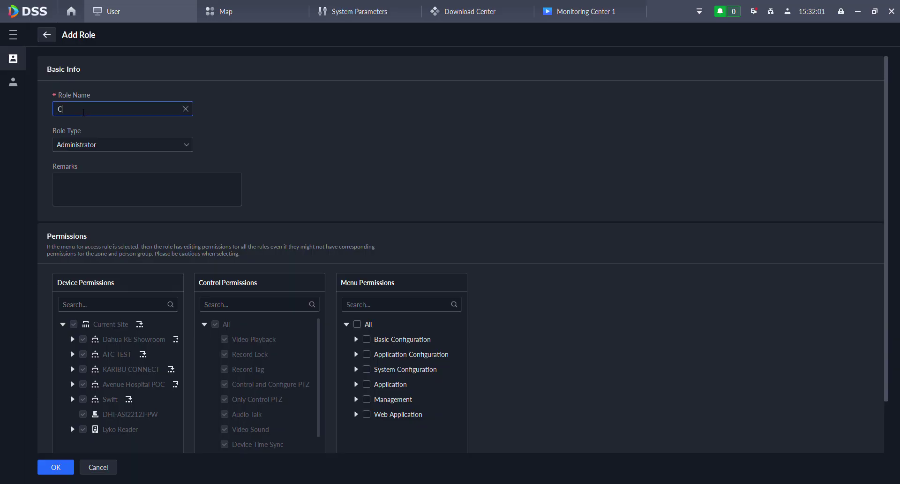
type("Customer")
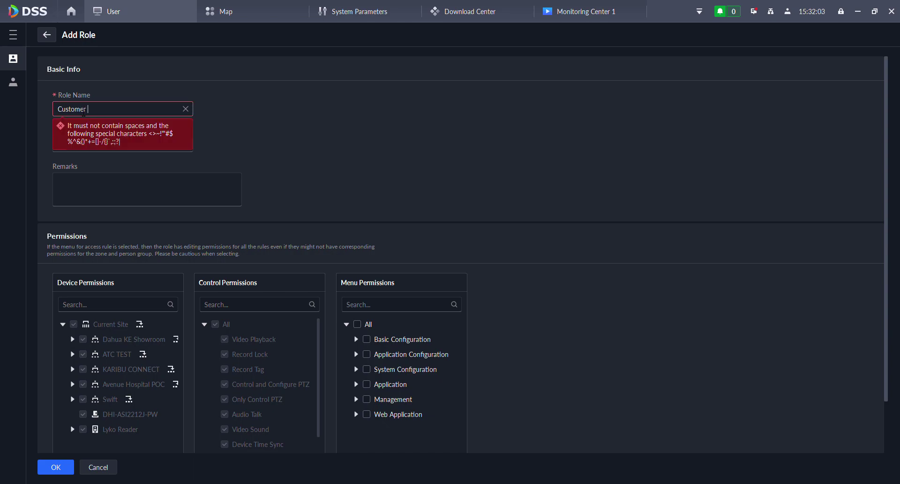
key("BackSpace")
key("BackSpace")
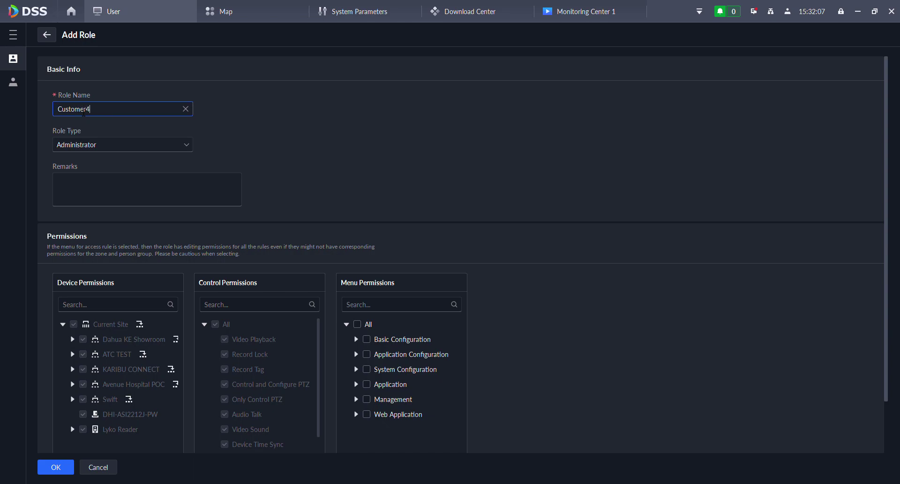
left_click(97, 146)
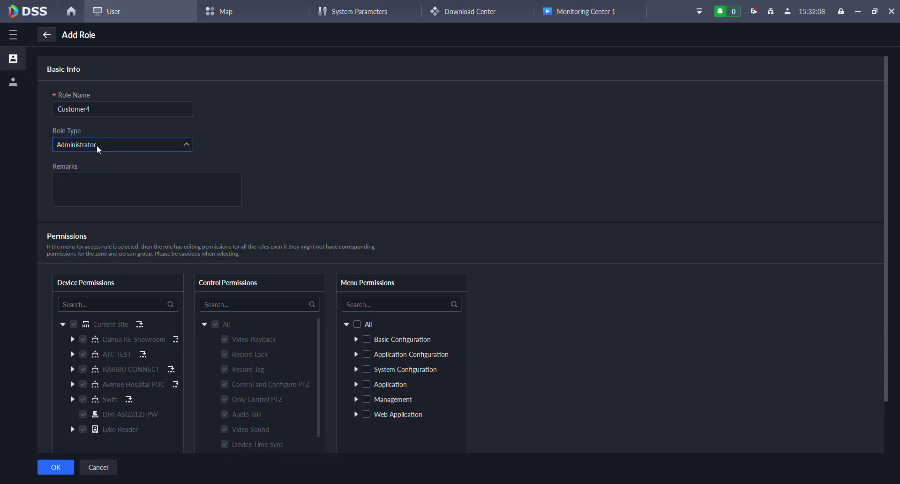
left_click(88, 179)
- Give Customer4 Swift device access plus Video Playback, Record Lock and Record Tag
scroll(316, 170, "down", 2)
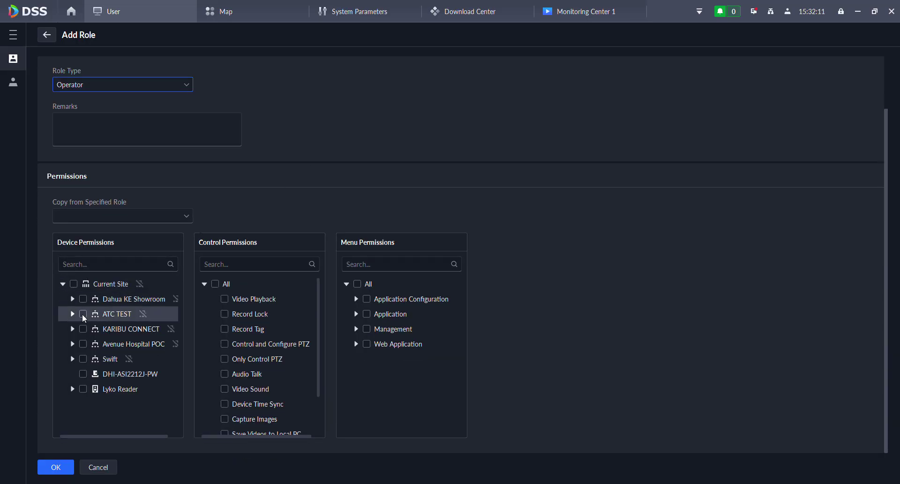
left_click(84, 359)
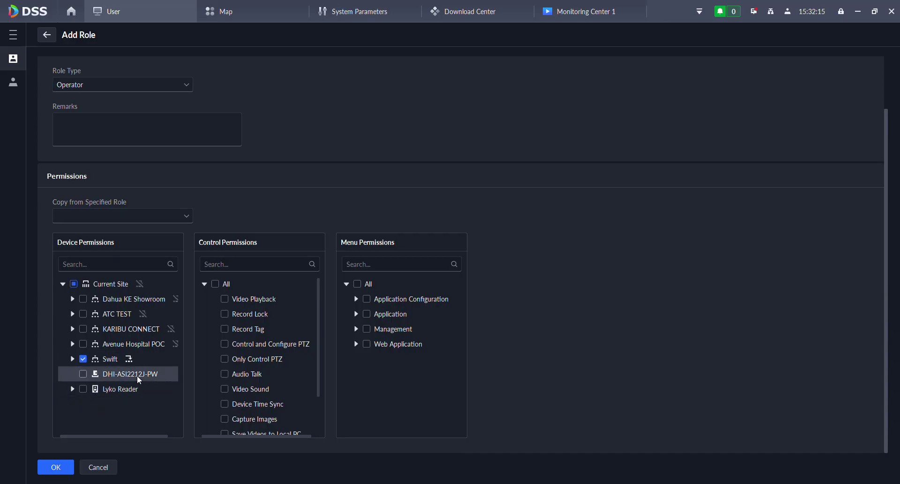
scroll(211, 302, "down", 2)
scroll(226, 323, "up", 3)
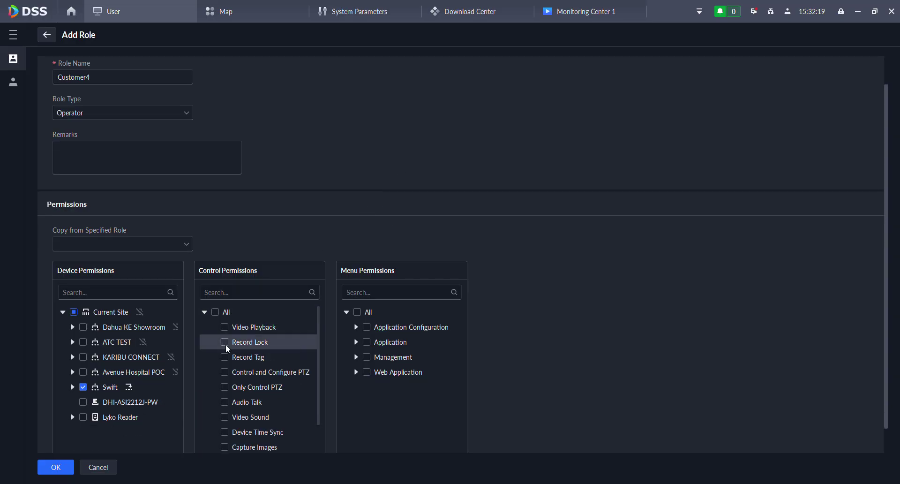
left_click(227, 328)
left_click(224, 345)
left_click(225, 357)
- Grant Customer4 the Monitor Center, Event Center and DeepXplore application menus
scroll(247, 364, "down", 4)
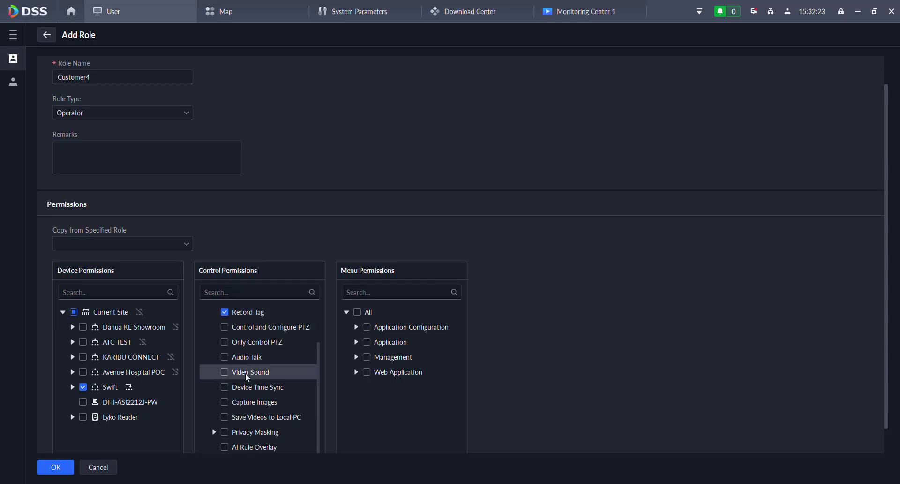
scroll(291, 366, "up", 5)
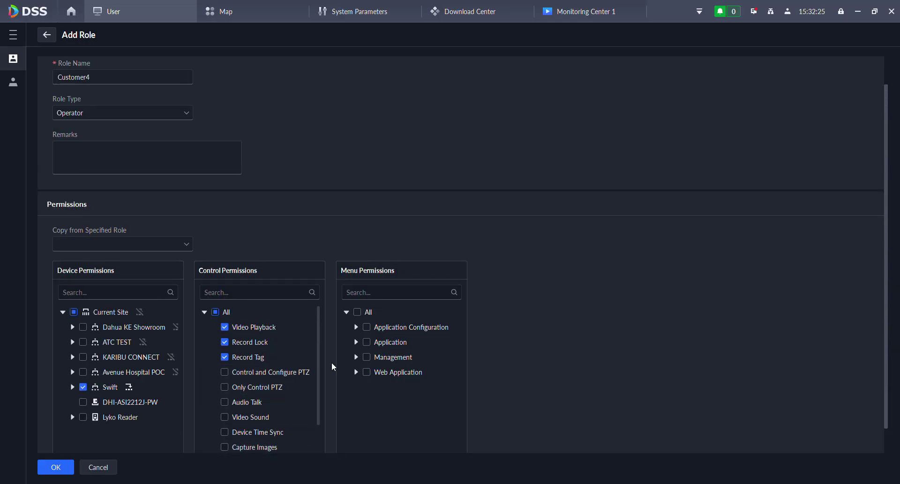
scroll(573, 314, "down", 2)
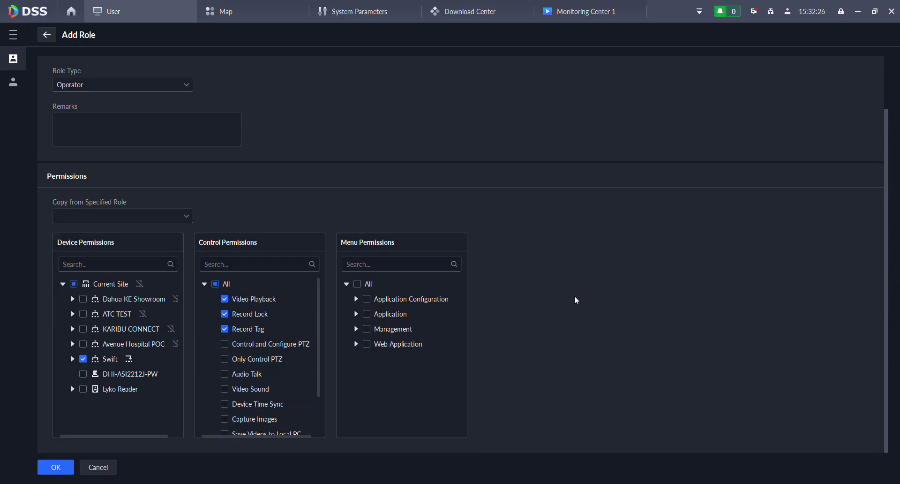
left_click(355, 299)
scroll(381, 355, "down", 3)
scroll(381, 355, "up", 5)
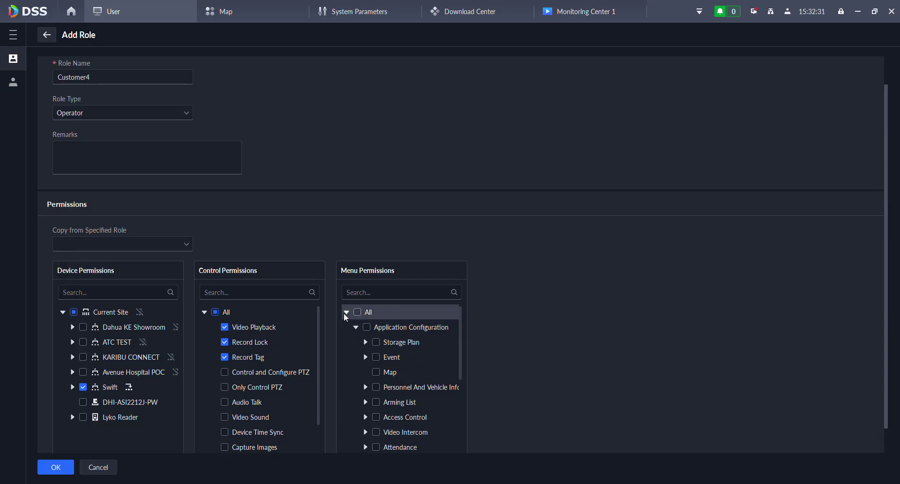
left_click(355, 327)
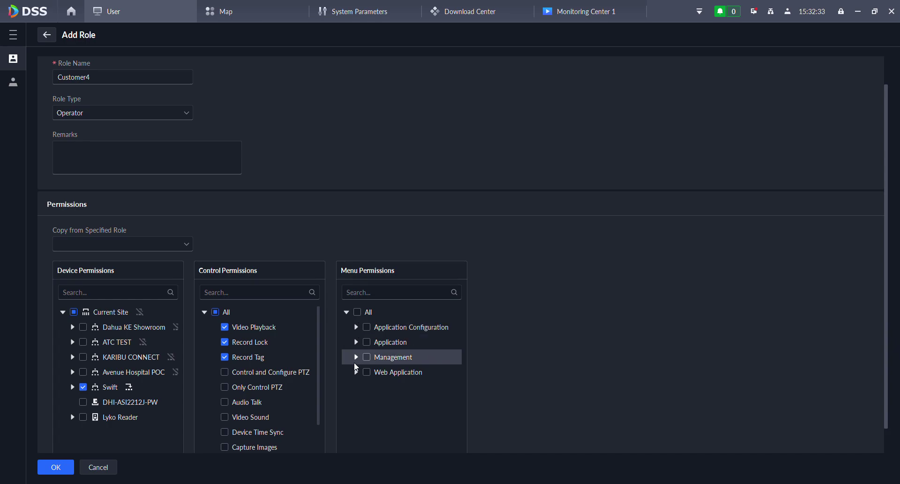
left_click(356, 342)
left_click(378, 358)
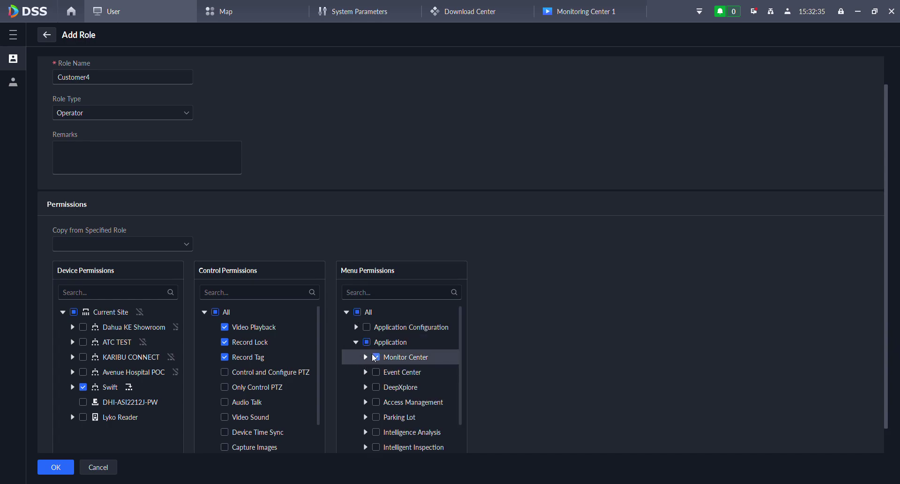
left_click(376, 372)
left_click(375, 386)
- Review the Web Application menu permissions and save the Customer4 role
scroll(630, 308, "down", 1)
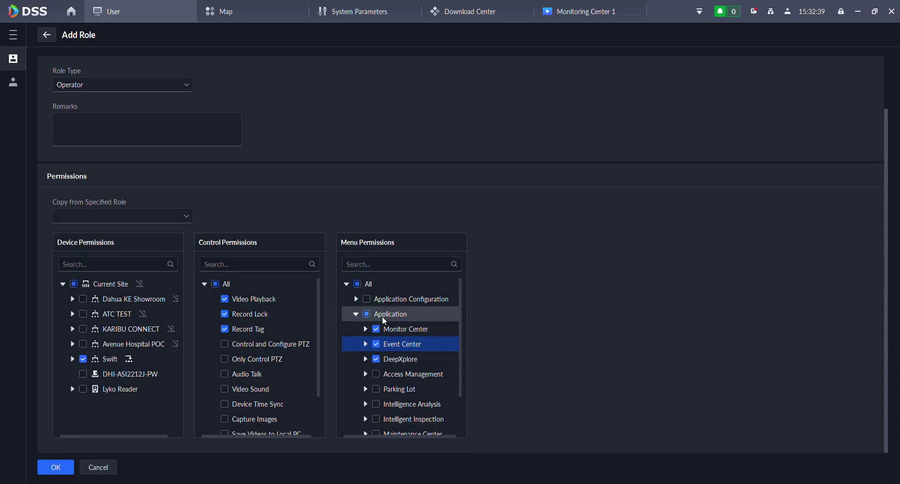
scroll(390, 348, "down", 2)
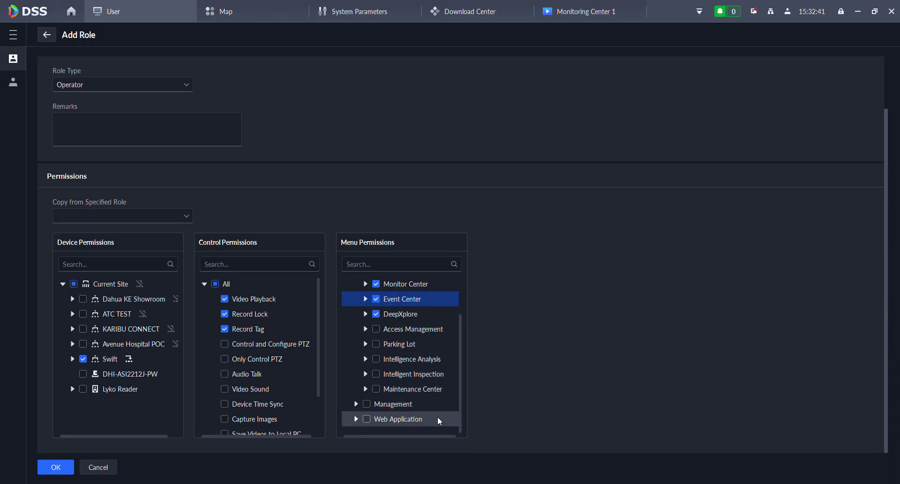
left_click(356, 419)
scroll(389, 375, "down", 1)
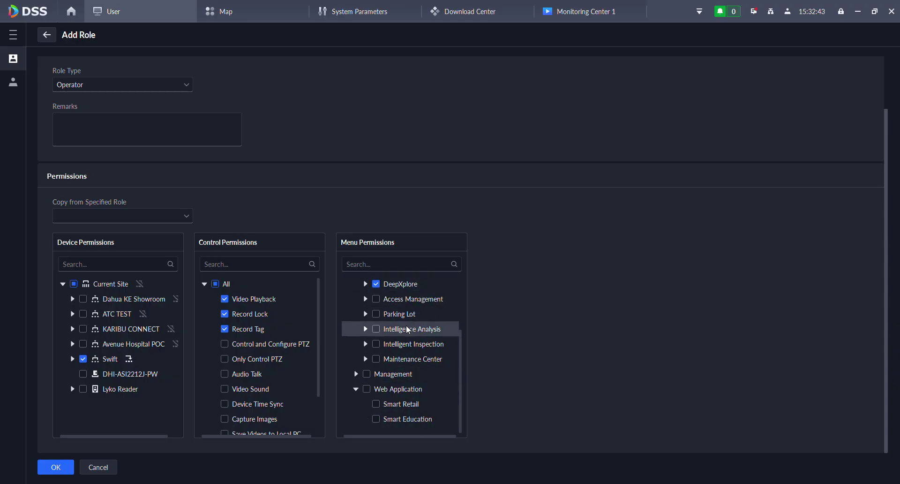
scroll(388, 358, "up", 4)
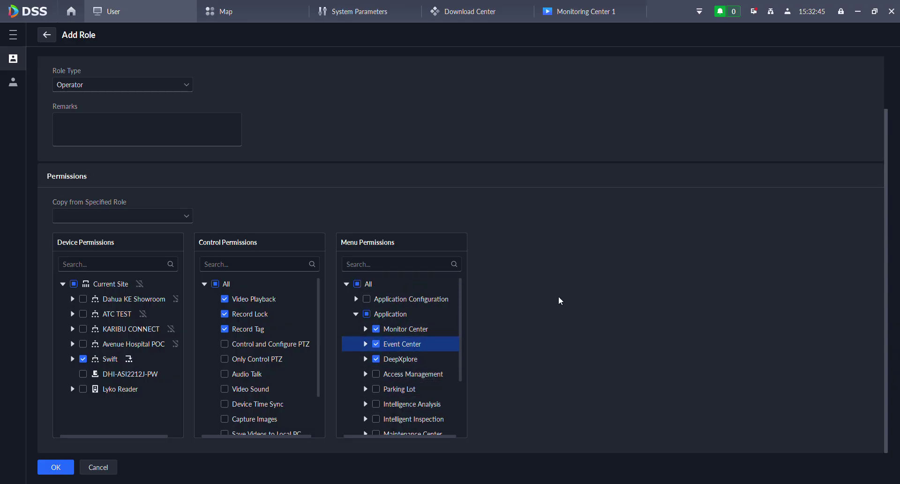
left_click(67, 469)
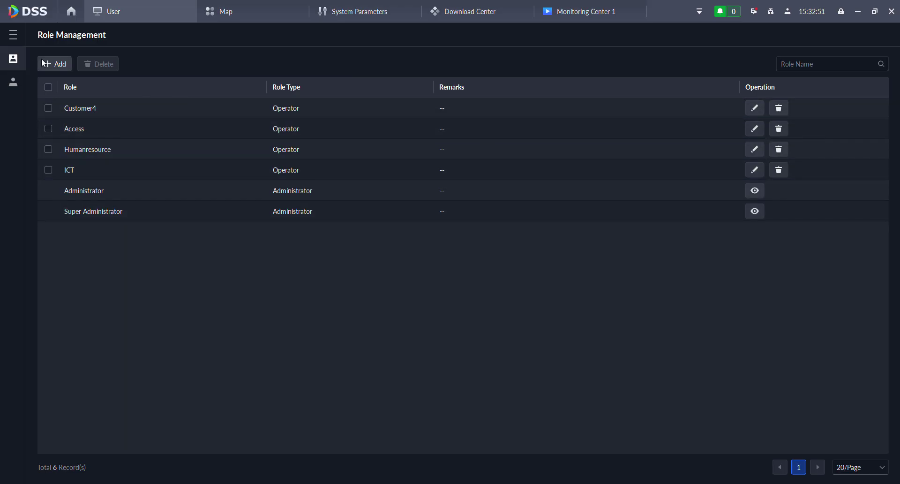
- Start a new user named swift in User Management, leaving multi-client login off
left_click(14, 80)
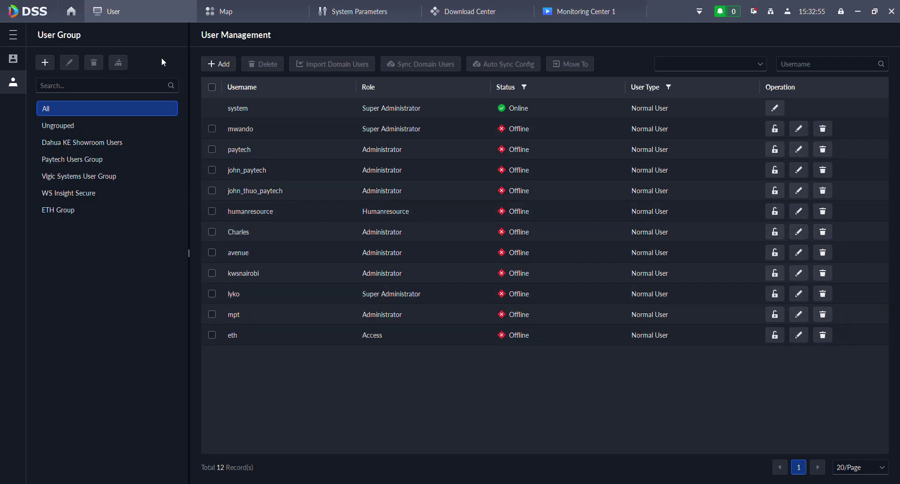
left_click(220, 66)
left_click(99, 123)
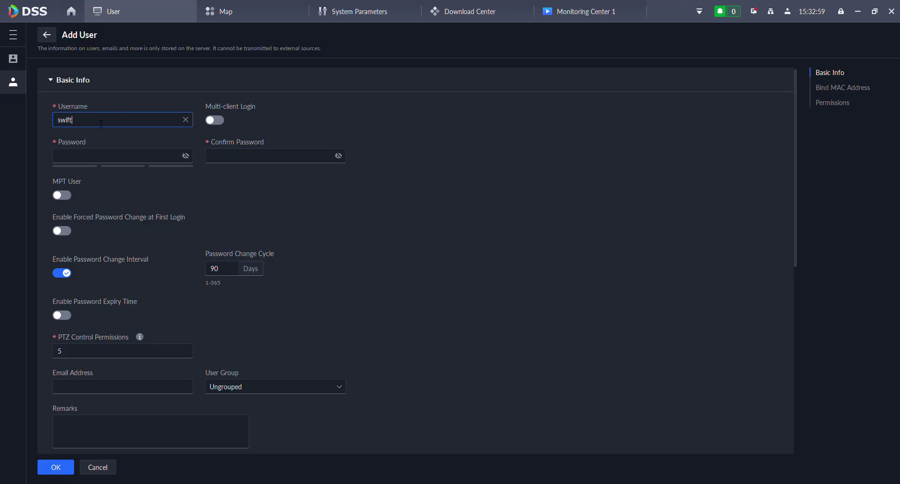
left_click(220, 121)
left_click(219, 123)
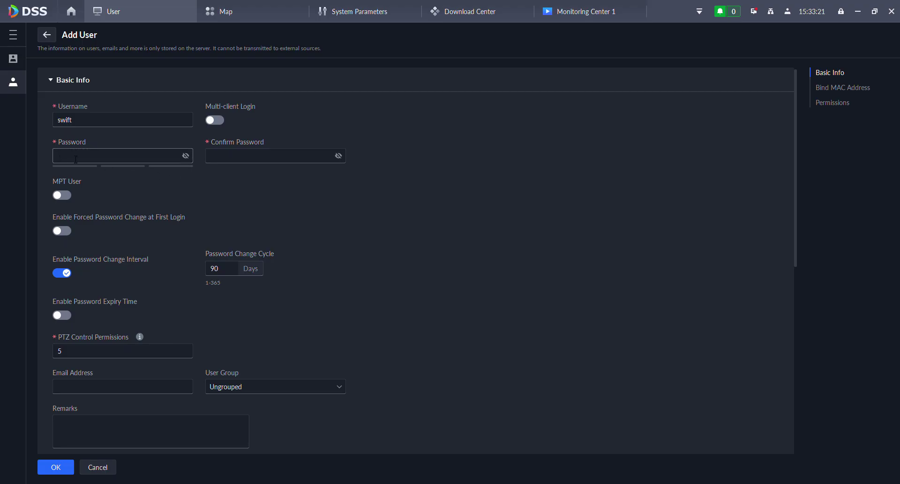
- Enter and confirm the user's password and require a password change at first login
type("admin1234")
left_click(267, 158)
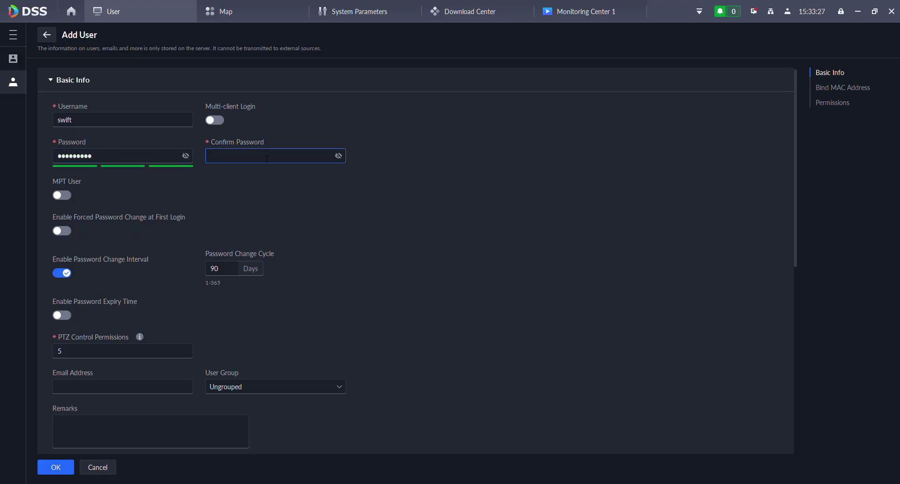
type("admin1234")
scroll(203, 217, "down", 1)
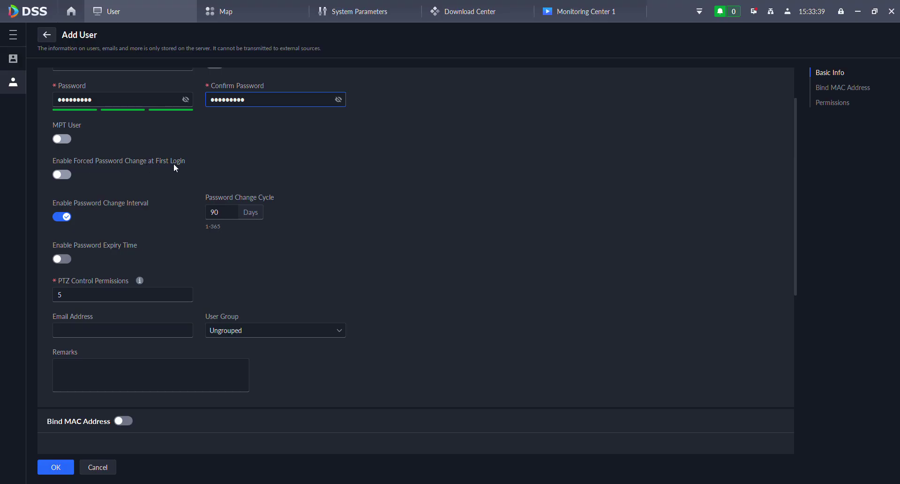
left_click(69, 177)
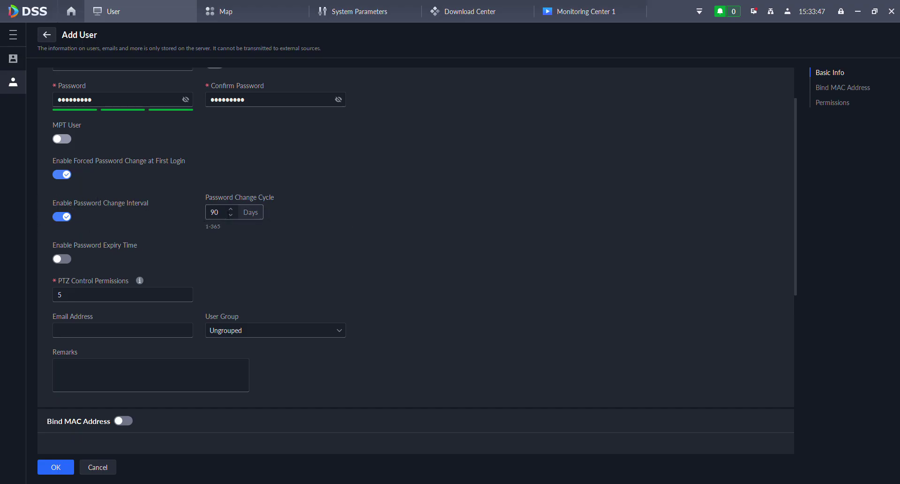
- Leave the password expiry time switched off for the new user
left_click(171, 217)
scroll(112, 256, "down", 1)
left_click(66, 232)
left_click(68, 232)
scroll(447, 239, "down", 4)
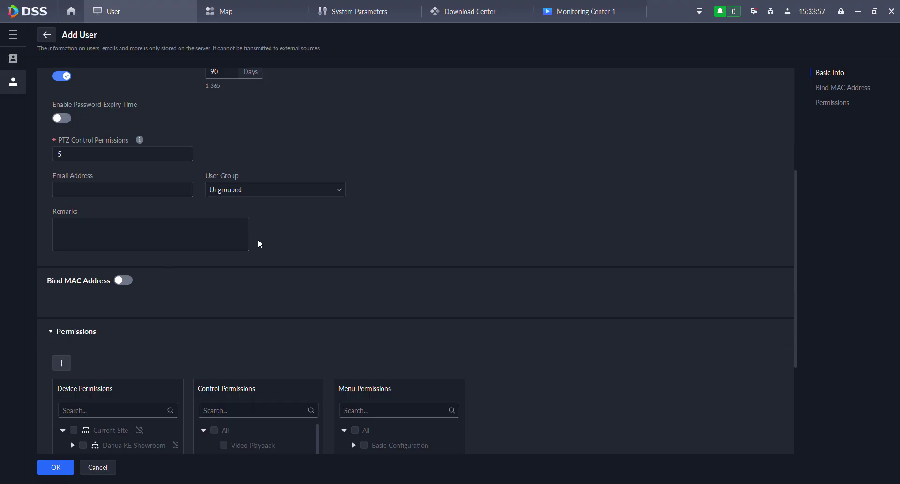
scroll(181, 133, "up", 1)
left_click(65, 146)
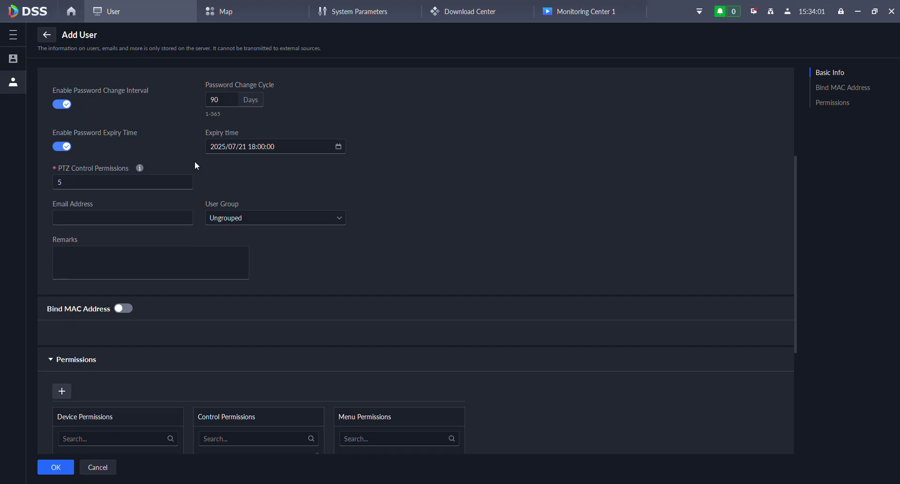
left_click(64, 148)
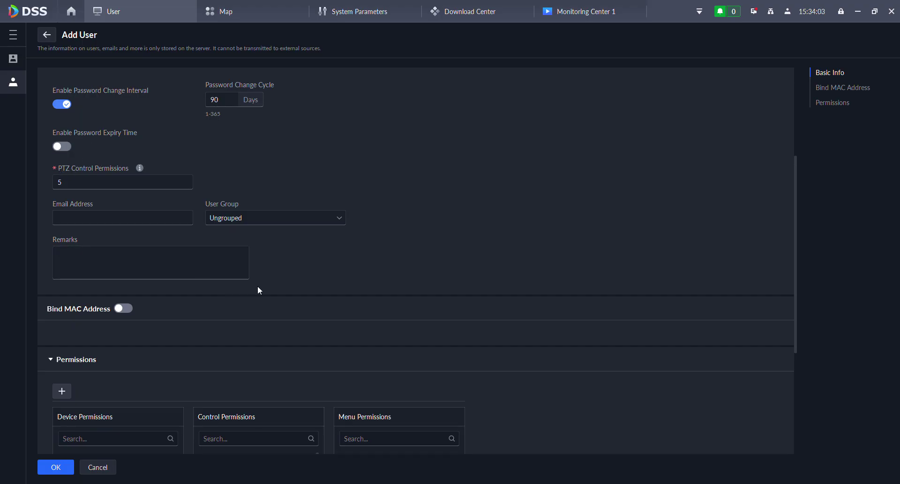
scroll(263, 289, "down", 3)
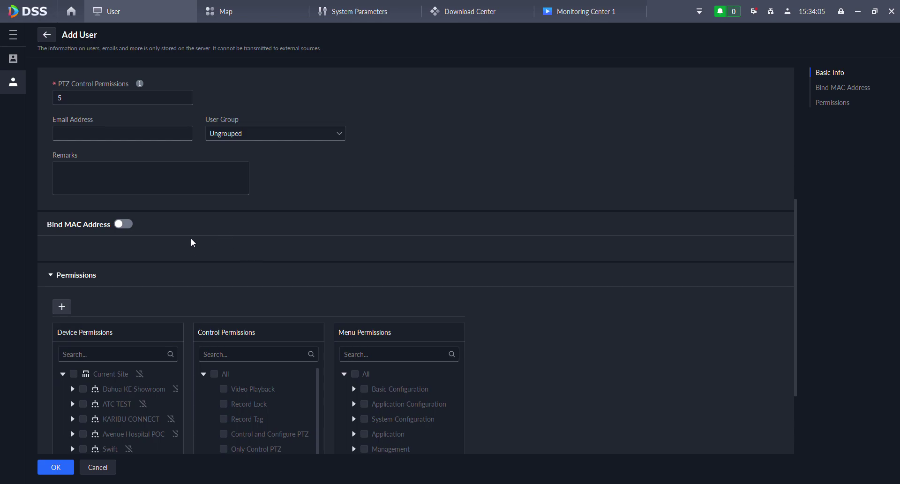
scroll(343, 212, "up", 2)
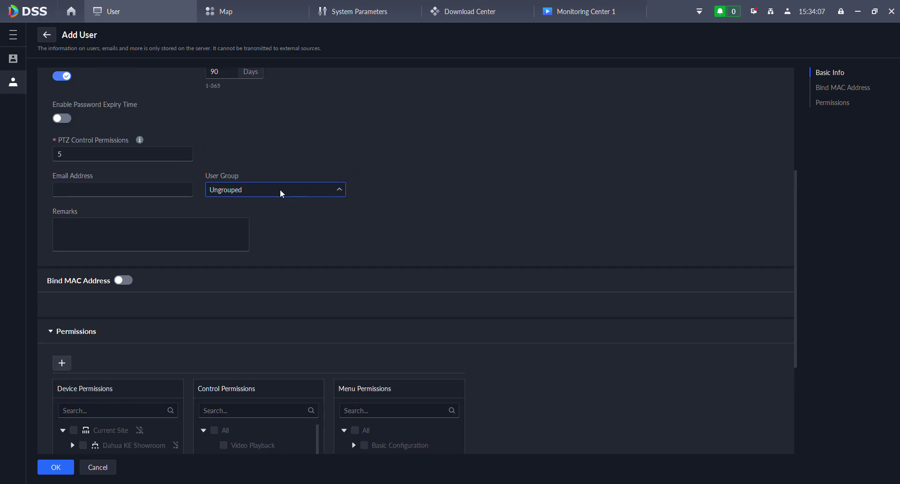
- Put the new user in ETH Group and fill in the user's e-mail address
left_click(245, 289)
left_click(374, 211)
left_click(115, 192)
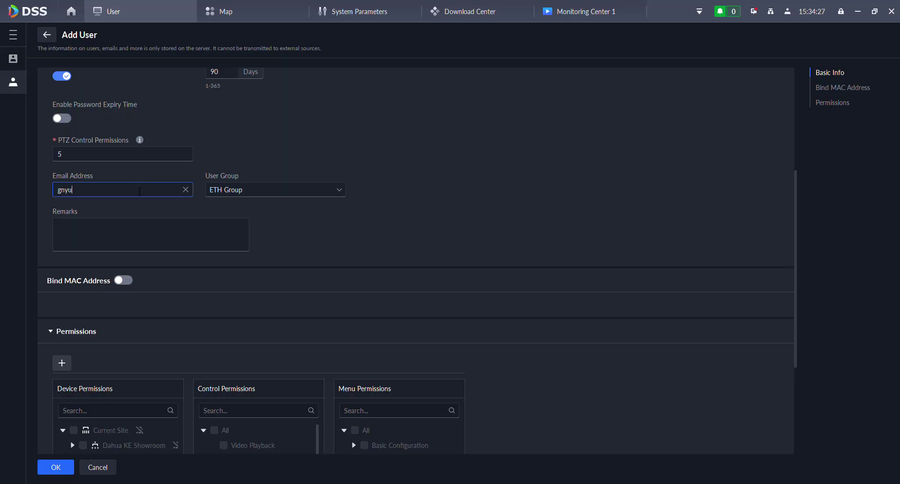
- Leave MAC address binding off, discarding the empty MAC row, and go back to the home page
left_click(173, 238)
scroll(309, 258, "down", 2)
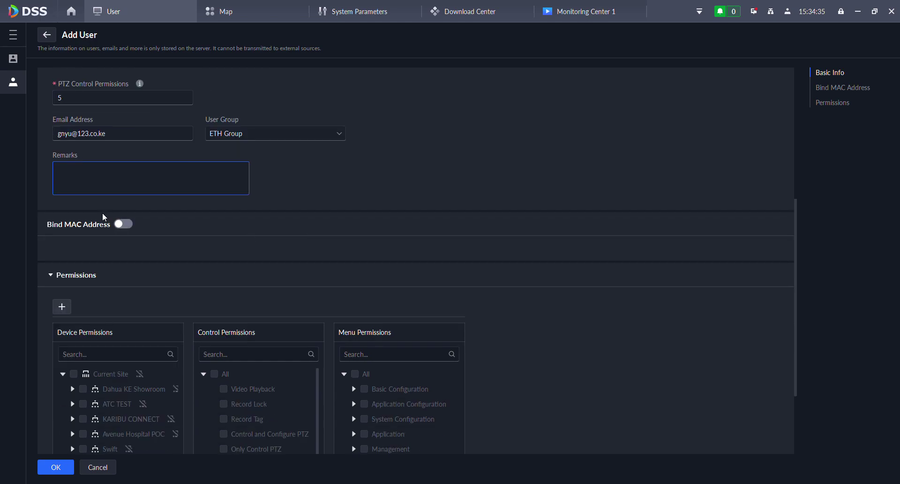
left_click(126, 225)
scroll(159, 241, "down", 3)
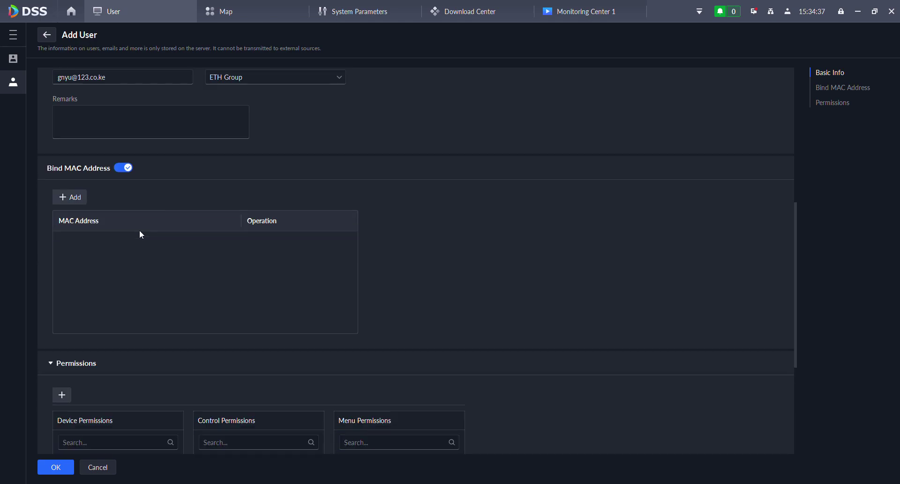
left_click(67, 169)
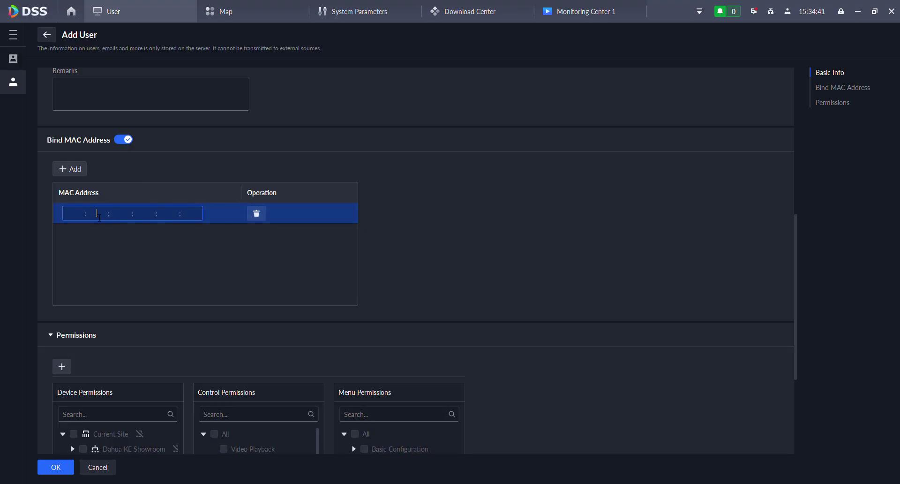
left_click(128, 219)
left_click(257, 213)
left_click(124, 138)
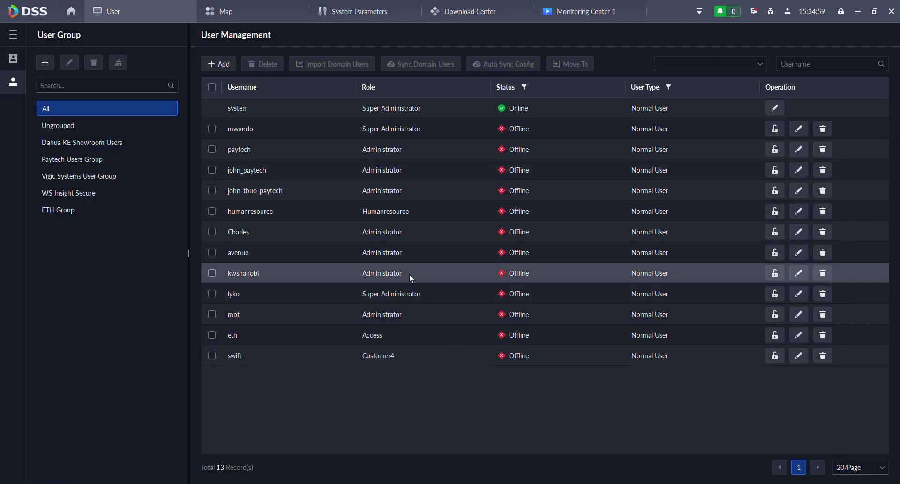
left_click(72, 12)
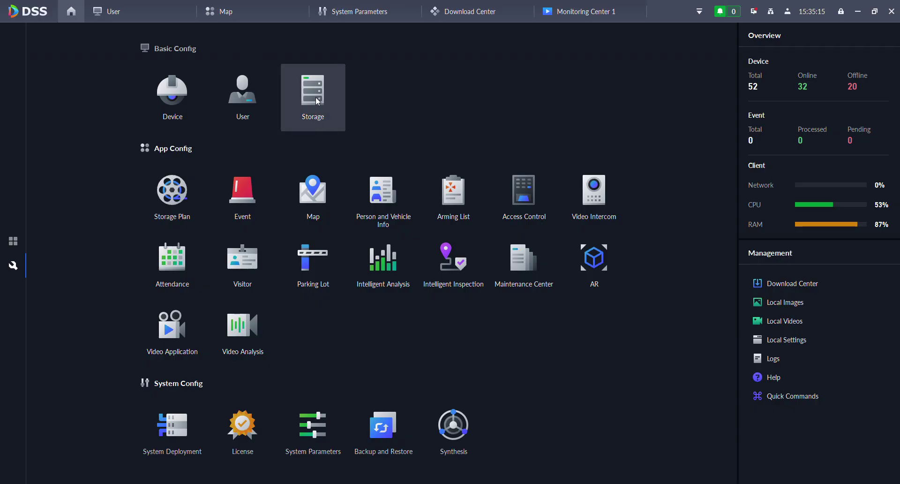
- Open Storage and begin adding a network disk, checking the server list
left_click(314, 96)
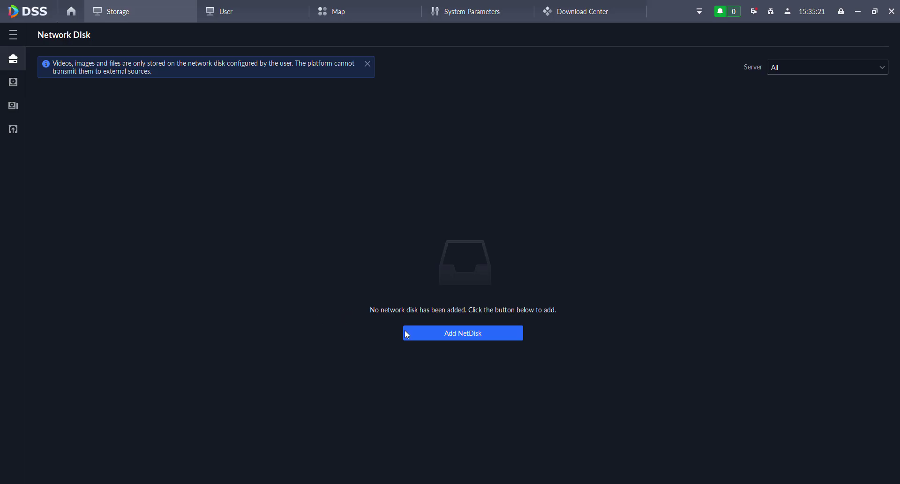
left_click(452, 335)
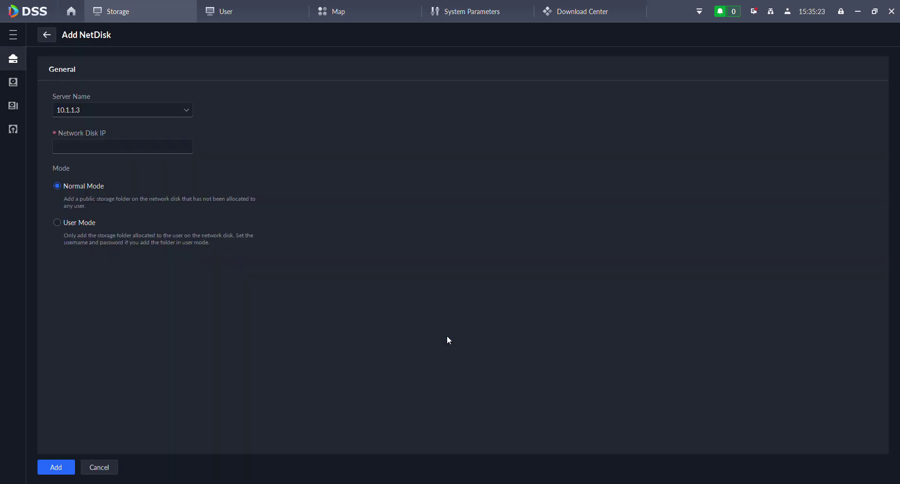
left_click(86, 115)
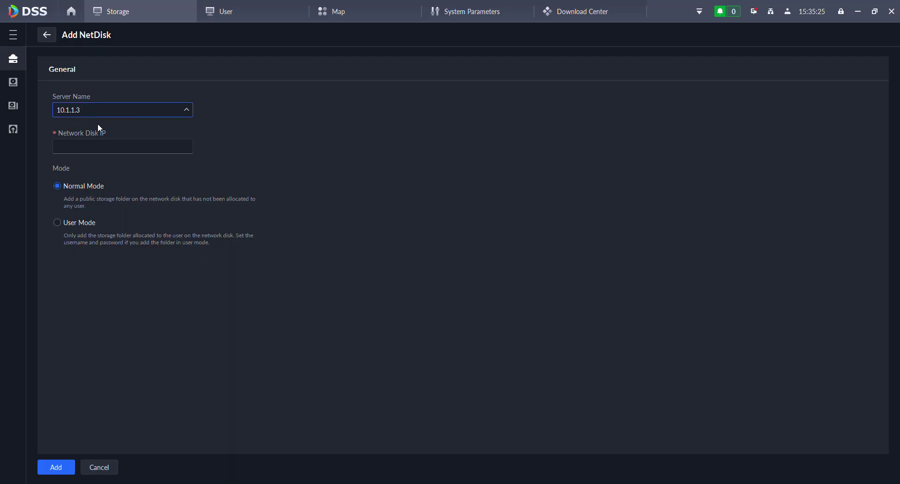
- Enter 10.1.1.5 as the network disk IP in User Mode, then leave without saving
left_click(156, 149)
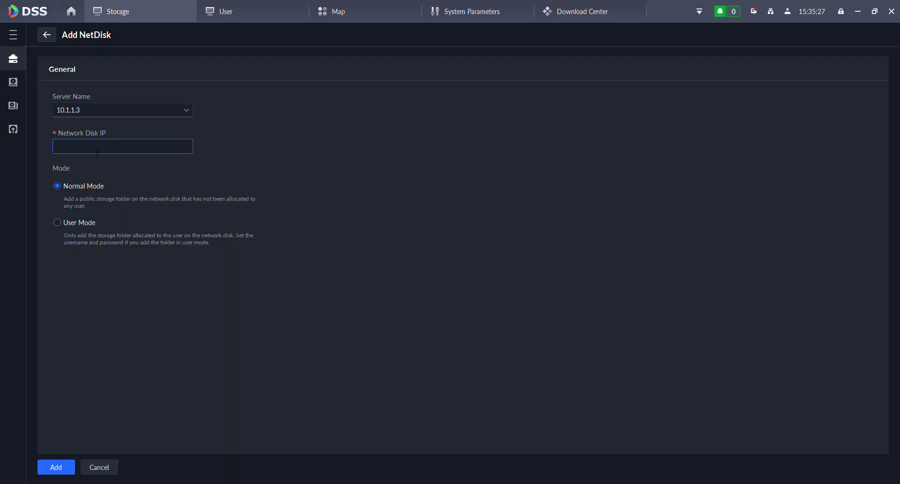
type("10.1.1.5")
left_click(57, 223)
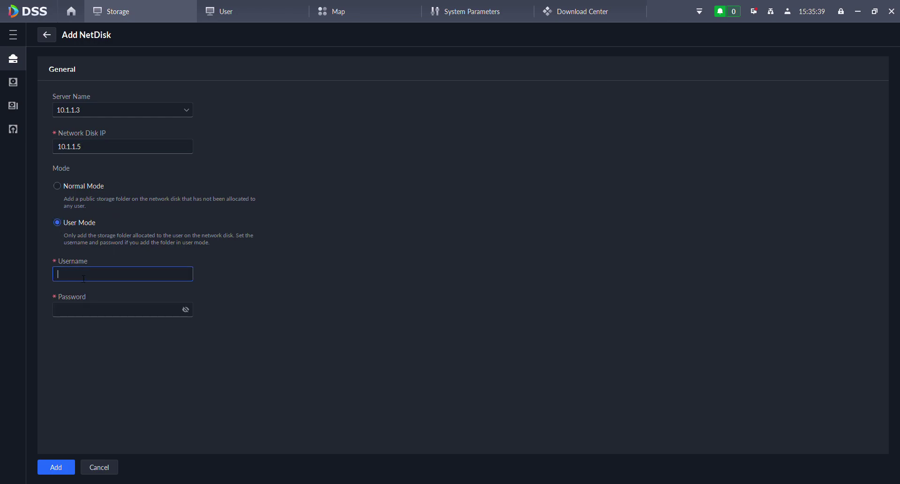
left_click(94, 310)
left_click(53, 43)
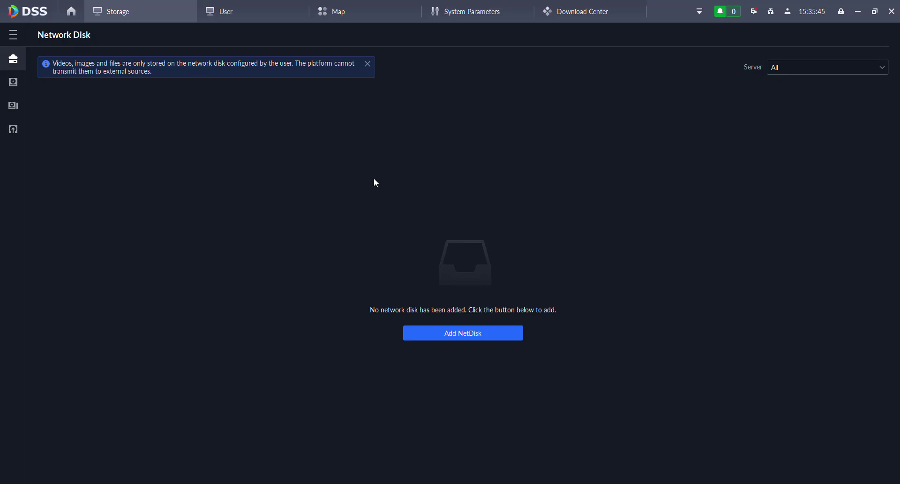
- Review server 10.1.1.3's local disks, then open the Disk Group page
left_click(18, 85)
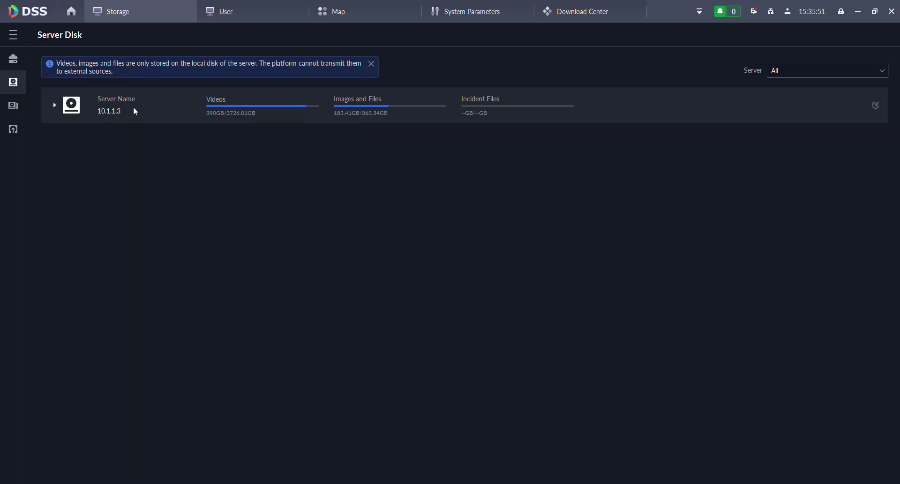
left_click(55, 105)
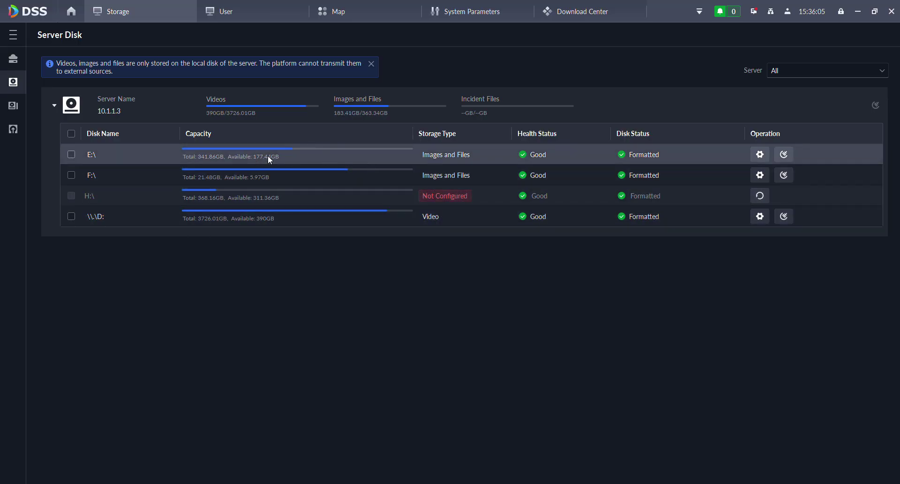
left_click(17, 106)
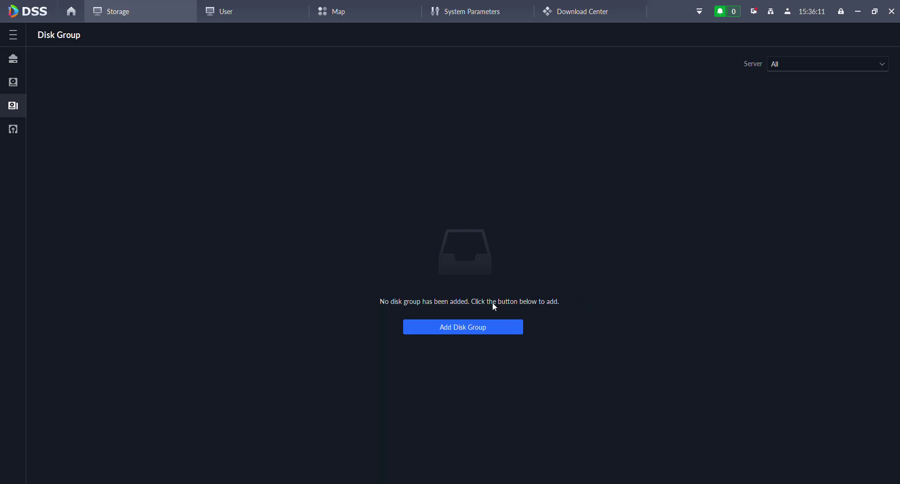
left_click(462, 324)
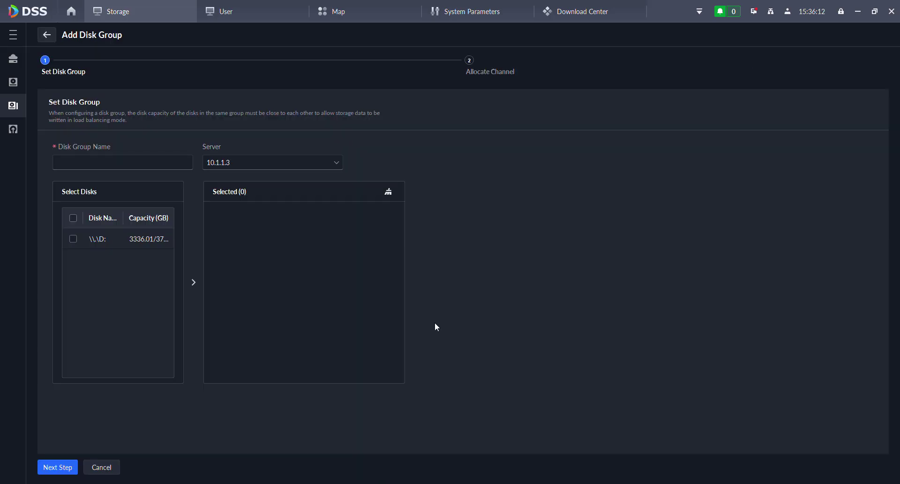
left_click(72, 239)
left_click(145, 163)
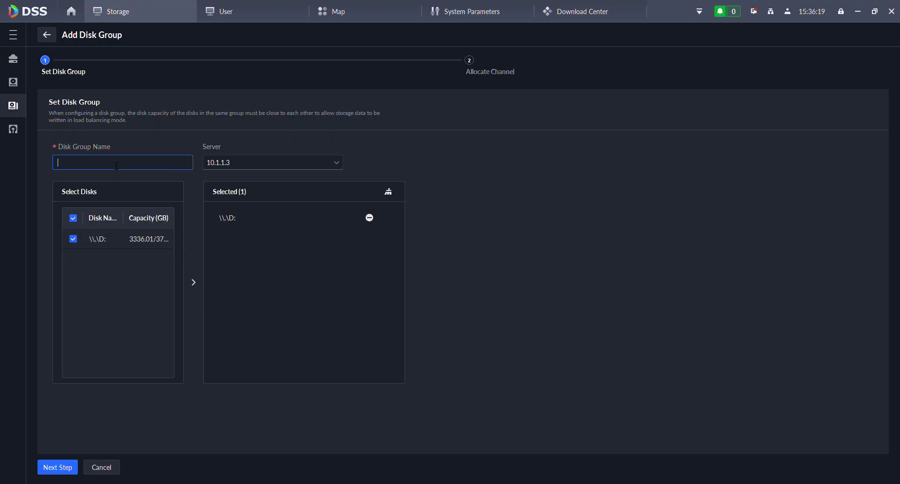
left_click(389, 192)
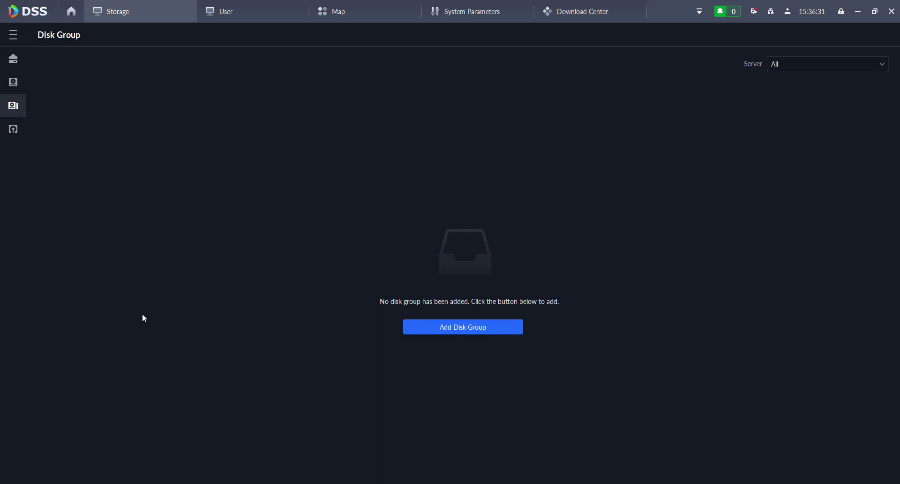
left_click(10, 136)
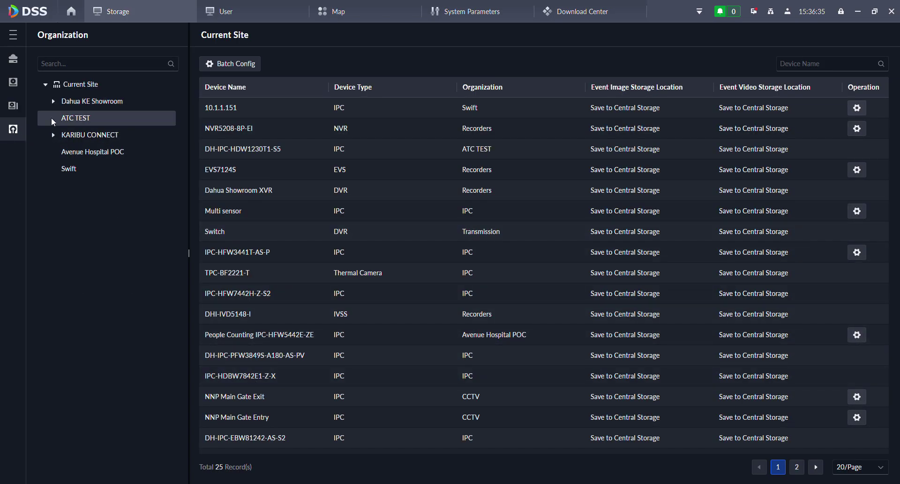
- Store Swift camera 10.1.1.151 event videos centrally with device-video linking, then return home
left_click(65, 167)
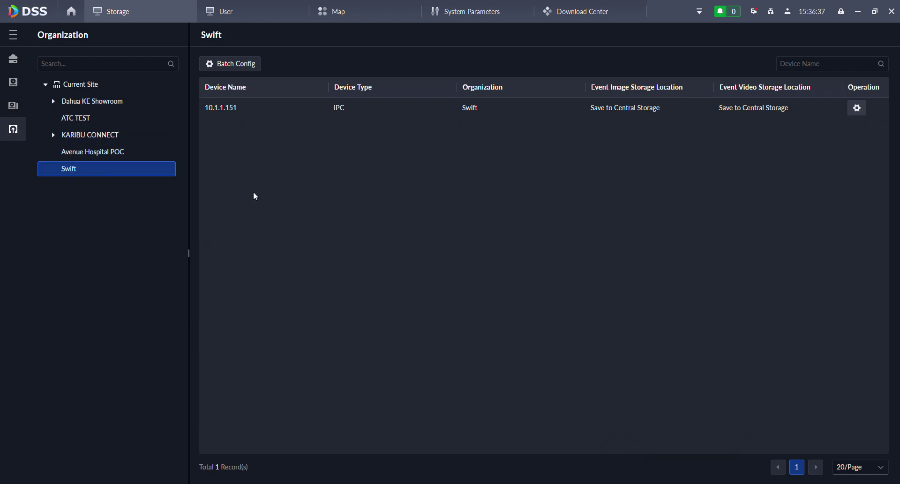
left_click(857, 109)
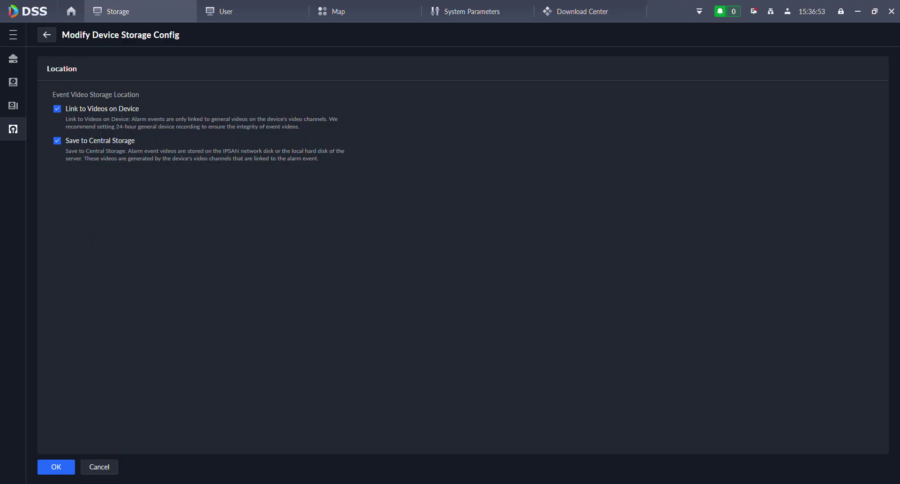
left_click(56, 467)
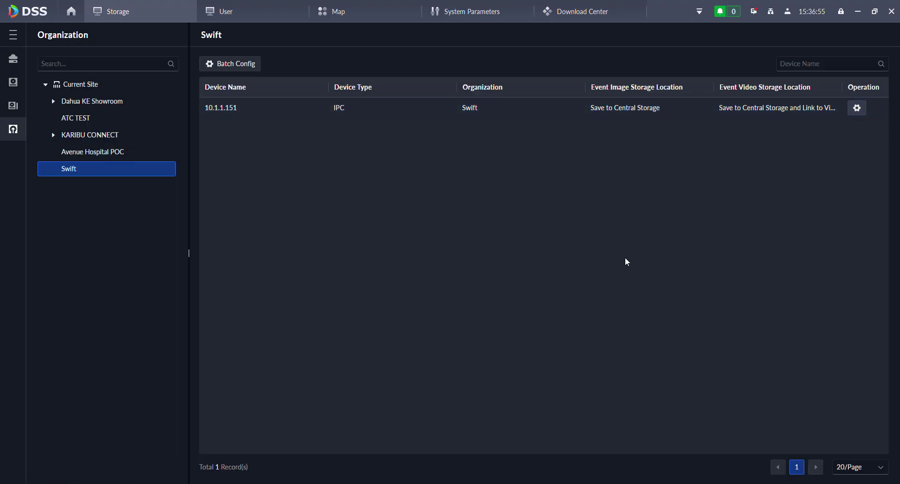
left_click(66, 10)
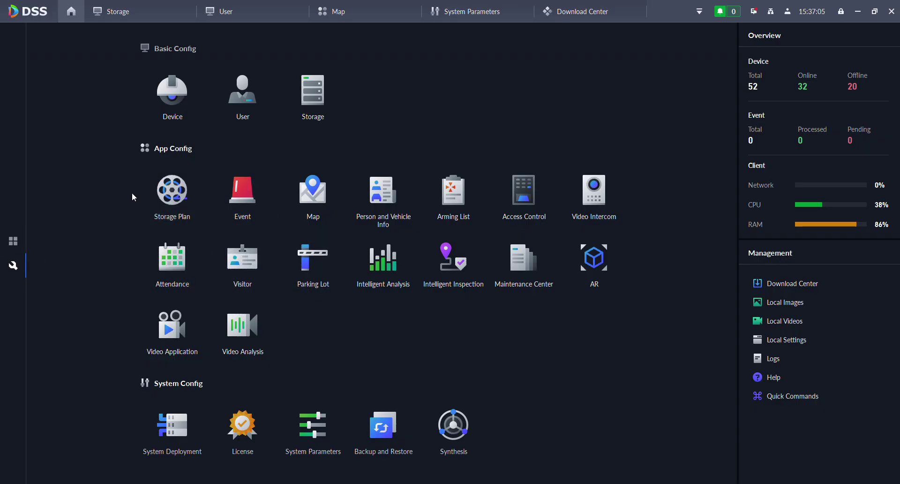
- Launch DeepXplore from the applications overview, landing on its face Advanced Search
left_click(241, 120)
left_click(17, 243)
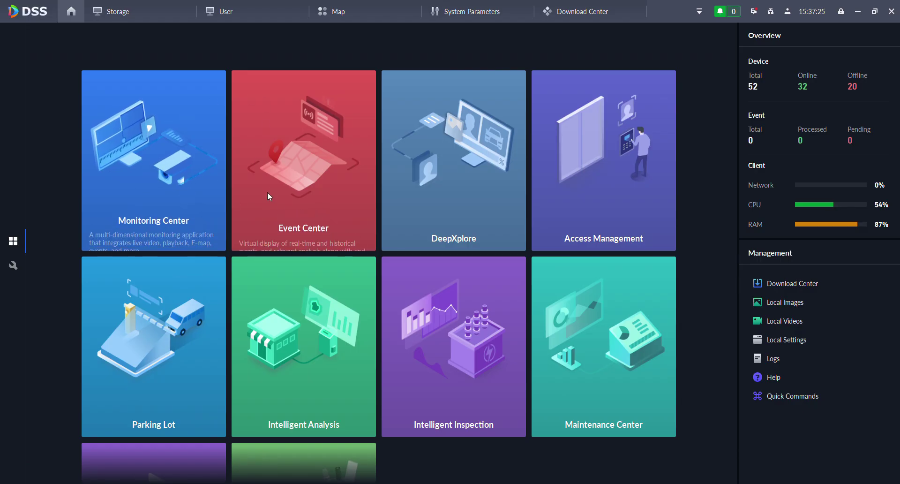
left_click(449, 194)
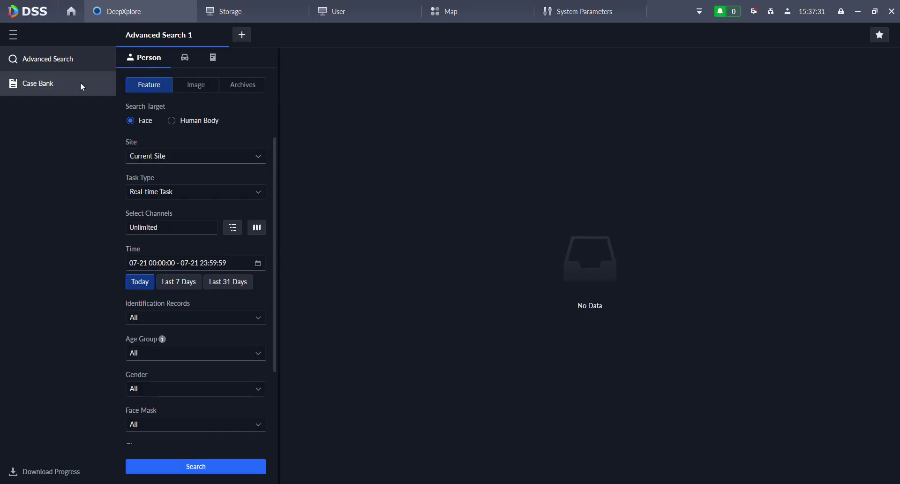
scroll(201, 334, "down", 2)
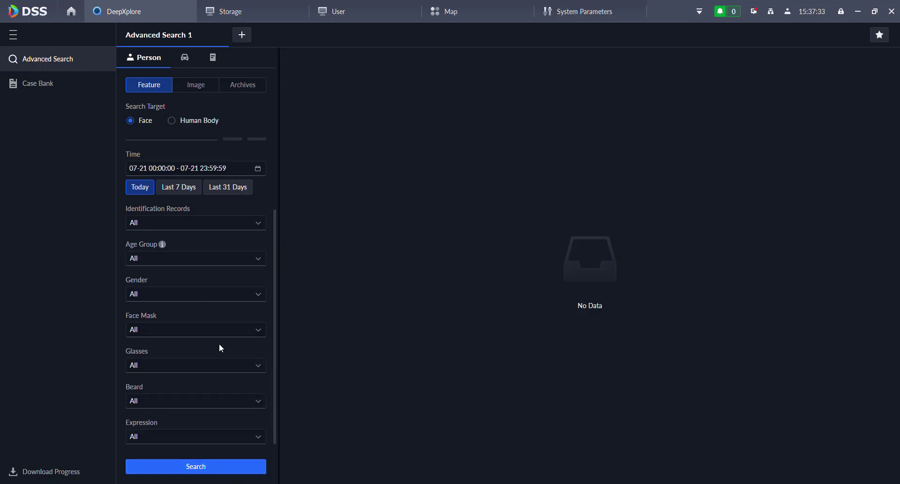
scroll(221, 343, "up", 2)
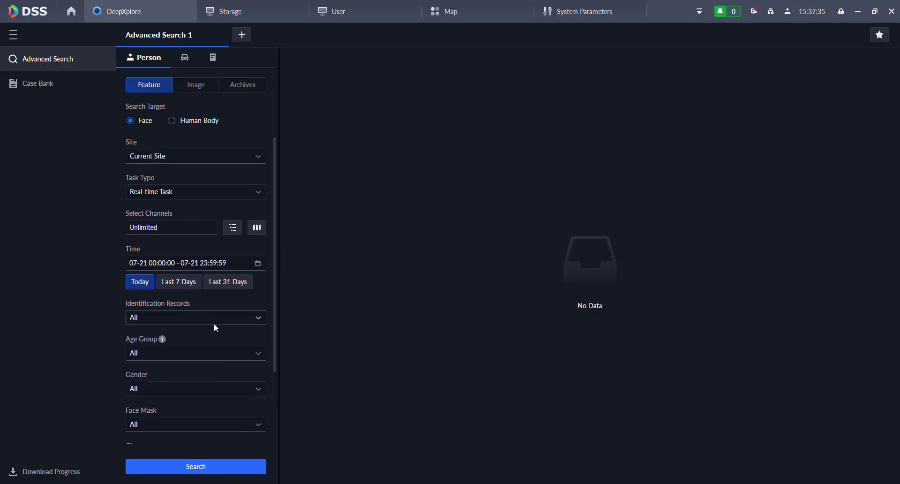